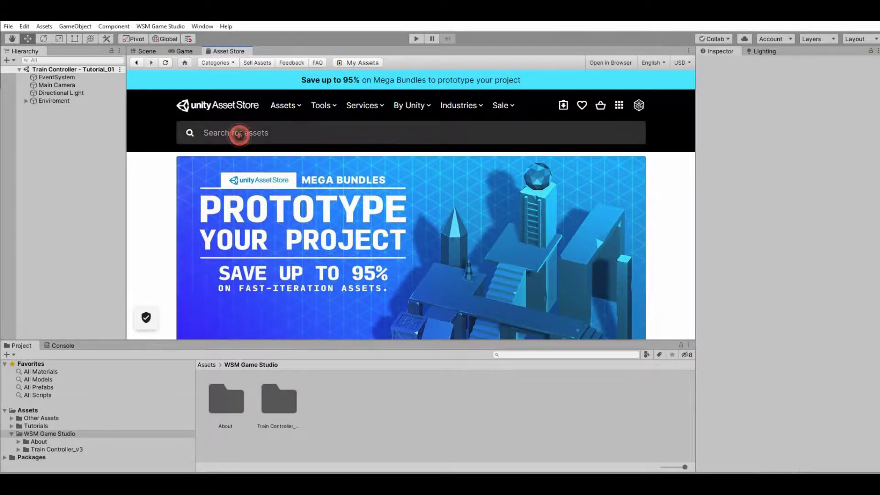
Step: Search the Asset Store for "train controller"
click(239, 134)
text(t)
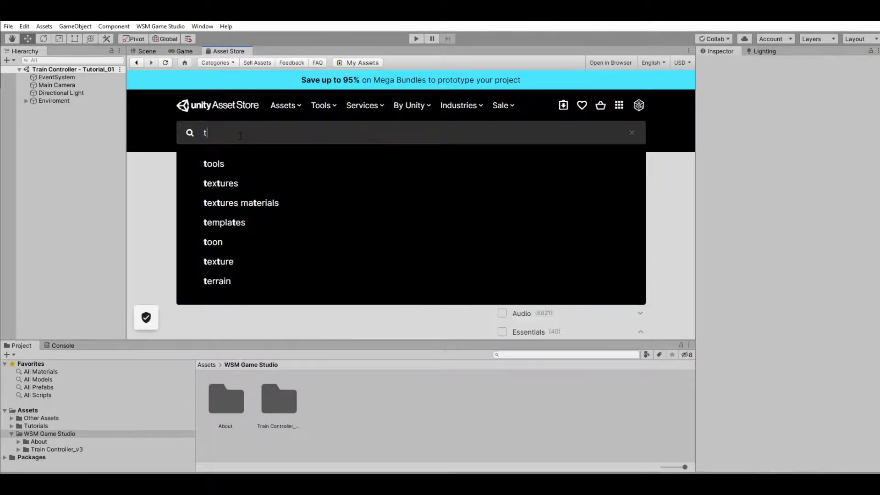
text(rain co)
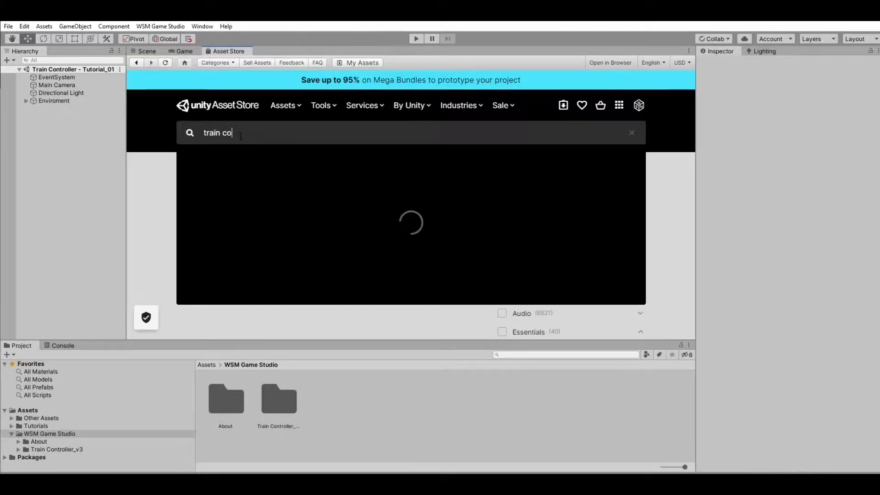
text(ntroller)
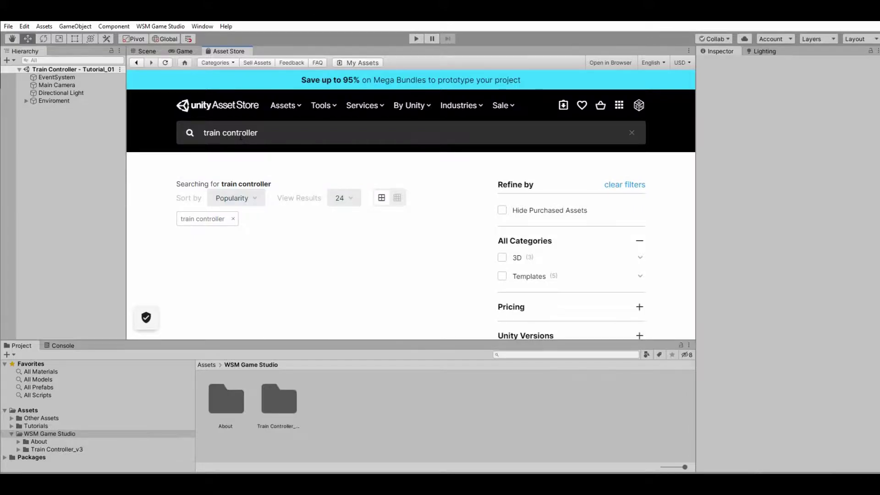
Step: Open the Train Controller (Railroad System) ULTIMATE COLLECTION page from the search results and look over its purchase section
scroll(427, 187, down, 2)
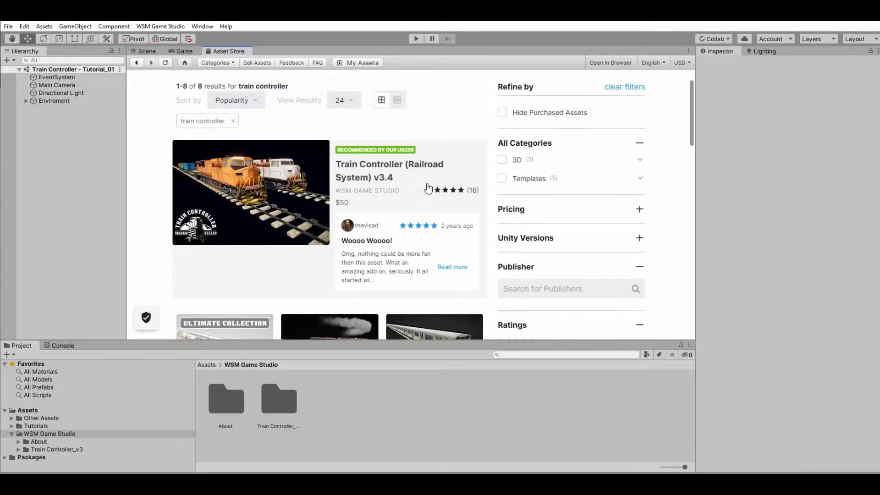
scroll(427, 187, down, 5)
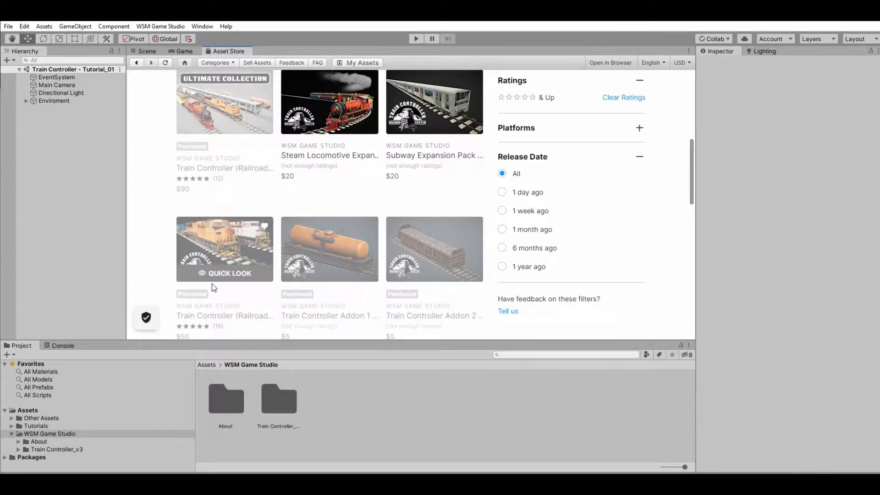
click(217, 168)
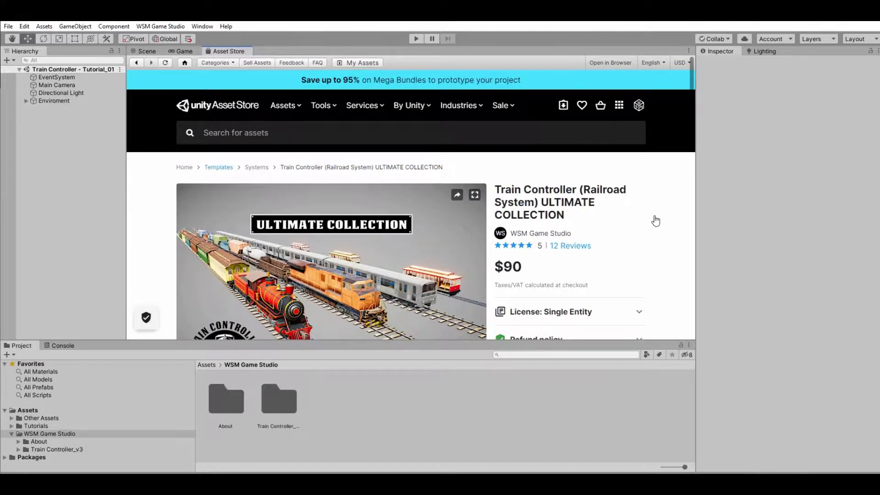
scroll(657, 219, down, 5)
scroll(658, 218, up, 3)
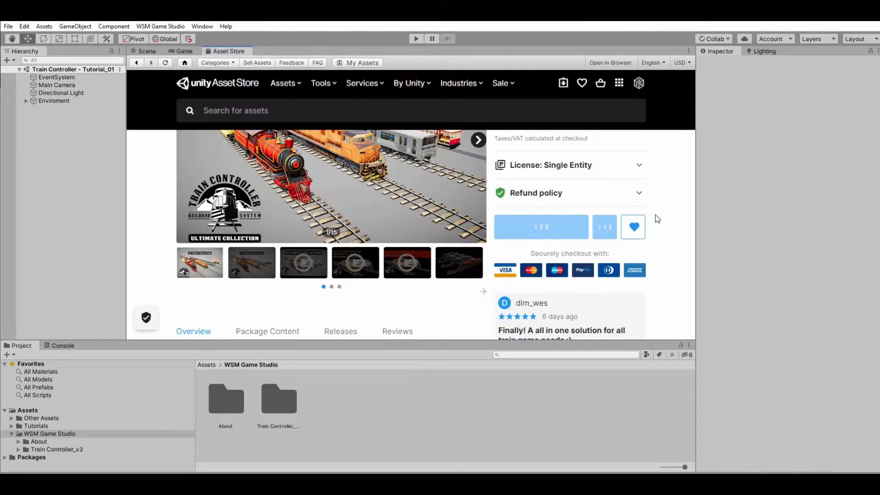
click(534, 269)
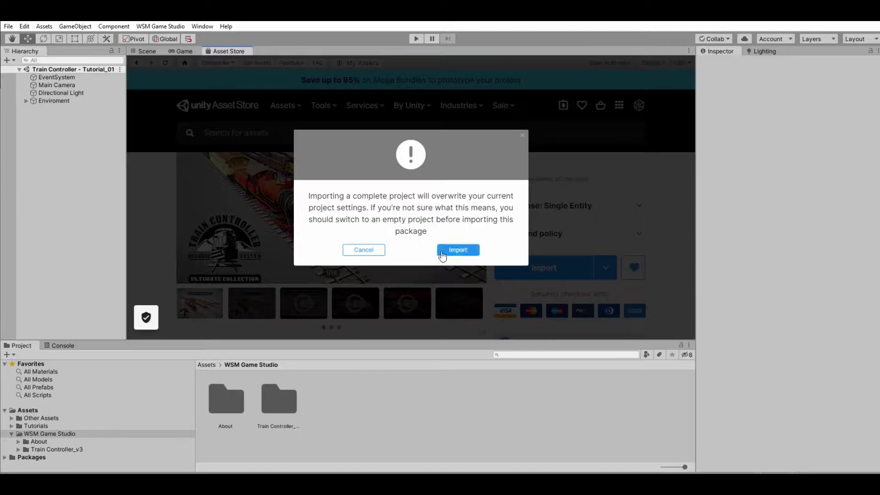
click(456, 250)
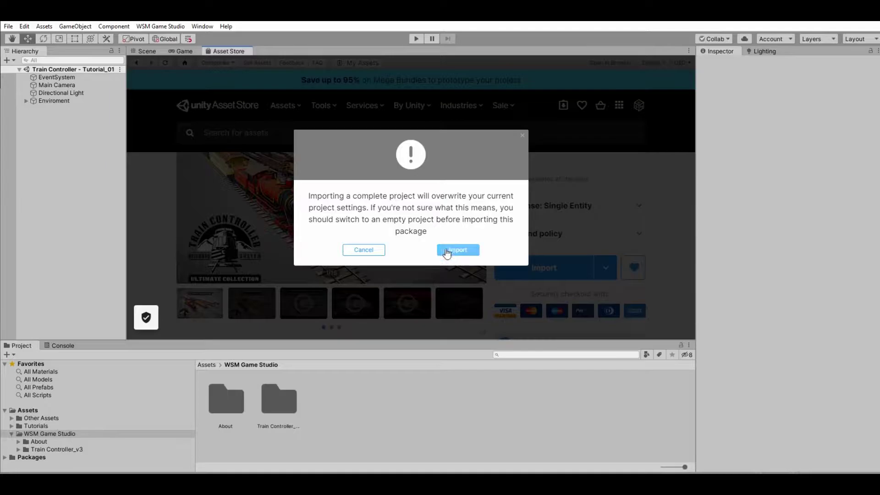
click(364, 252)
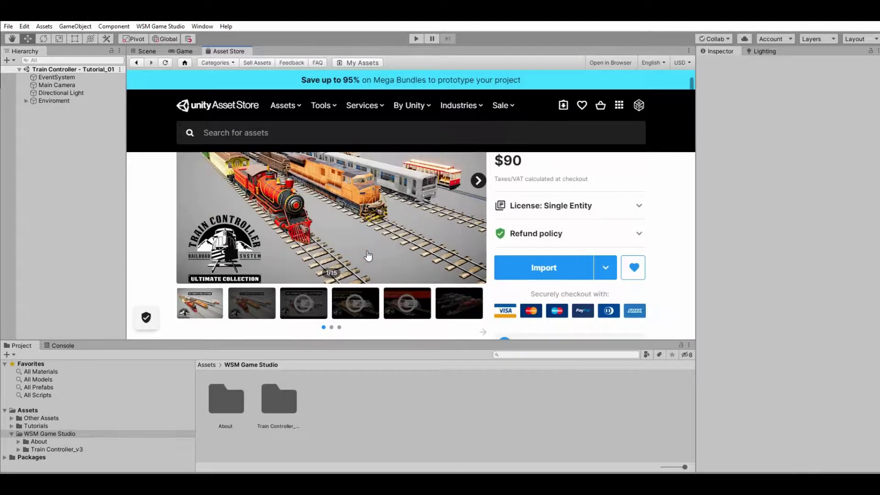
Step: Look through the Addons, Demo and Documentation folders inside Train Controller_v3 under WSM Game Studio
click(45, 435)
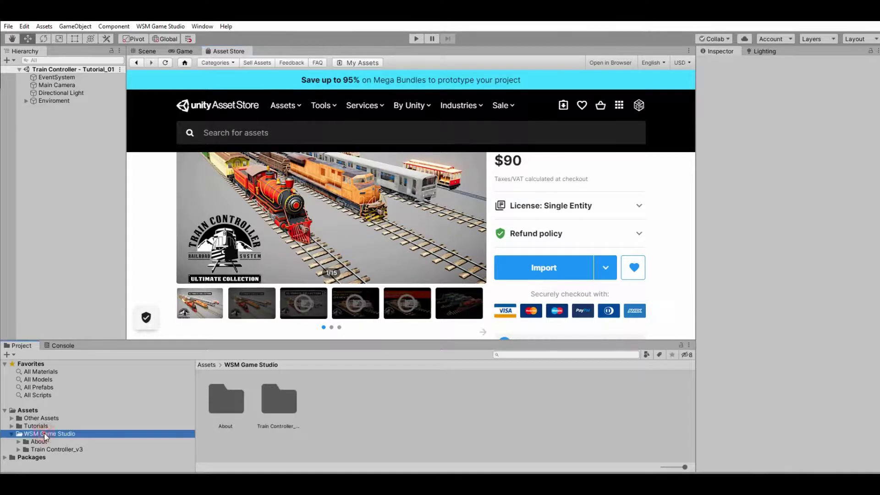
click(43, 449)
click(19, 449)
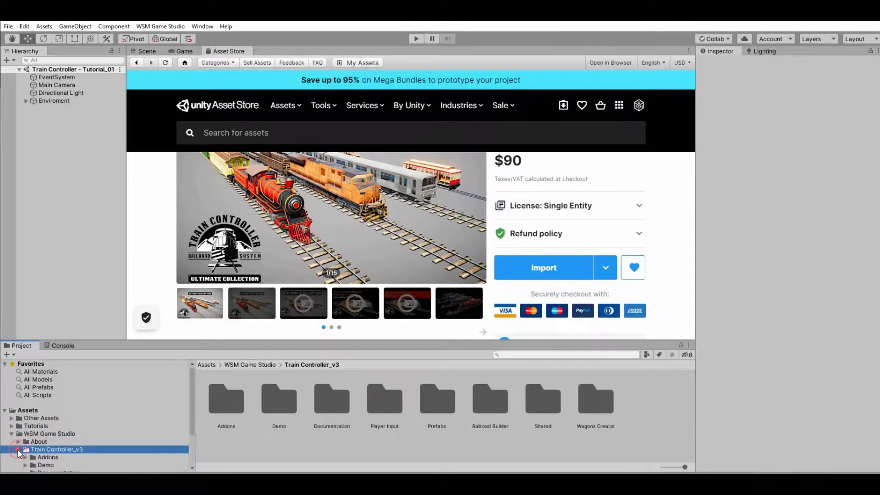
scroll(72, 397, down, 3)
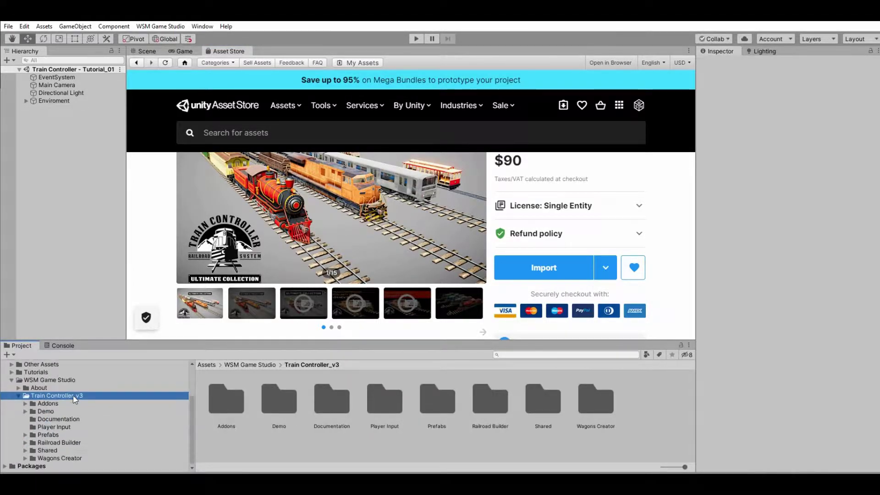
click(25, 403)
click(48, 404)
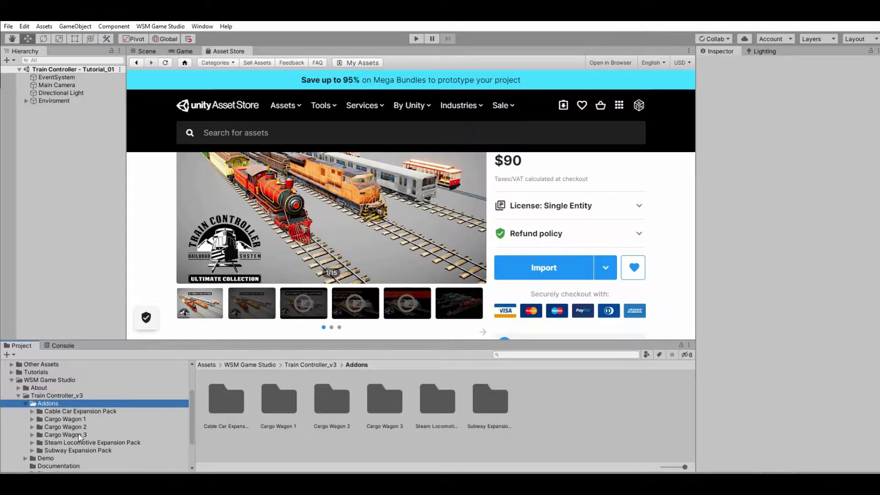
click(45, 458)
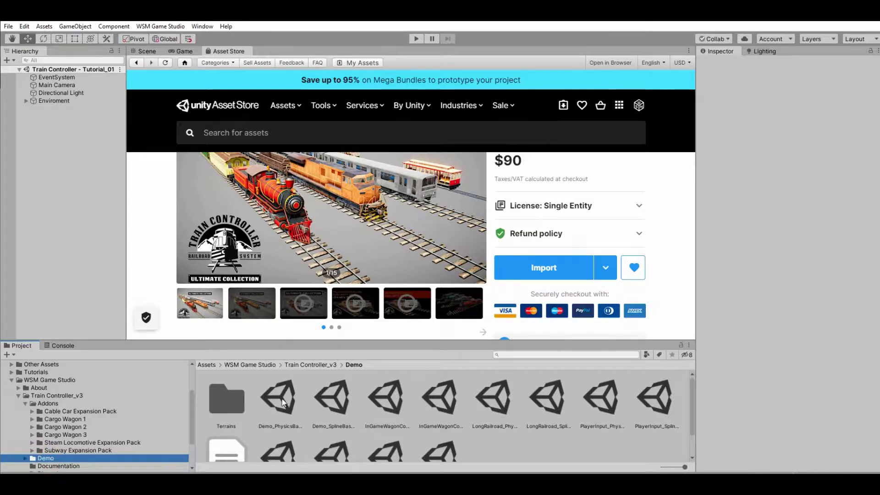
click(74, 466)
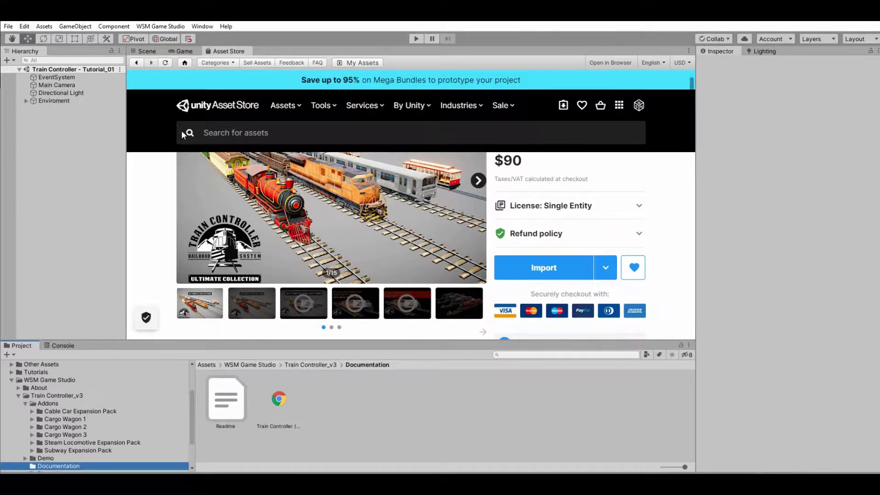
click(168, 29)
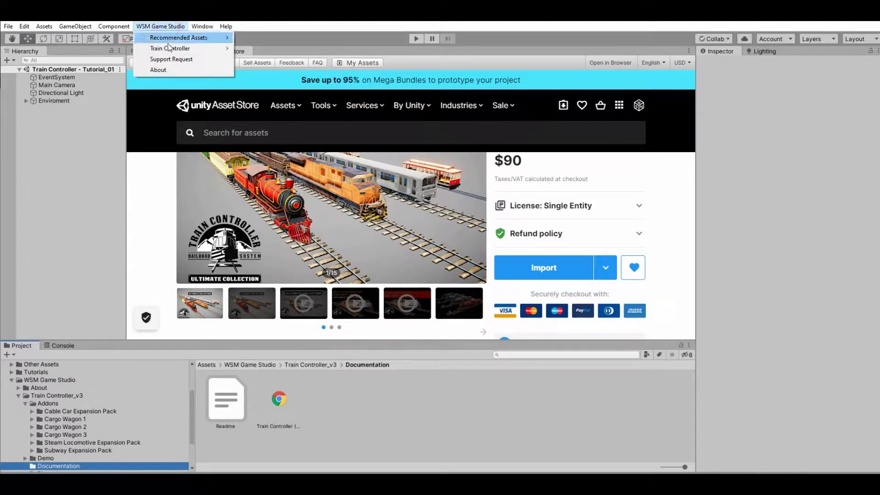
mouse_move(174, 48)
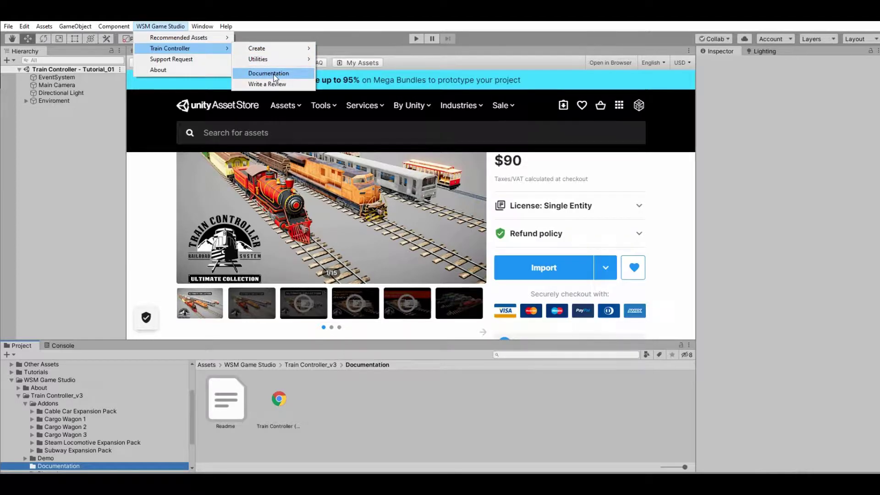
click(189, 68)
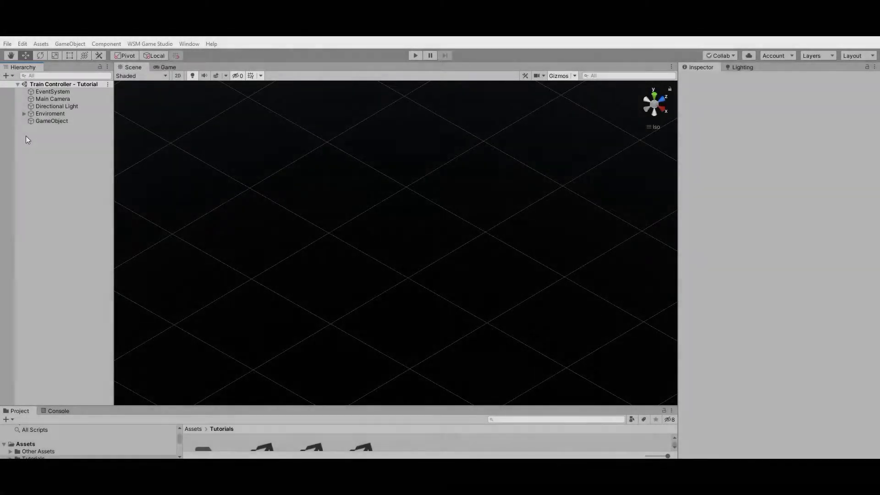
Step: Create a WSM Game Studio Railroad Builder (Spline Based) object in the scene hierarchy
right_click(25, 136)
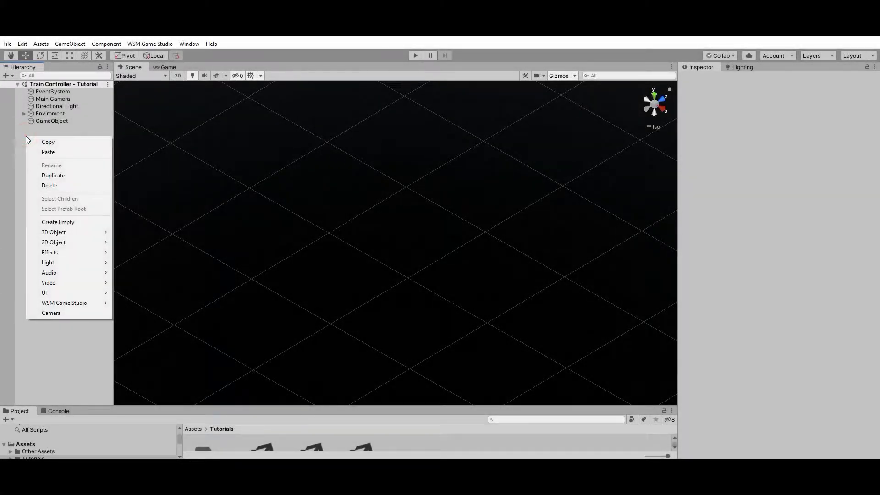
mouse_move(65, 303)
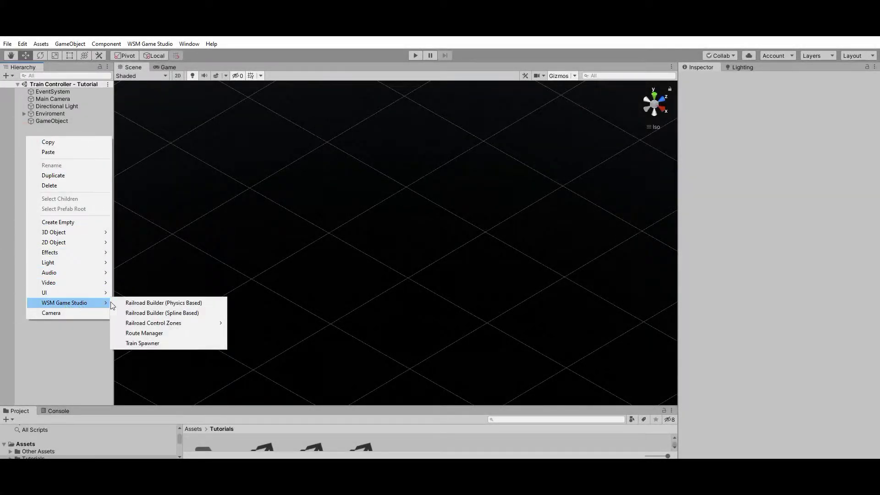
click(186, 314)
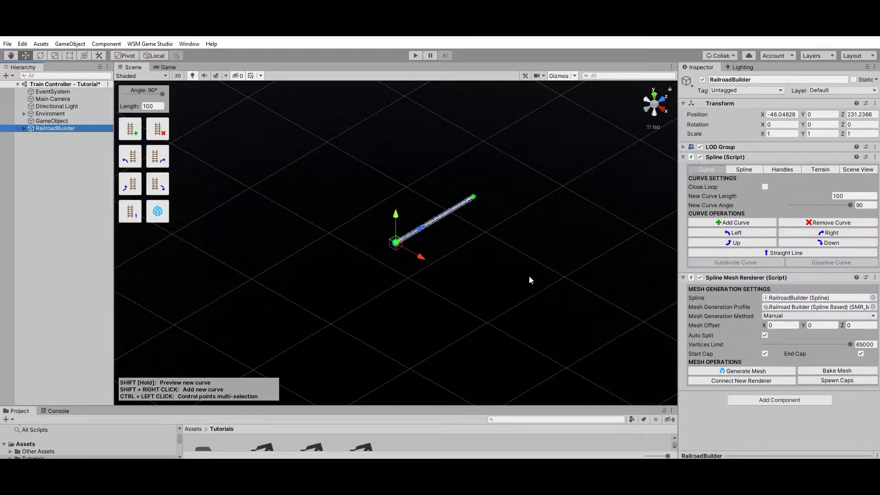
Step: Bend the new track by moving its end control point and curve handle sideways, and regenerate the rail mesh
key(f)
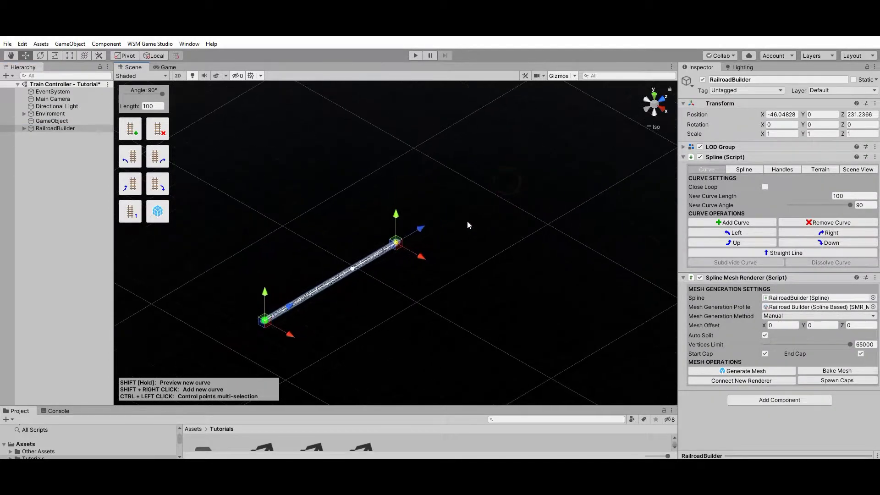
drag(419, 254, 436, 276)
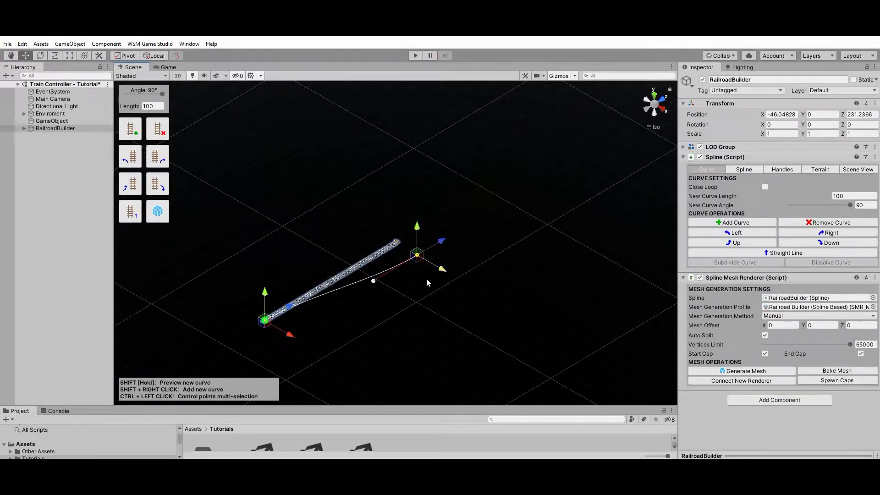
click(373, 282)
key(f)
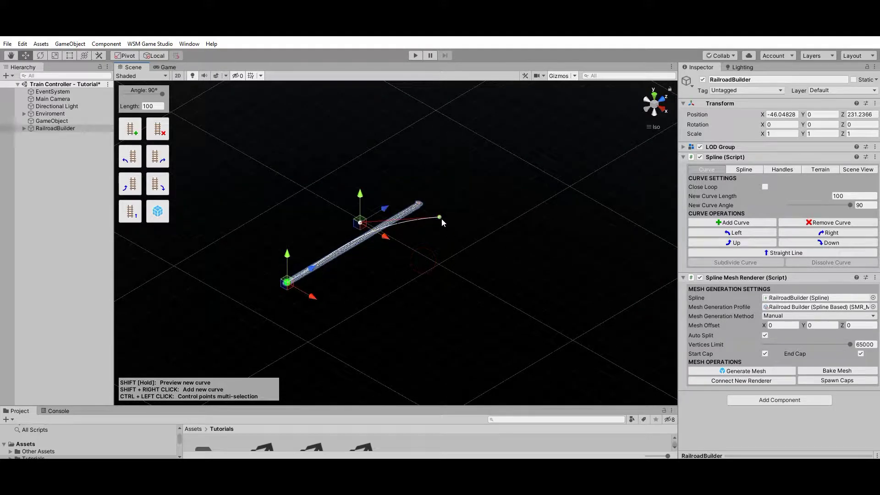
click(440, 216)
key(f)
drag(424, 259, 444, 288)
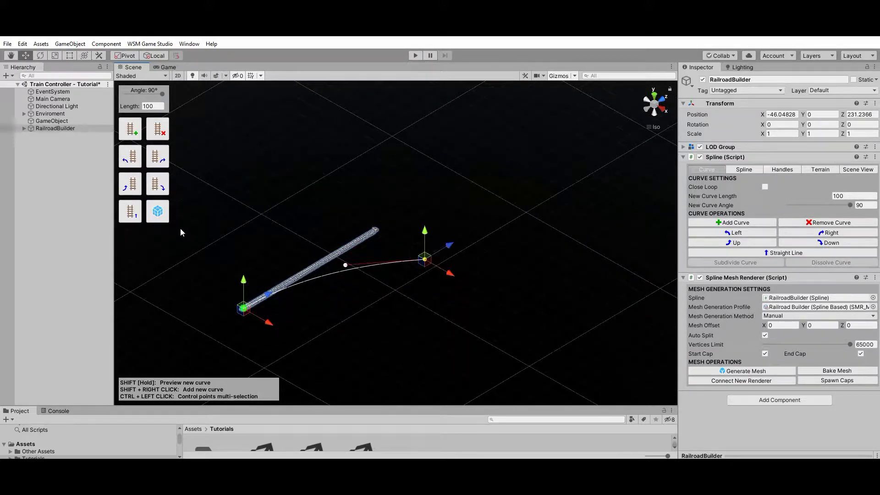
click(159, 218)
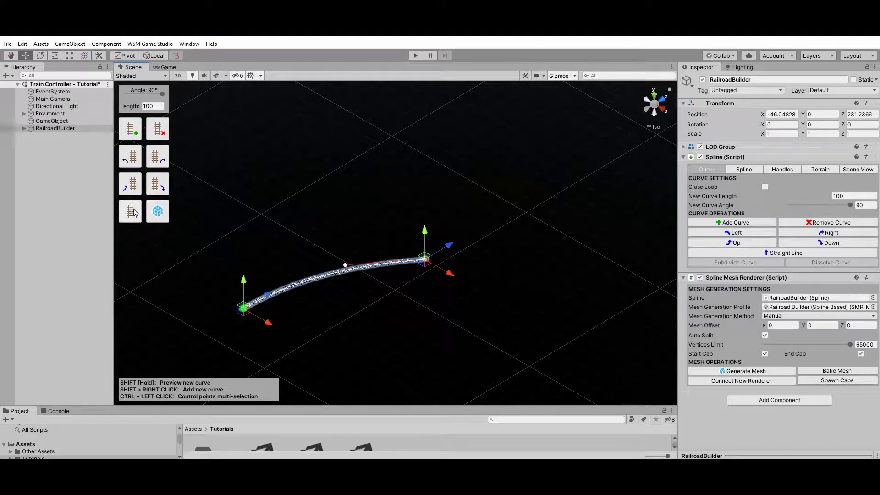
Step: Make the track a straight line with a regenerated mesh and append two straight curve segments of length 100
click(130, 211)
click(158, 211)
scroll(502, 254, down, 1)
scroll(491, 271, down, 2)
click(136, 135)
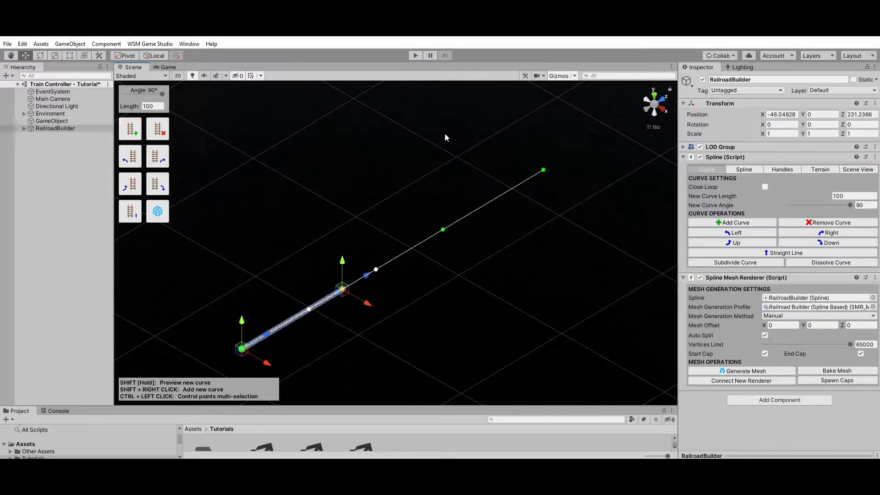
Step: Append three freely placed curve segments that turn the spline back on itself and end in an S-bend
shift+right_click(444, 133)
shift+right_click(409, 180)
shift+right_click(334, 207)
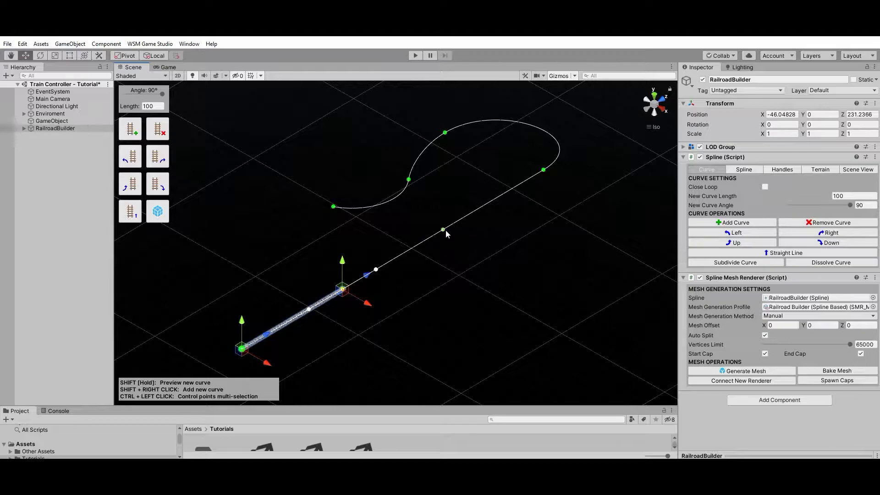
Step: Adjust the control point where the straight section meets the large bend, and regenerate the rail mesh along the whole spline
click(443, 230)
key(f)
click(527, 168)
key(f)
mouse_move(421, 255)
mouse_down()
mouse_move(453, 281)
mouse_move(396, 255)
mouse_move(457, 284)
mouse_move(406, 265)
mouse_up()
middle_drag(365, 304, 513, 272)
click(157, 212)
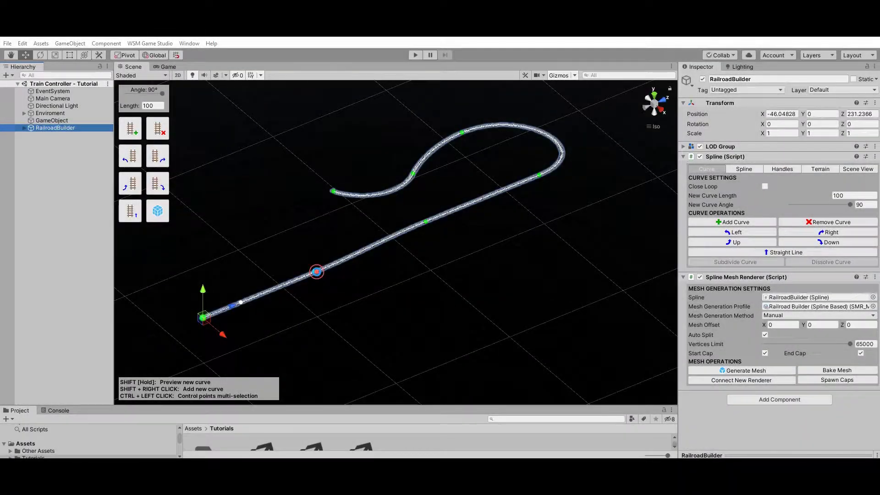
Step: Select several control points along the track in turn to inspect them up close
click(316, 272)
key(f)
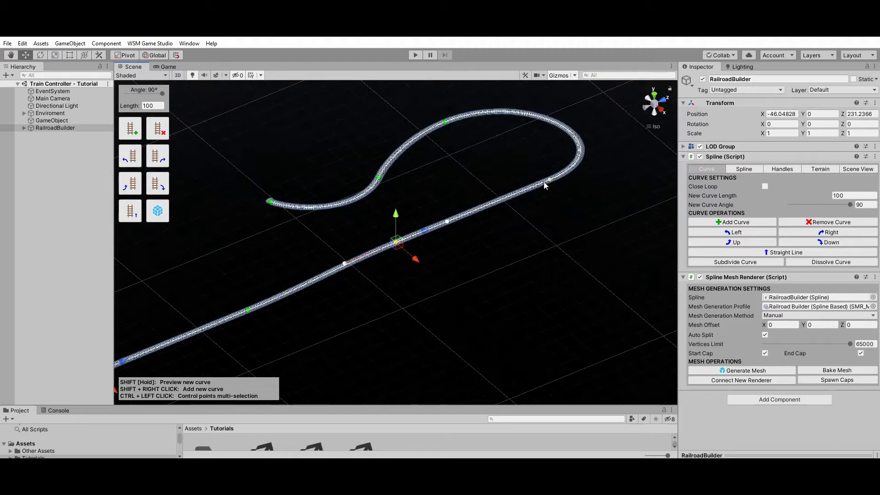
click(541, 182)
alt+drag(294, 188, 338, 225)
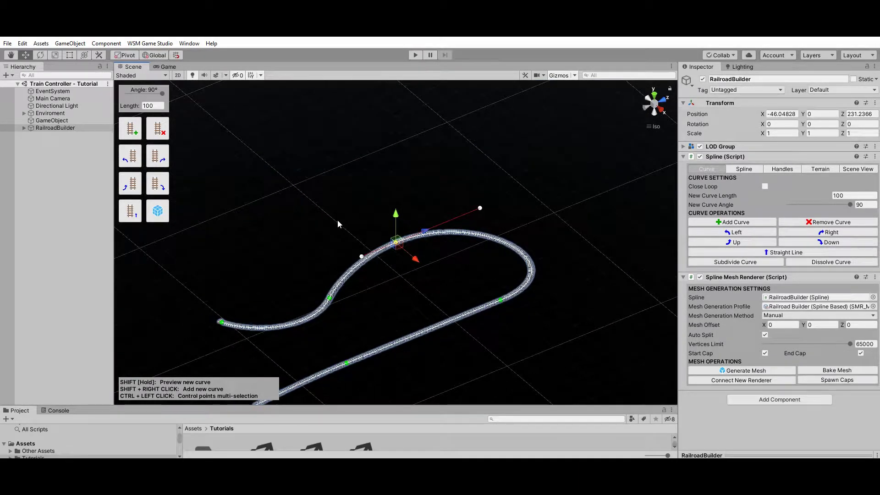
Step: Set the spline's scene view Zoom Level to 20 and focus on the control point at the end of the S-bend
click(857, 169)
click(776, 212)
text(2)
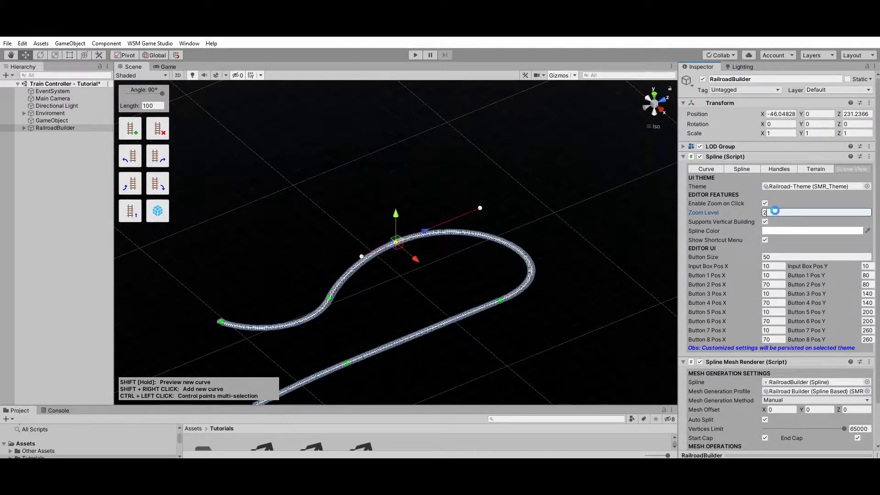
click(222, 323)
alt+drag(374, 260, 258, 257)
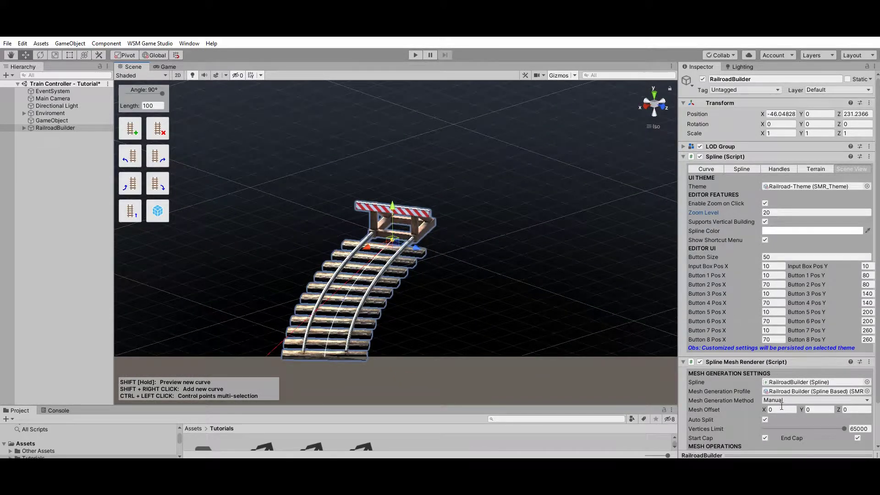
Step: Turn off the Start Cap and End Cap of the rail mesh and regenerate it
scroll(801, 406, down, 2)
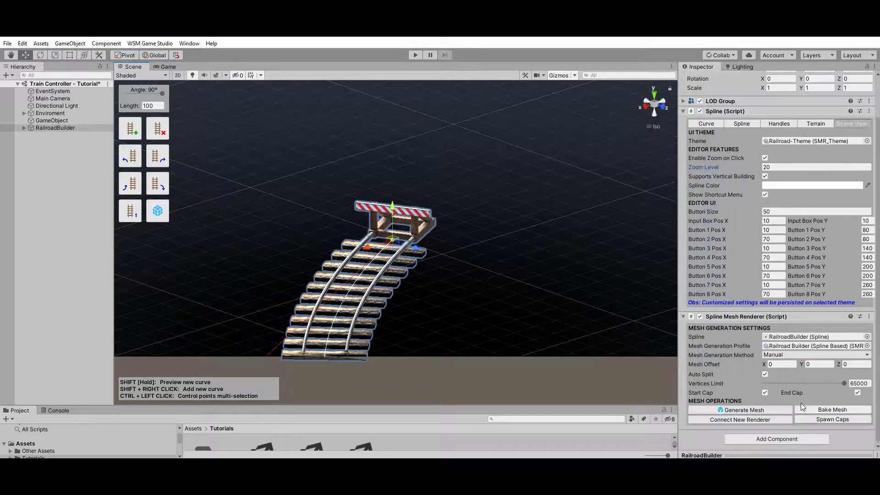
click(765, 393)
click(858, 392)
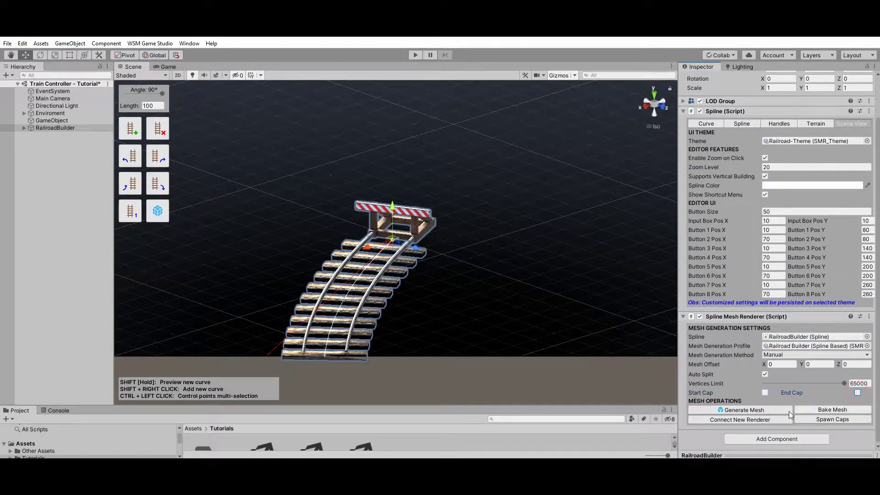
click(762, 409)
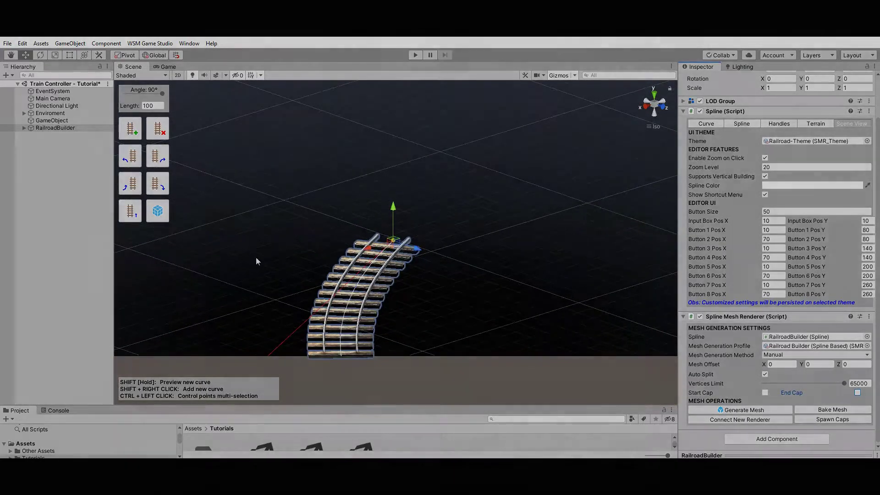
click(232, 263)
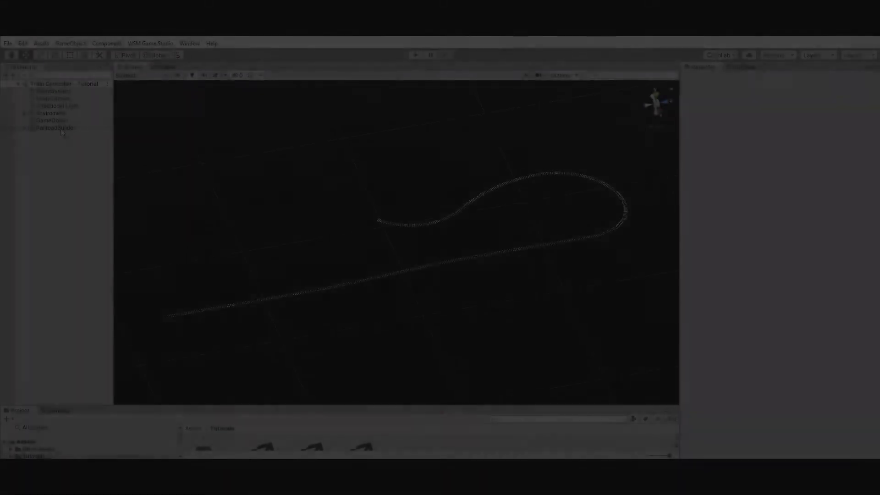
Step: Remove the last curve from the RailroadBuilder spline and regenerate the rail mesh
click(61, 129)
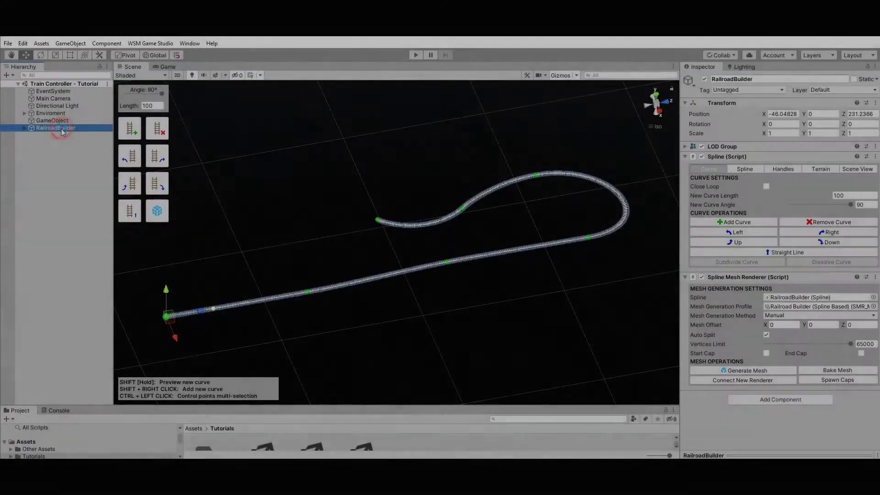
click(158, 131)
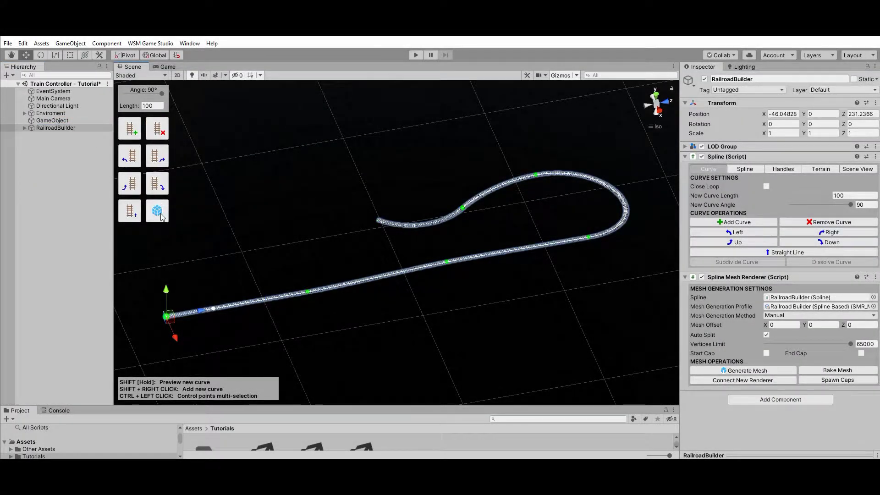
click(161, 216)
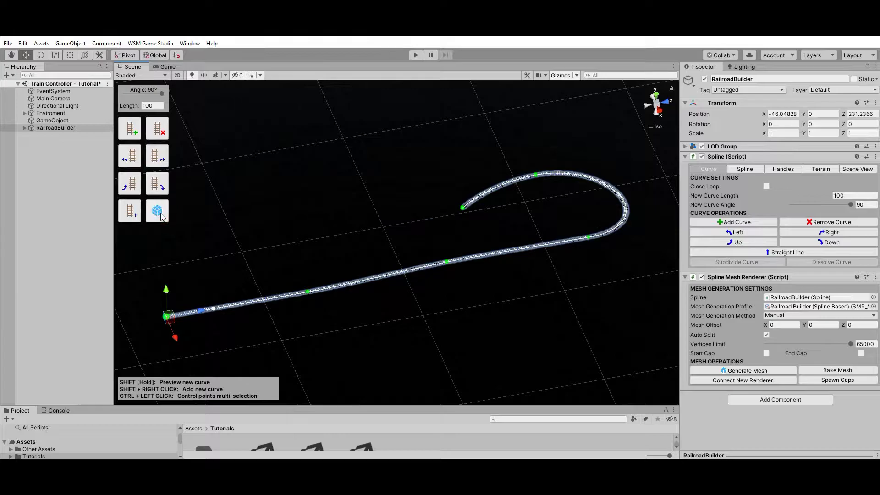
Step: Dissolve the curve at the control point before the large bend on the straight section, and regenerate the rail mesh
click(447, 262)
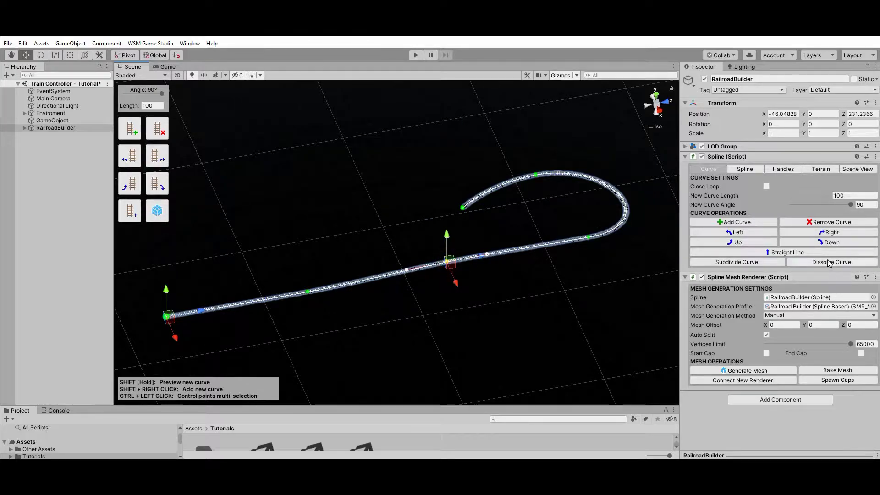
click(827, 263)
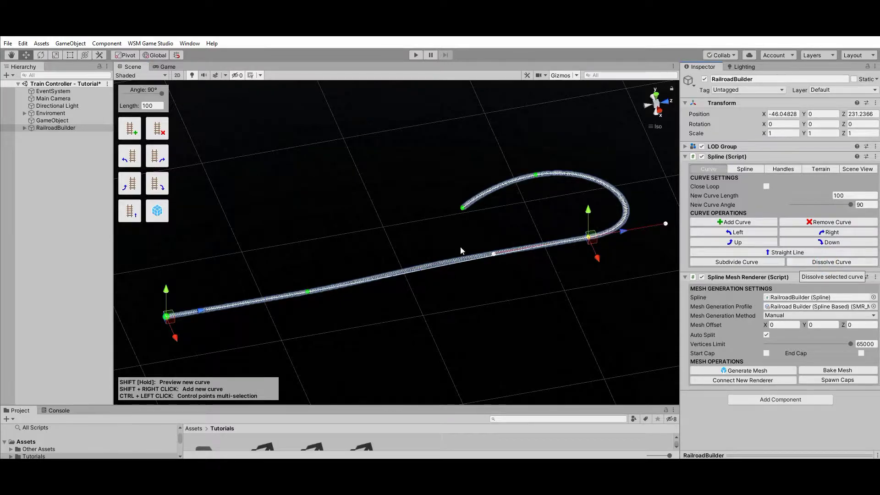
click(157, 212)
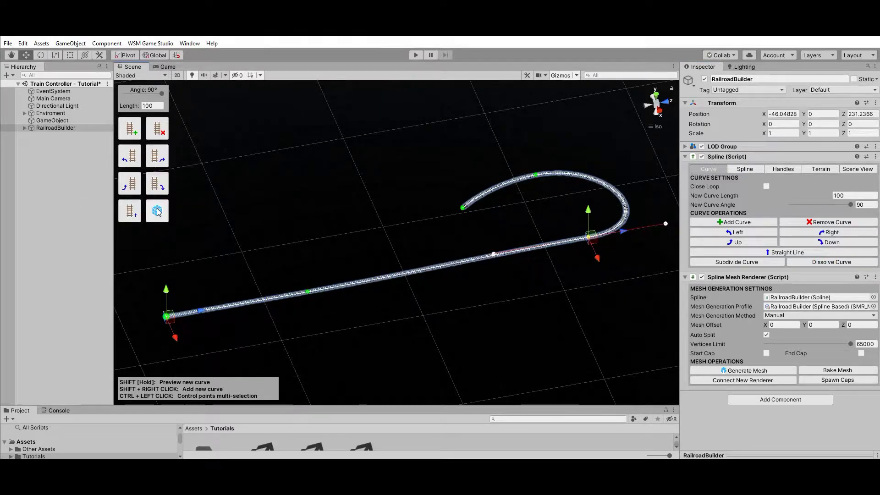
Step: Subdivide the curve leading into the large bend, shift the new control point slightly sideways, and regenerate the rail mesh
click(307, 293)
click(767, 265)
click(449, 265)
mouse_move(457, 286)
mouse_down()
mouse_move(454, 274)
mouse_move(461, 294)
mouse_up()
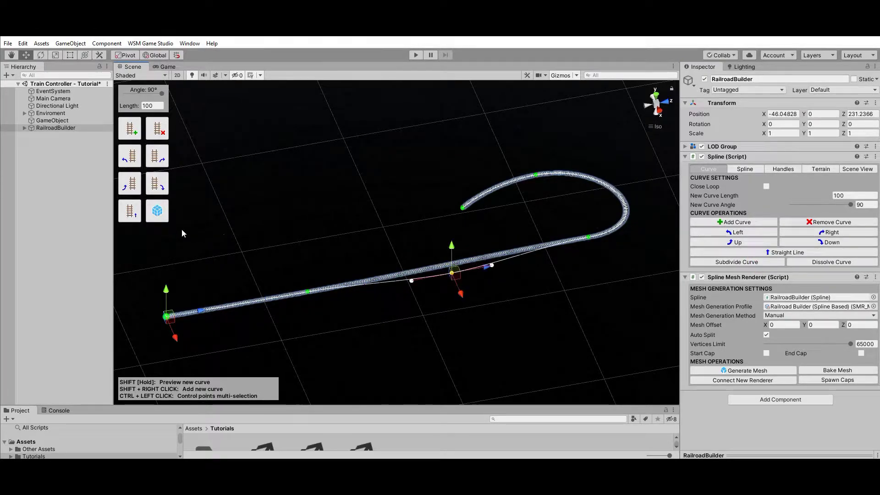
click(158, 212)
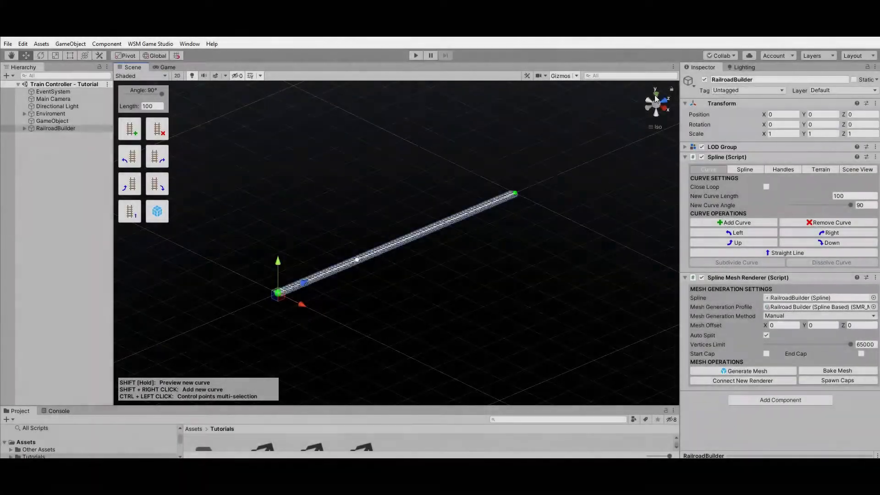
Step: Look at the straight track from the top and preview left-turning quarter-circle and half-circle curves from its end
click(656, 95)
scroll(466, 182, down, 5)
middle_drag(472, 225, 463, 298)
key(shift)
key(shift)
key(shift)
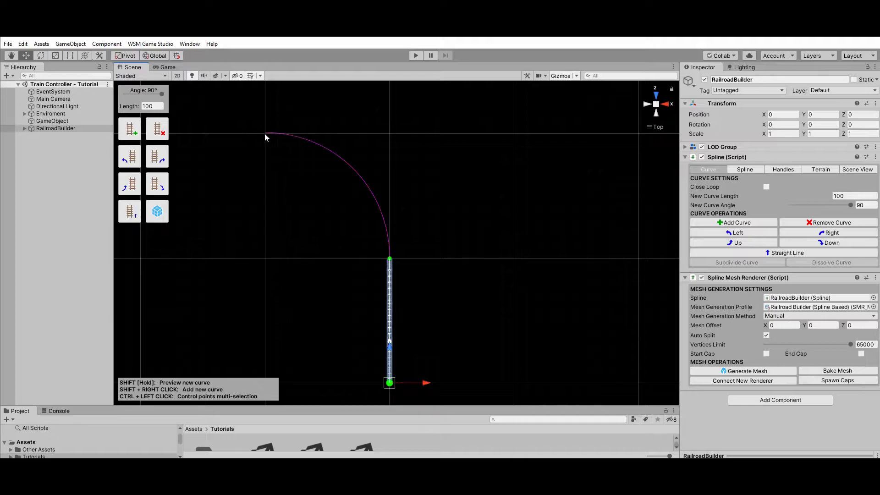
key(shift)
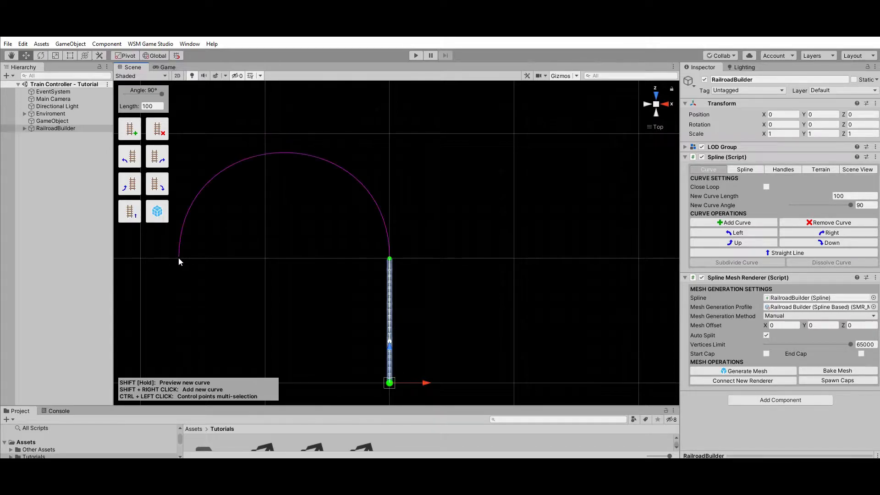
Step: Append two right-turning quarter-circle curves and a half-circle curve that turns back the other way to the track's end
shift+right_click(513, 133)
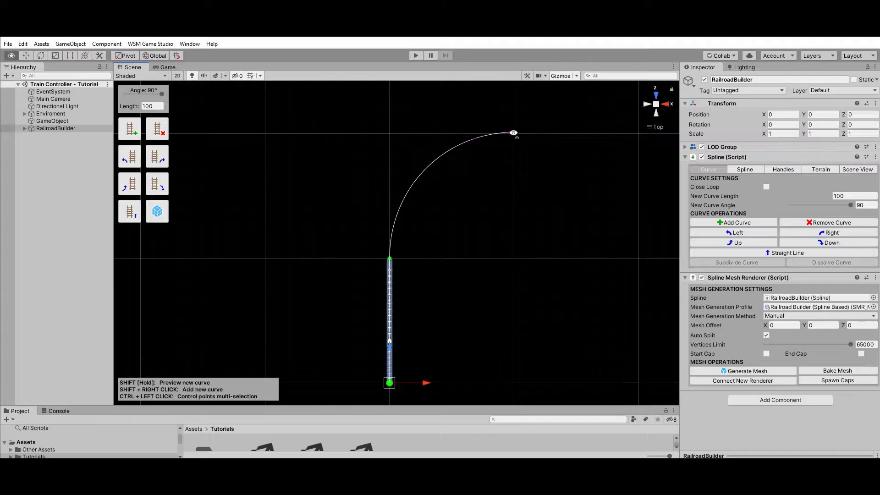
shift+right_click(638, 257)
middle_drag(638, 258, 299, 279)
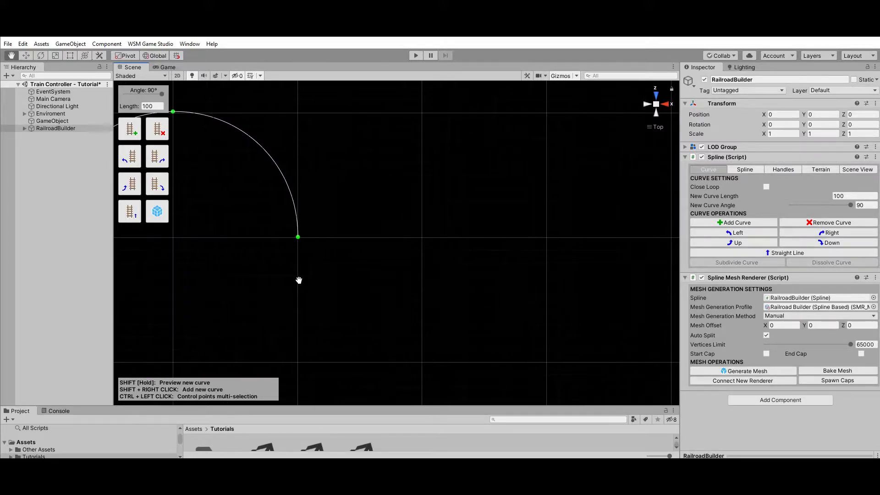
shift+right_click(546, 238)
middle_drag(603, 149, 489, 223)
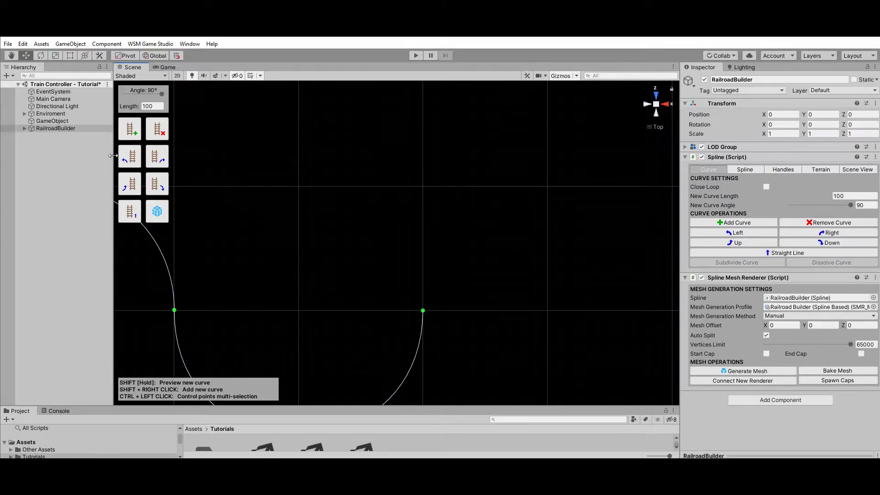
Step: Add a curve of length 100 at the track's end, try it as a right turn, and shape it as a 90° left turn
click(133, 139)
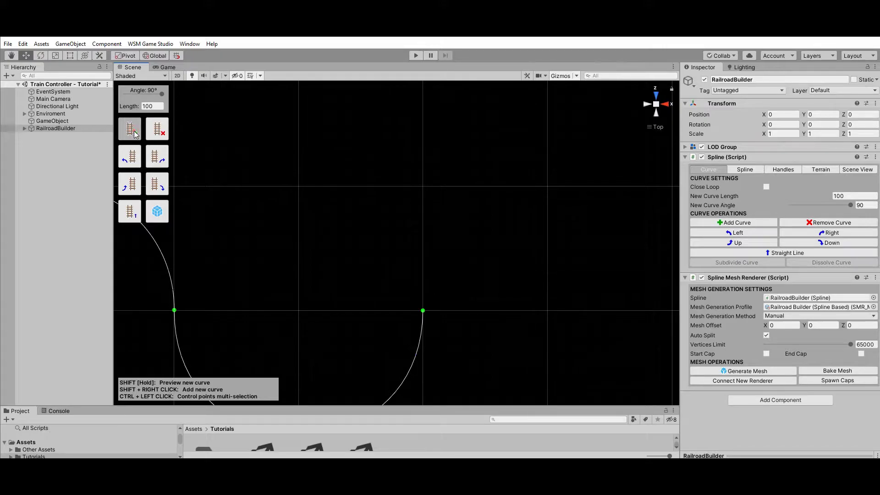
click(157, 161)
click(129, 156)
Step: Set the new curve angle to 52°, try the last curve as a right turn, and reshape it as a left turn
drag(162, 95, 147, 104)
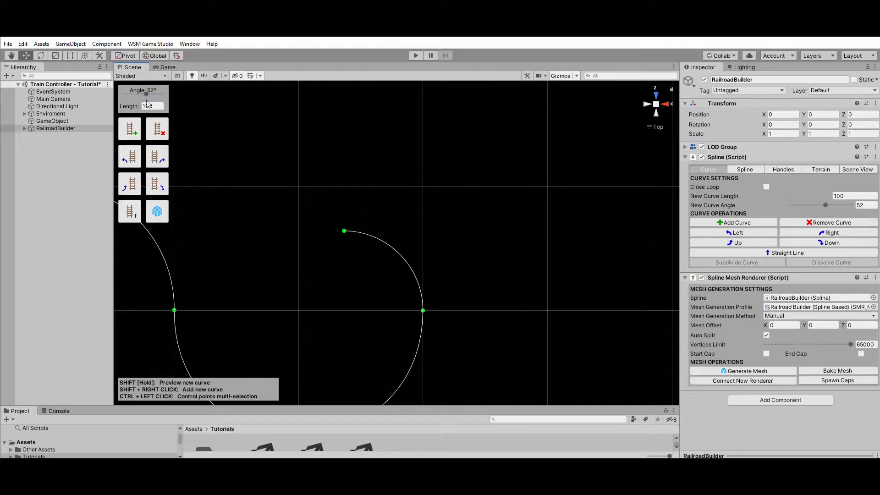
click(156, 161)
click(139, 156)
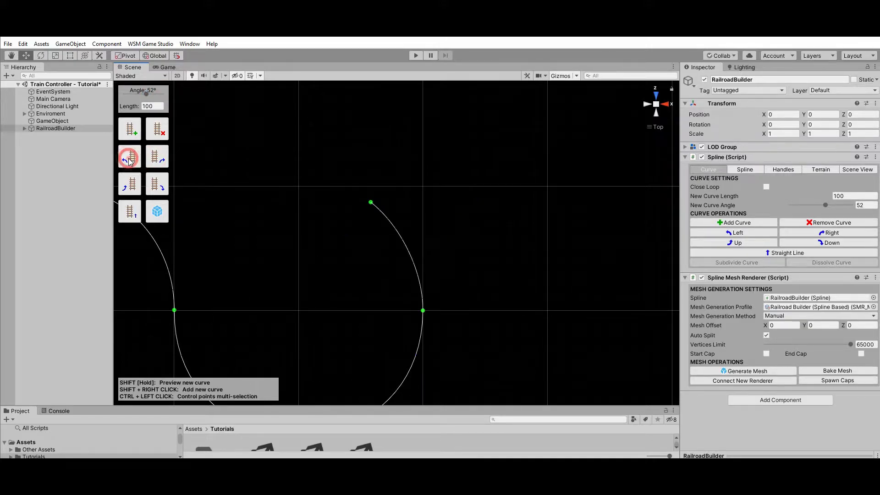
Step: Add another curve to the track's end as a 52° right turn and generate the rail mesh along the spline
click(129, 129)
click(156, 156)
scroll(444, 294, down, 3)
right_drag(443, 294, 188, 255)
click(160, 215)
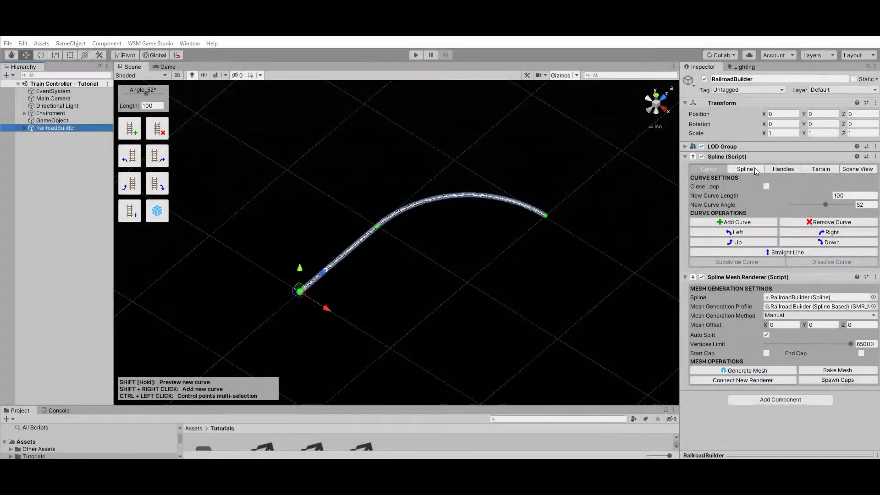
Step: Split the RailroadBuilder spline at the control point between the straight section and the bend
click(754, 168)
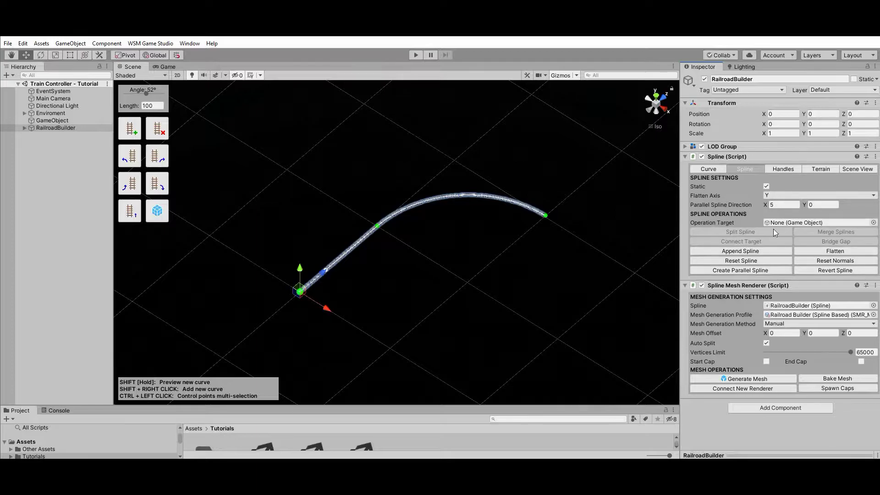
click(378, 225)
click(740, 232)
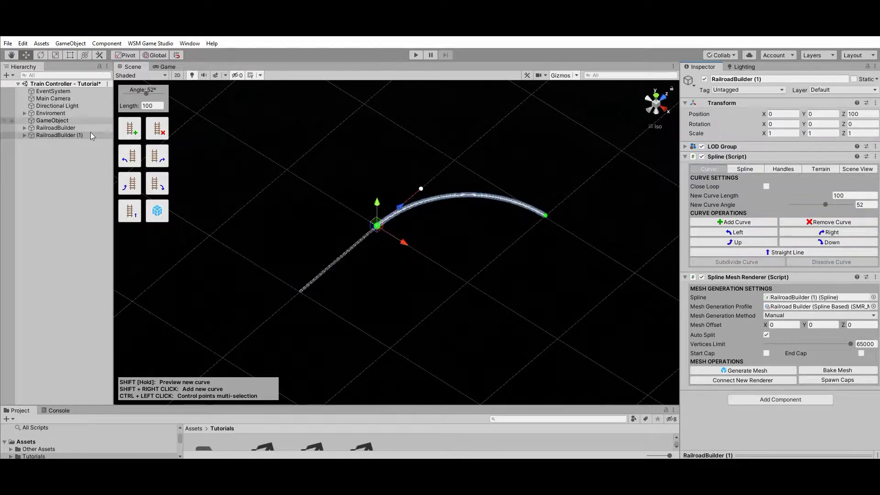
Step: Merge RailroadBuilder (1) into the RailroadBuilder spline, choosing to delete the merging target
click(65, 128)
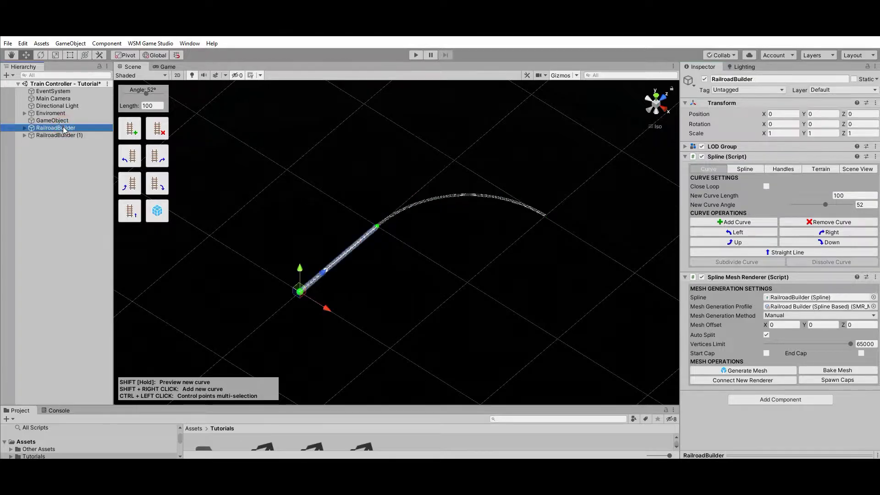
click(758, 168)
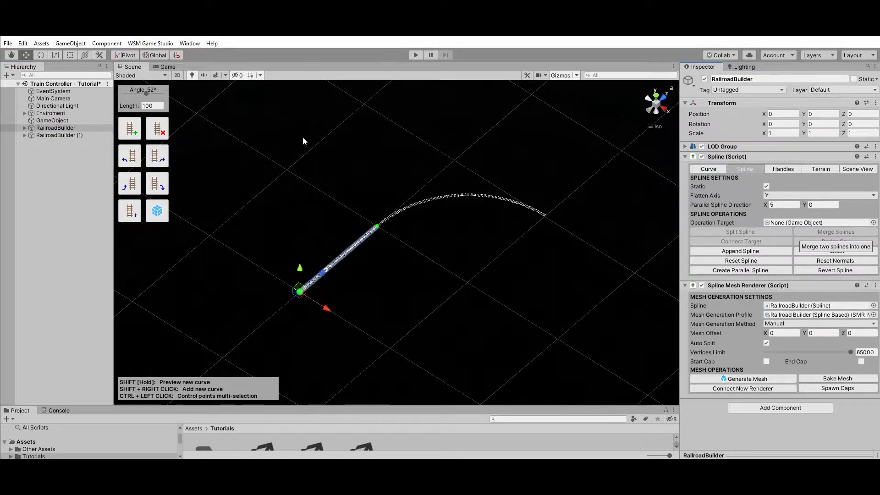
drag(66, 135, 828, 227)
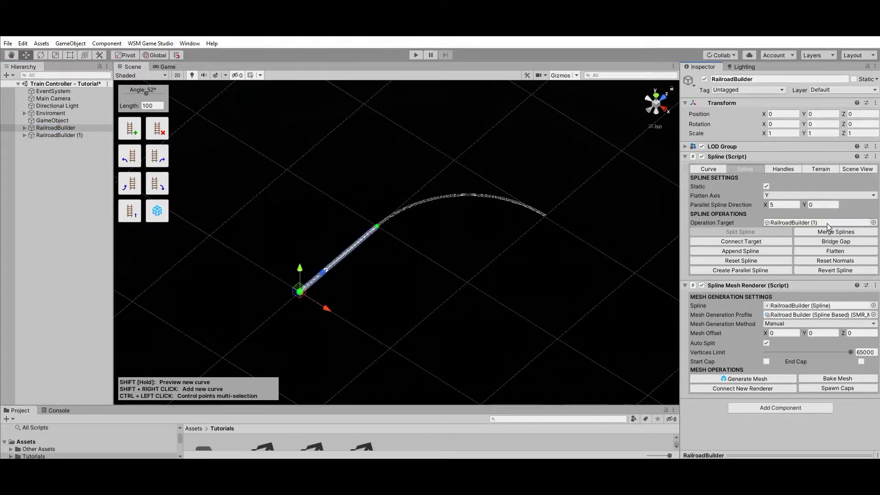
click(831, 233)
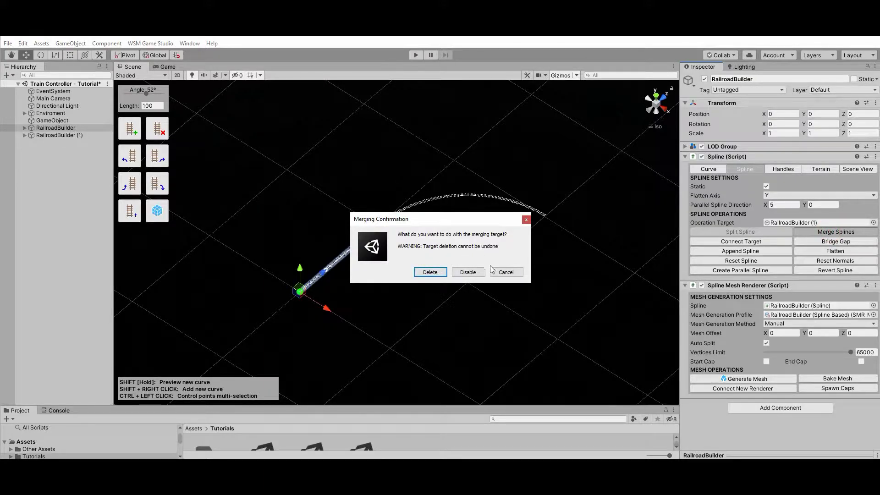
click(430, 273)
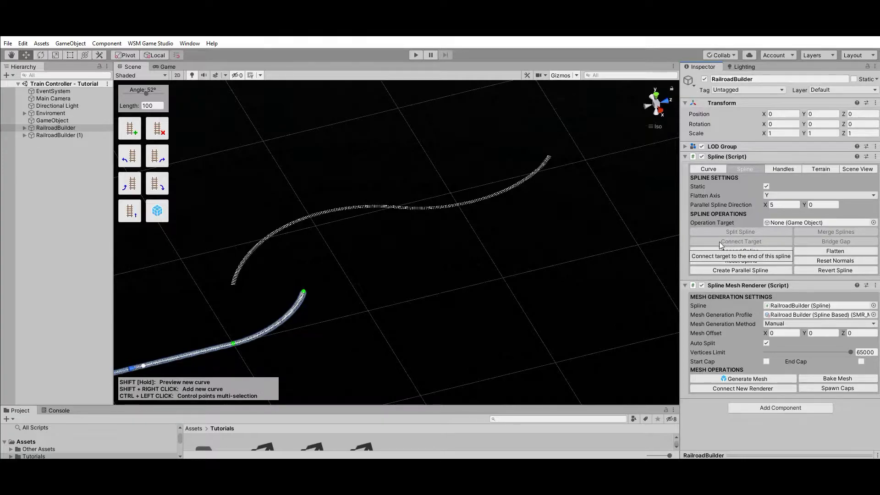
Step: Set RailroadBuilder (1) as the operation target and connect it to the end of the RailroadBuilder spline
drag(64, 133, 823, 226)
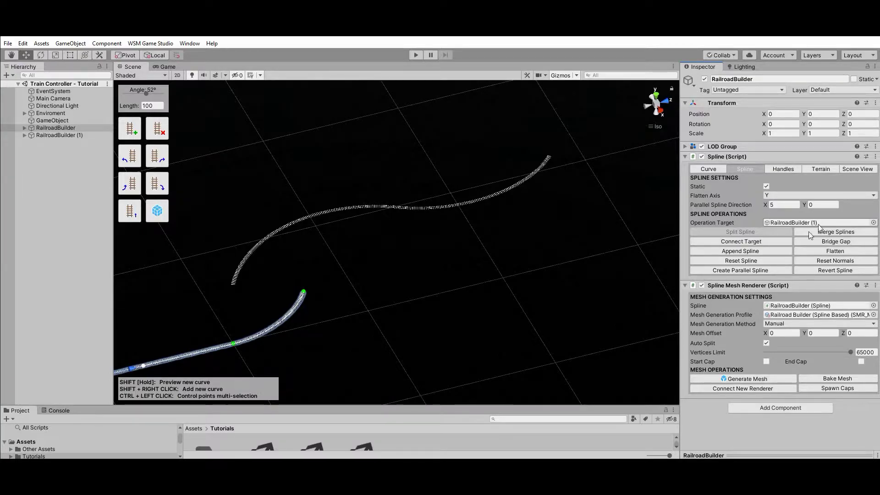
click(741, 241)
alt+drag(504, 247, 478, 273)
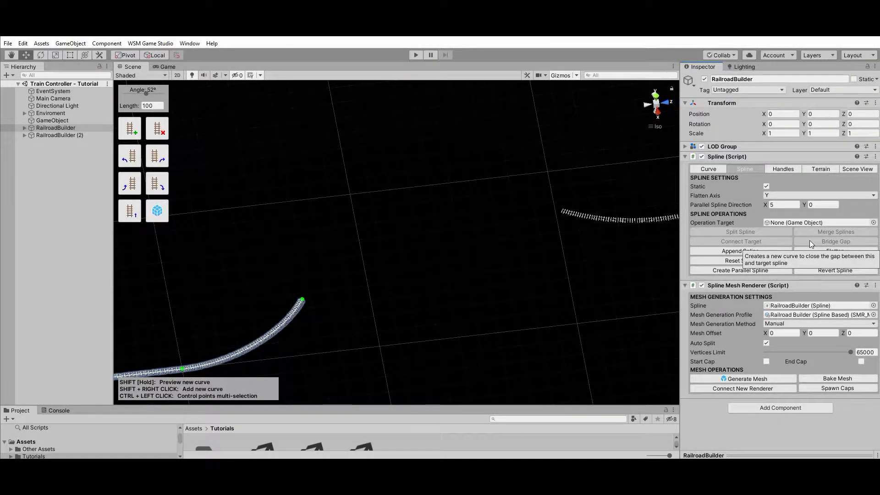
Step: Bridge the gap between the RailroadBuilder spline and RailroadBuilder (2), and regenerate the rail mesh
drag(59, 138, 809, 225)
click(829, 245)
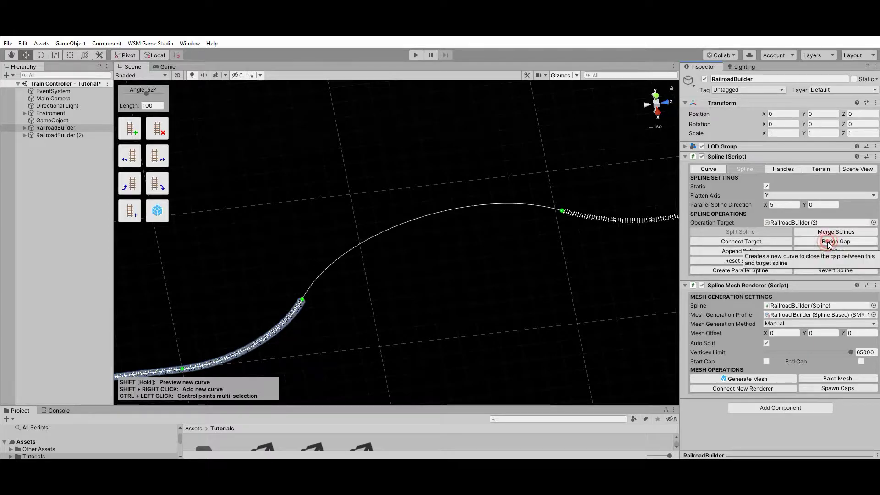
click(158, 210)
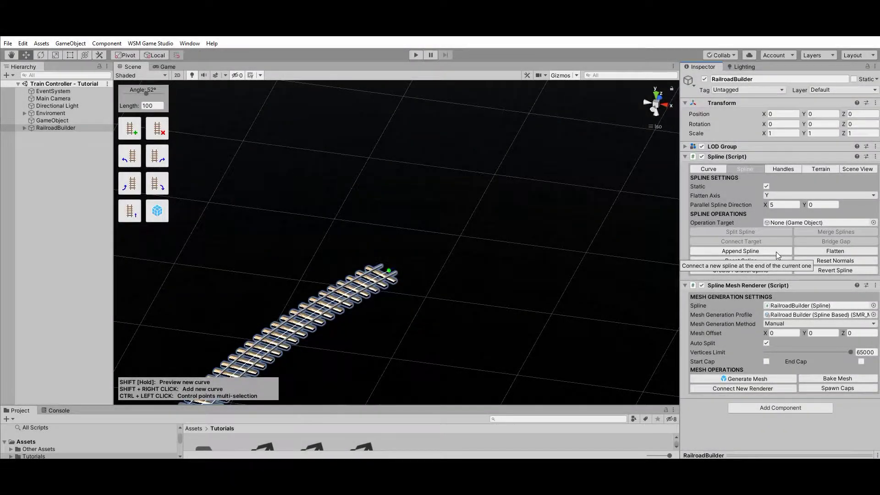
Step: Append a new spline to the end of the curved RailroadBuilder track
click(776, 251)
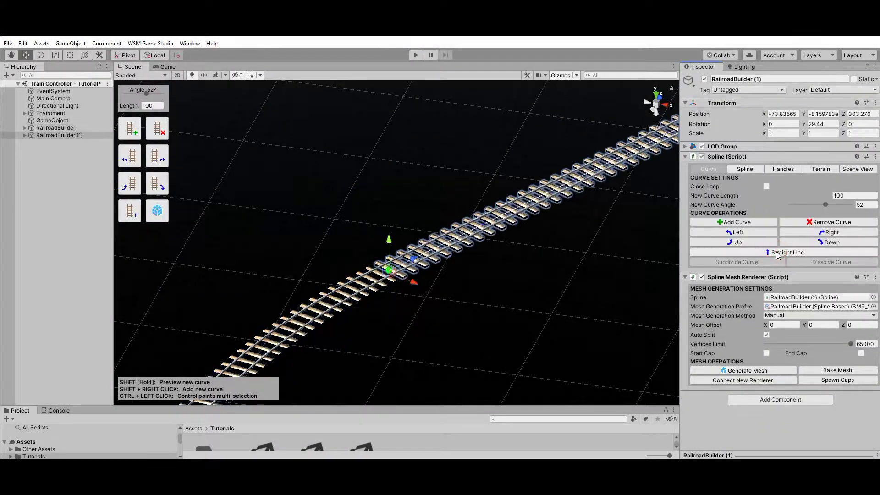
scroll(546, 282, down, 5)
middle_drag(546, 281, 422, 308)
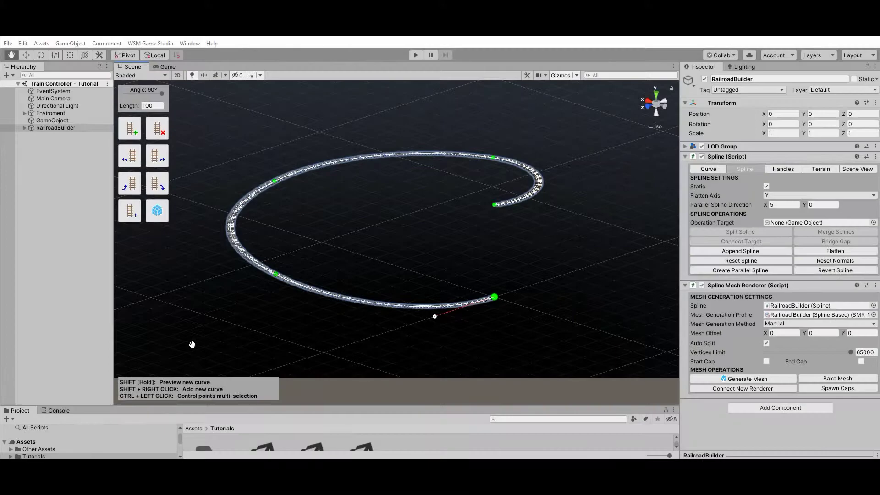
alt+drag(193, 344, 294, 345)
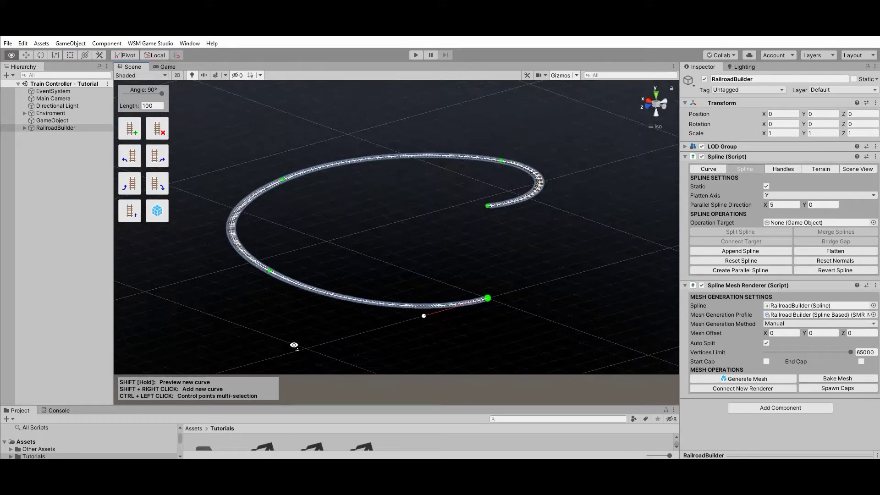
Step: Flatten the curved RailroadBuilder spline on the Y axis and regenerate its rail mesh
click(833, 253)
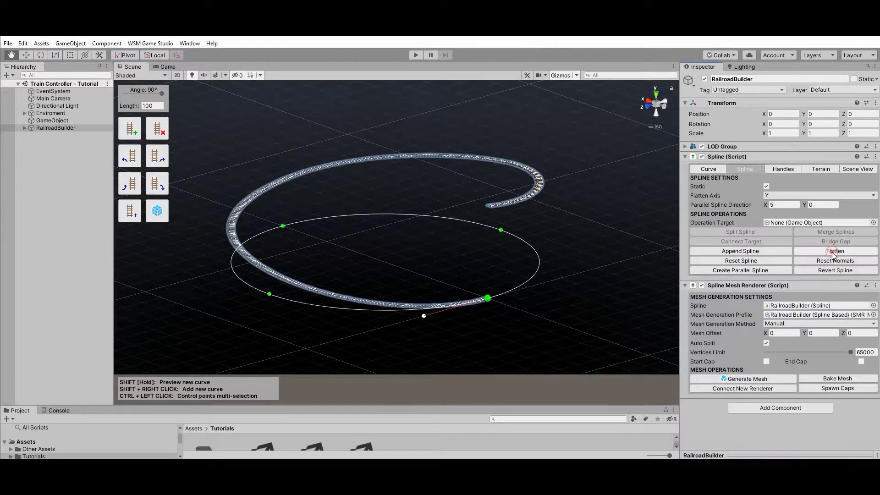
click(159, 214)
alt+drag(181, 292, 608, 297)
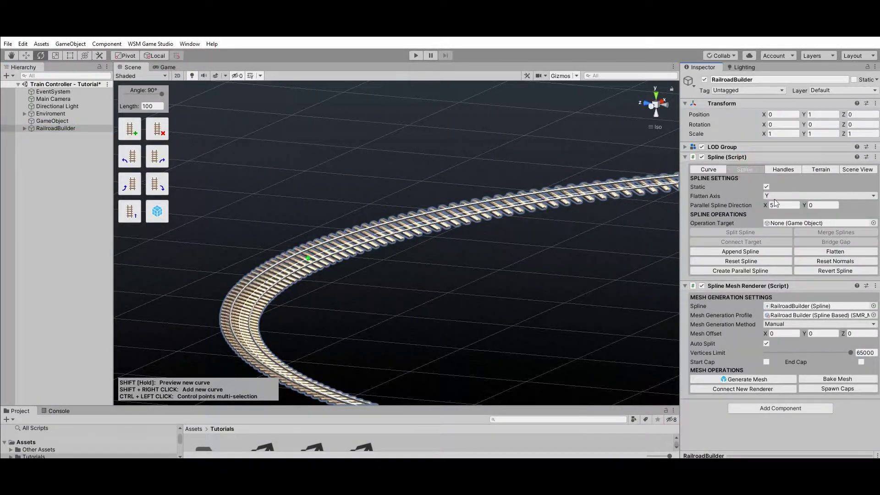
Step: Reset the normals of all control points on the RailroadBuilder spline and regenerate the rail mesh
click(819, 262)
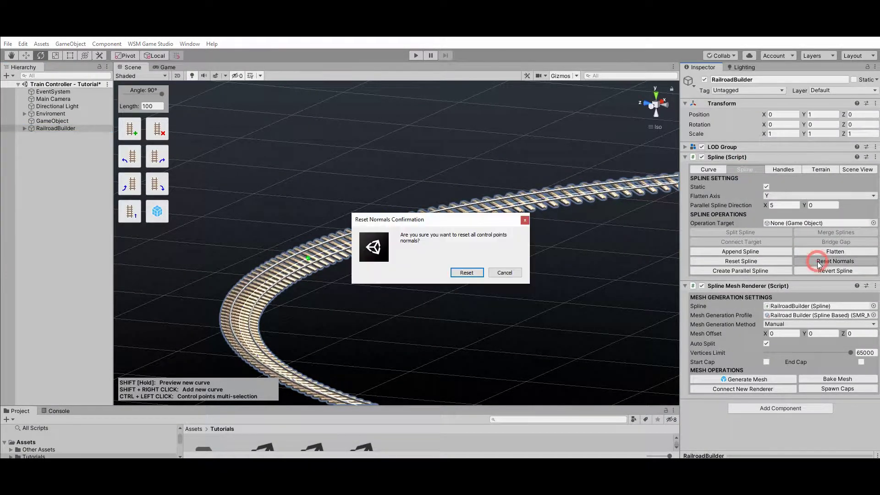
click(469, 274)
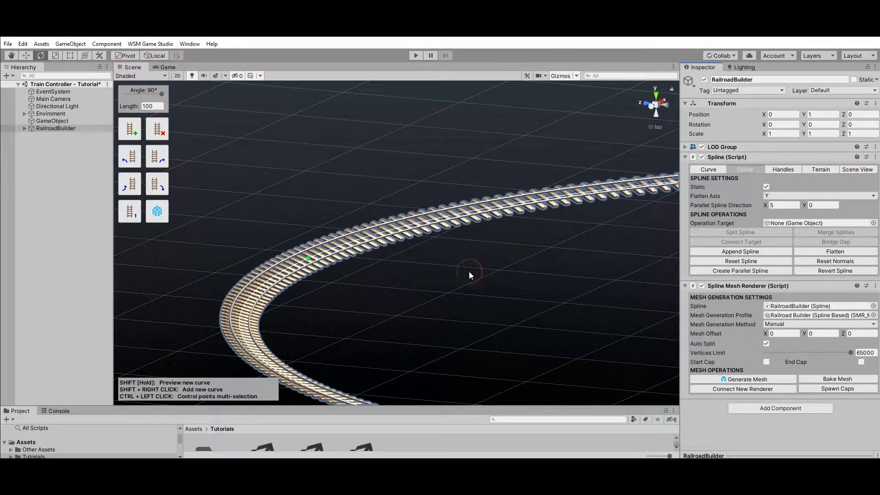
click(160, 212)
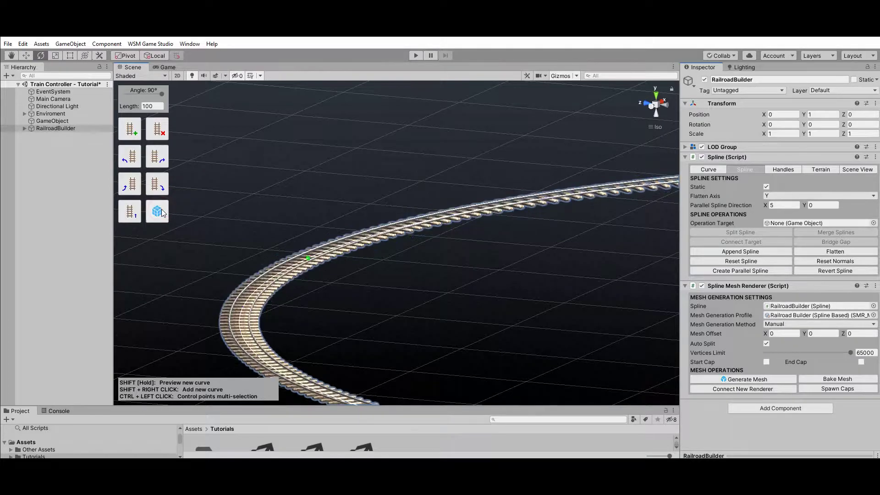
Step: Select the control point on the track's bend with the rotation handles and regenerate the rail mesh
click(309, 260)
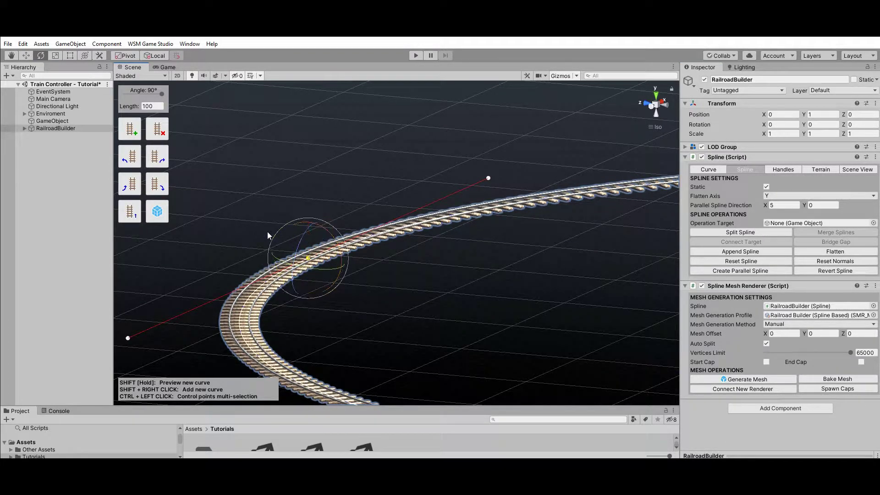
click(161, 212)
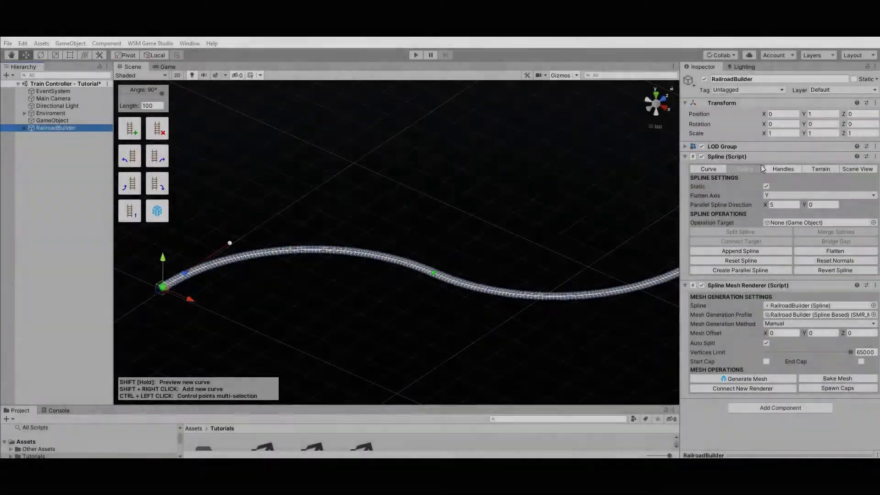
Step: Reset the wavy RailroadBuilder spline to its default shape and regenerate its rail mesh
click(744, 169)
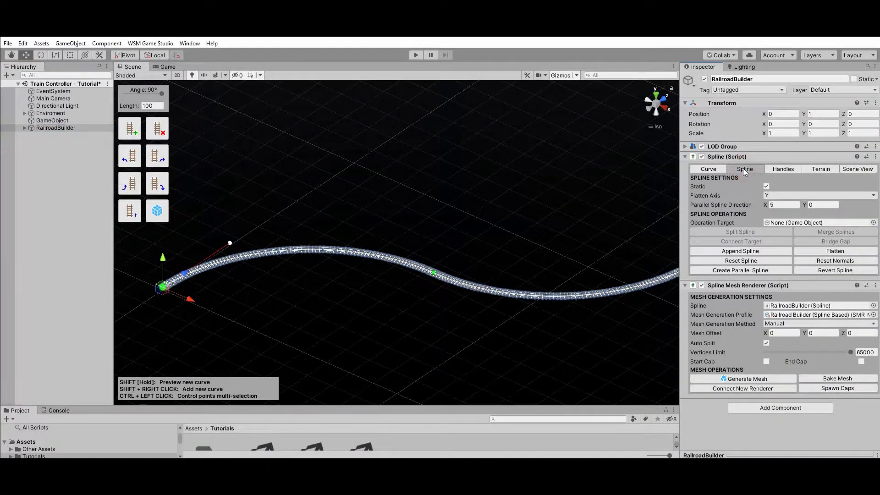
click(734, 261)
click(466, 273)
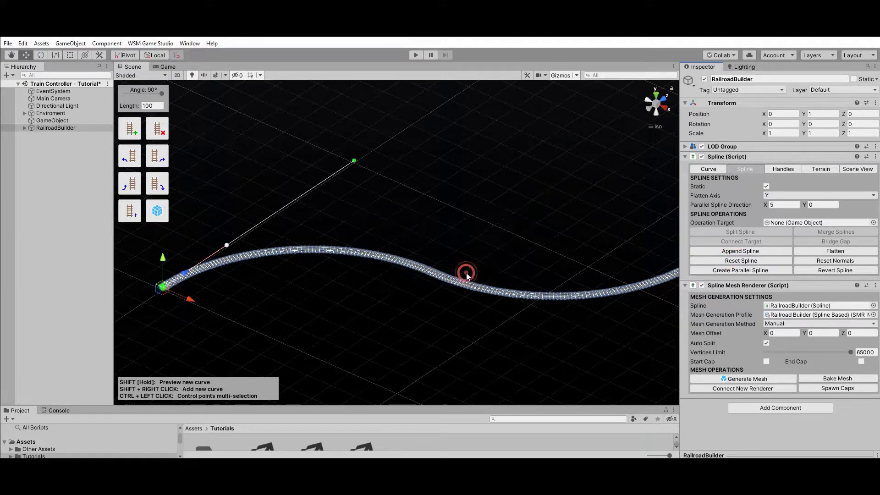
click(157, 209)
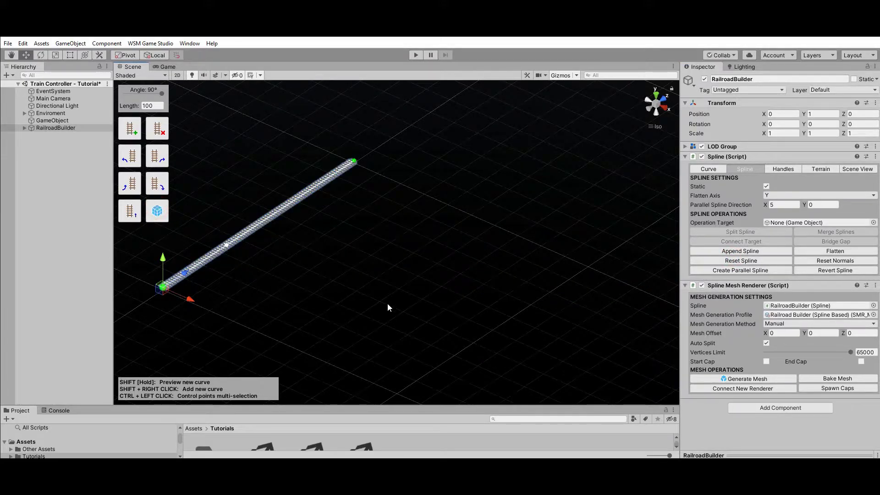
Step: Create a parallel spline alongside the curved RailroadBuilder track and inspect the two tracks up close
key(f)
alt+drag(559, 286, 320, 286)
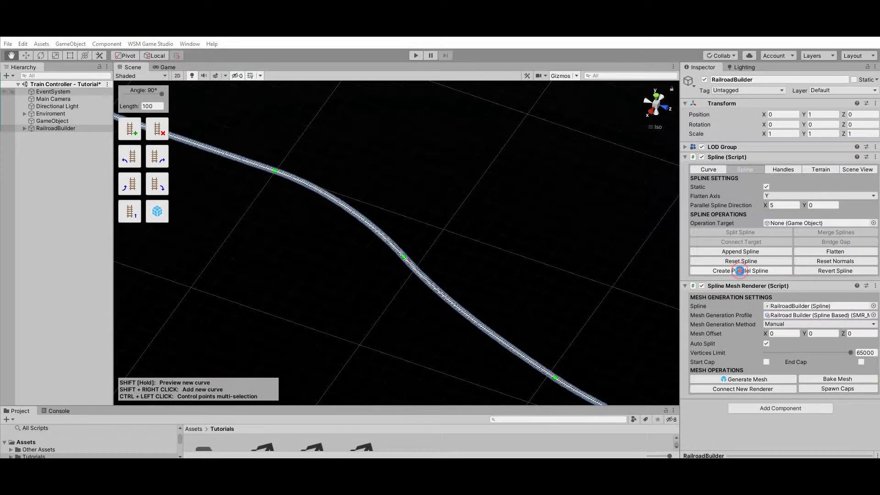
click(739, 271)
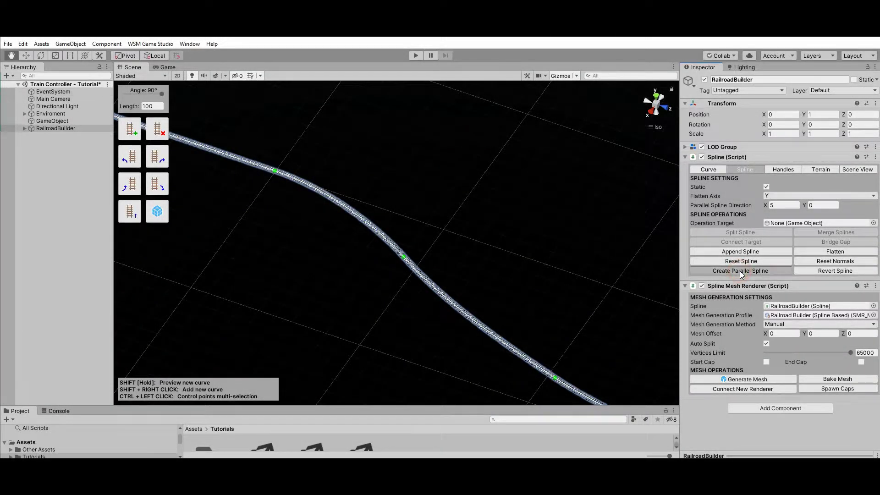
scroll(388, 257, up, 10)
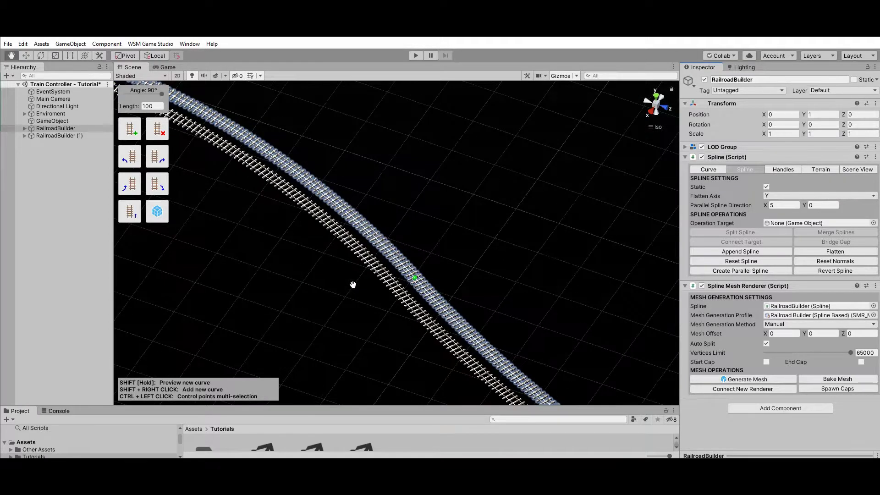
alt+drag(443, 297, 433, 297)
middle_drag(431, 297, 411, 297)
scroll(411, 297, up, 5)
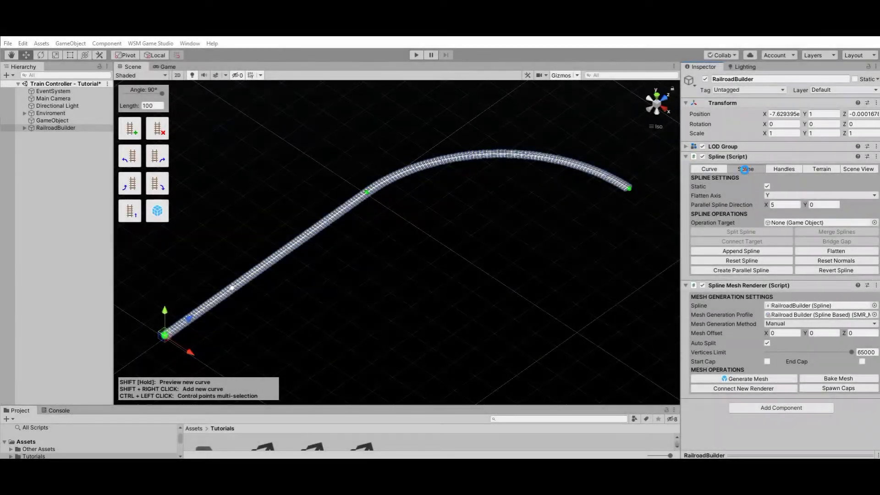
Step: Revert the direction of the RailroadBuilder spline several times, swapping its start and end points
click(745, 170)
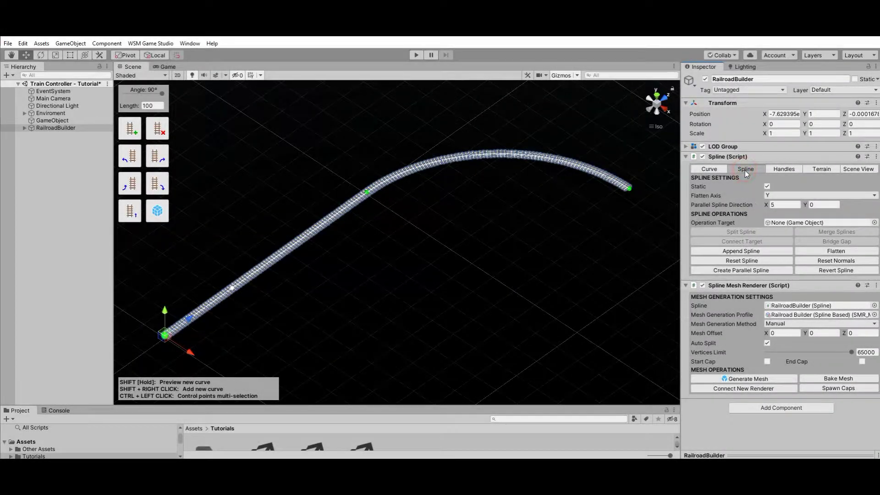
click(831, 270)
click(831, 270)
click(830, 270)
click(830, 270)
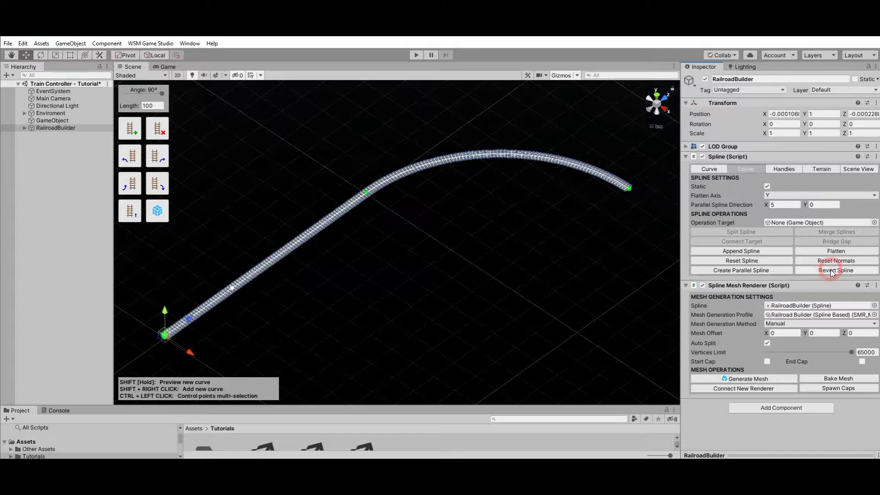
click(831, 270)
click(831, 270)
click(830, 270)
click(831, 270)
click(830, 269)
click(831, 270)
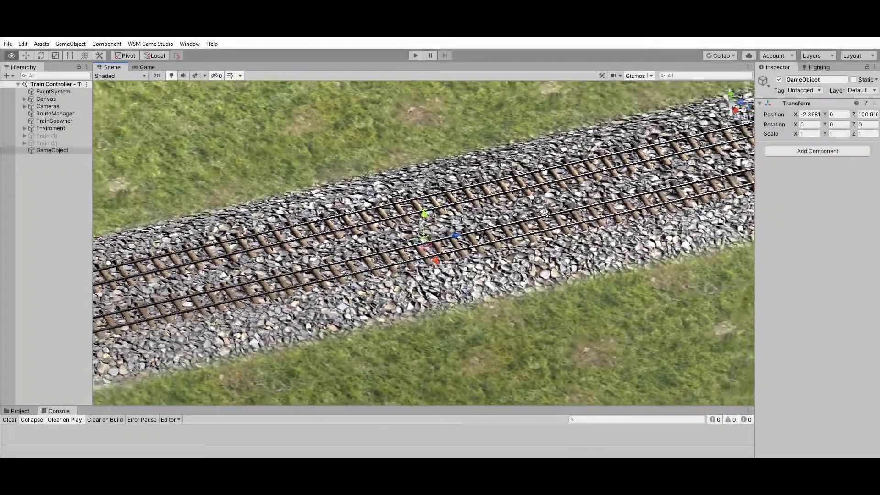
alt+drag(545, 212, 325, 195)
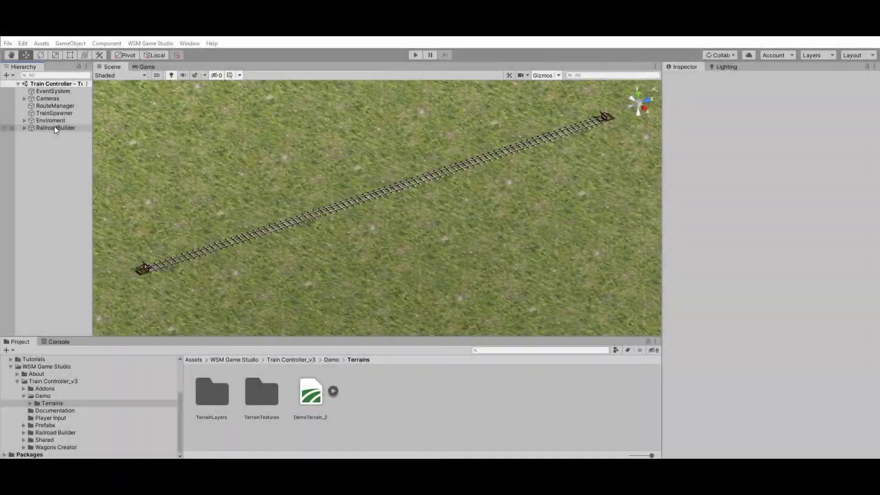
Step: Back up the terrains from the RailroadBuilder's terrain operations, and select the DemoTerrain_2_backup asset
click(54, 127)
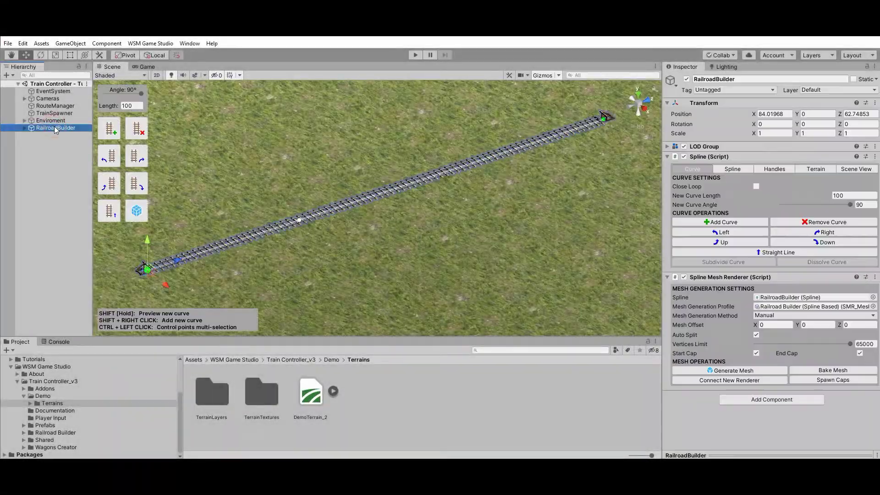
click(812, 170)
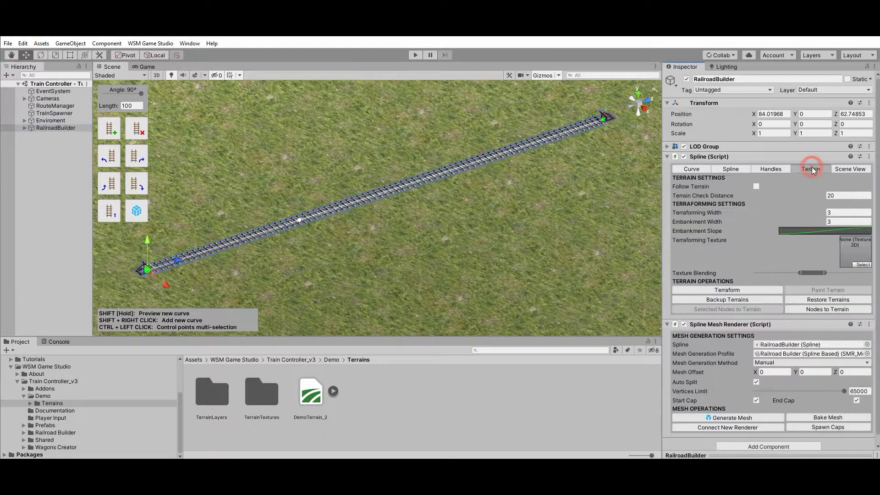
click(727, 300)
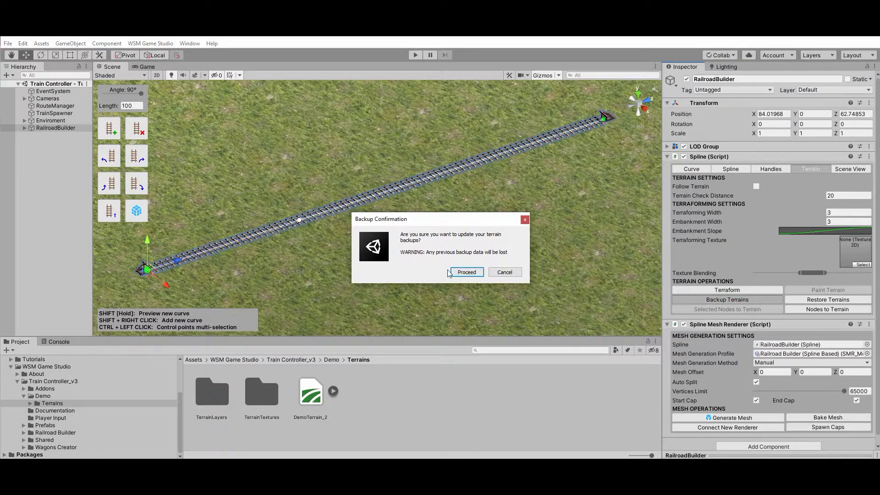
click(466, 272)
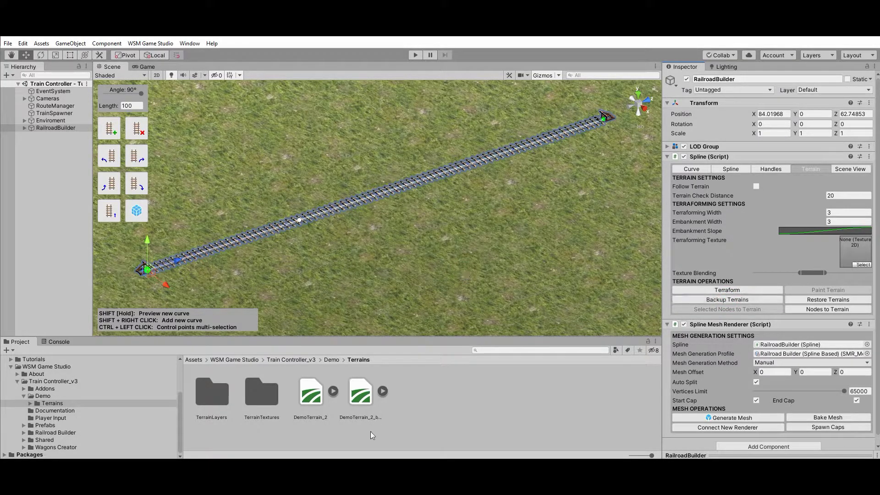
click(361, 394)
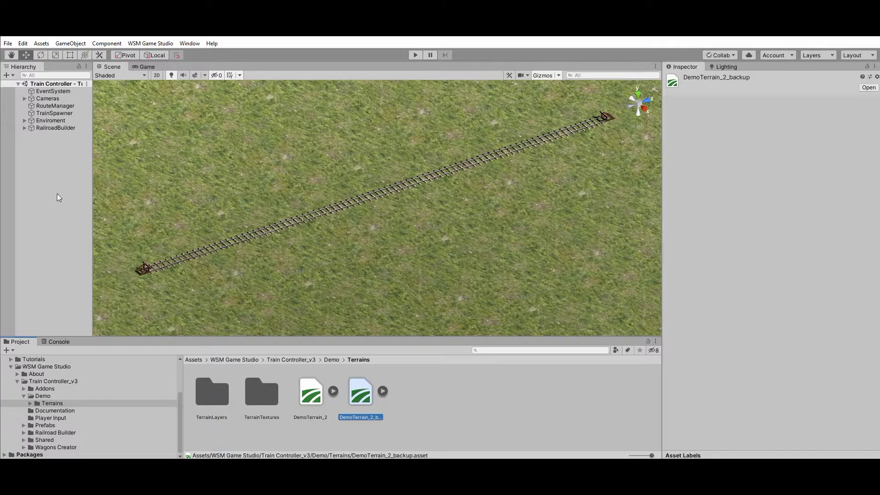
Step: Reselect the RailroadBuilder track and raise it above the terrain by setting its Y position to 1
click(48, 128)
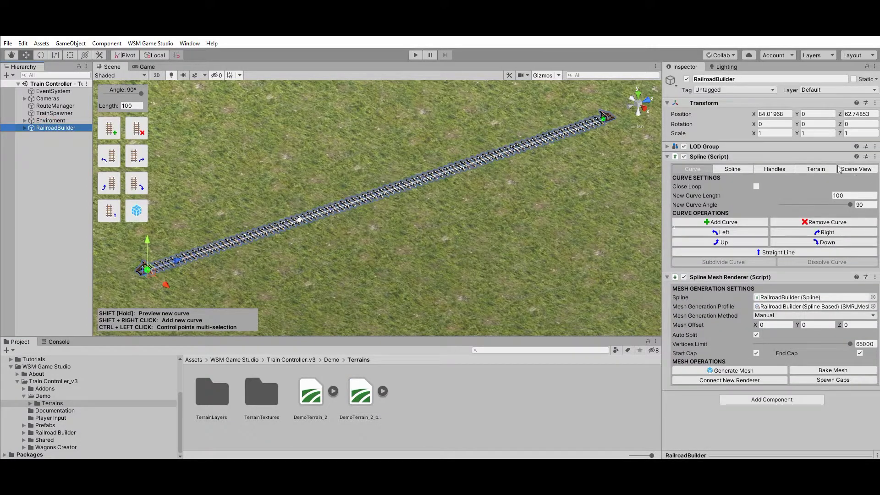
click(816, 169)
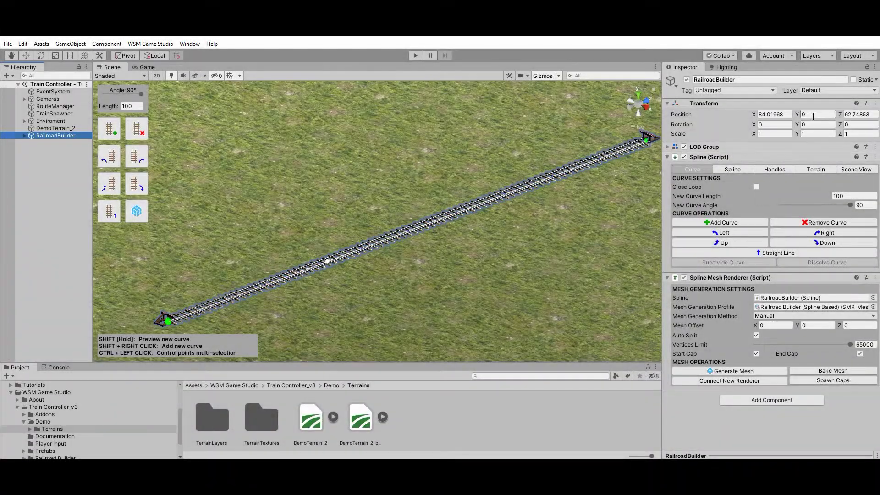
click(813, 115)
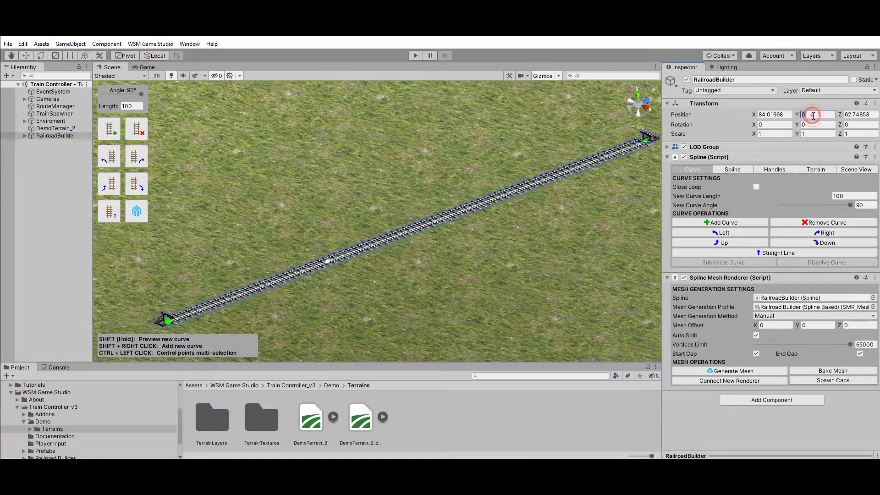
text(1)
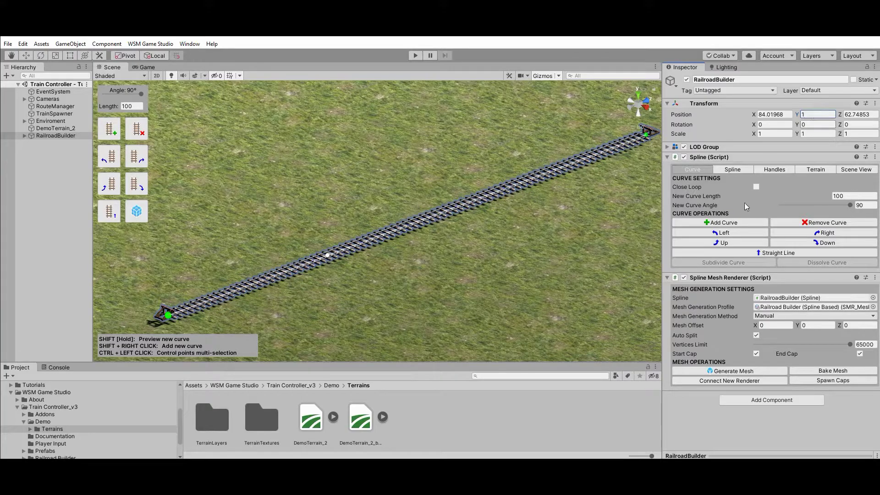
alt+drag(475, 255, 536, 245)
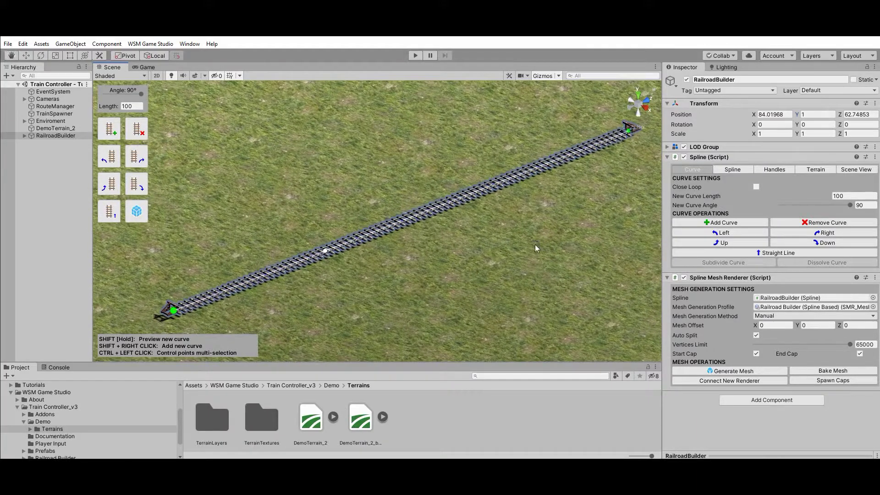
Step: Assign a rock texture as the RailroadBuilder's terraforming texture, searching the project textures for "rocks"
click(820, 171)
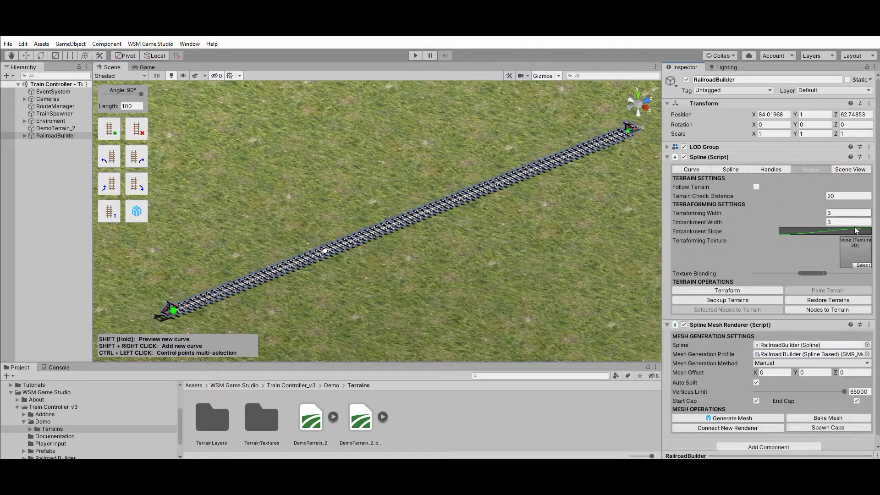
click(863, 266)
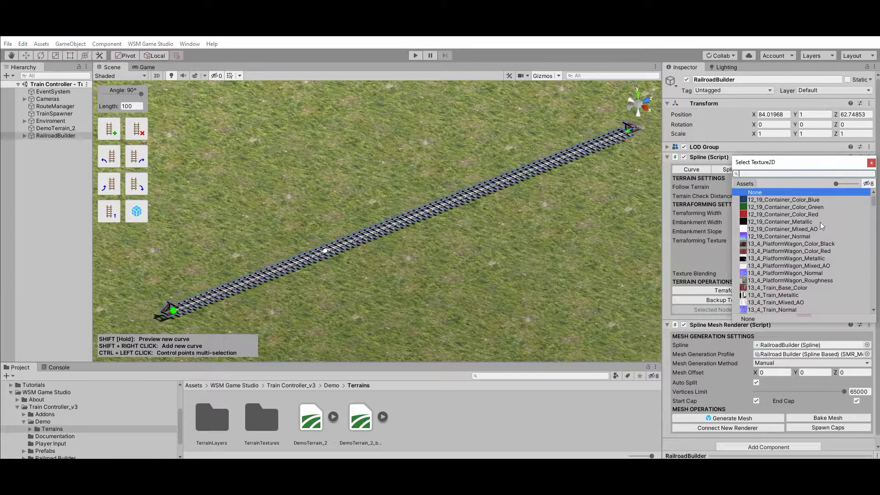
text(rocks)
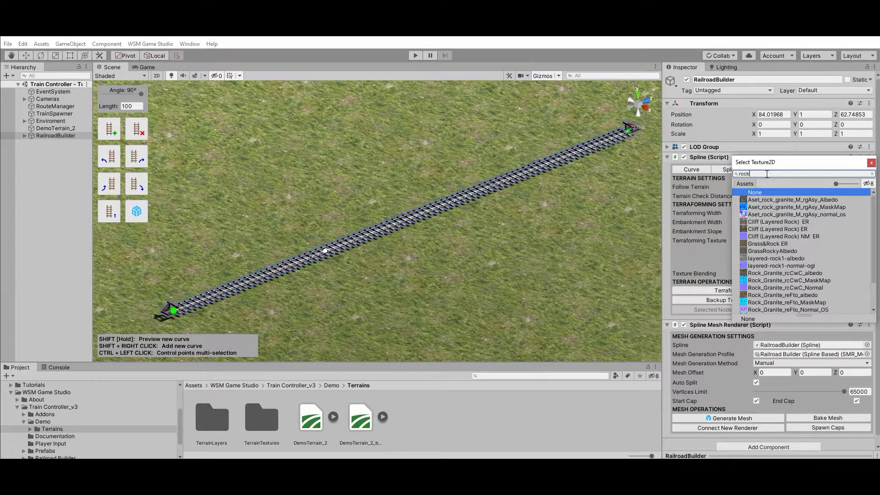
click(780, 200)
click(871, 164)
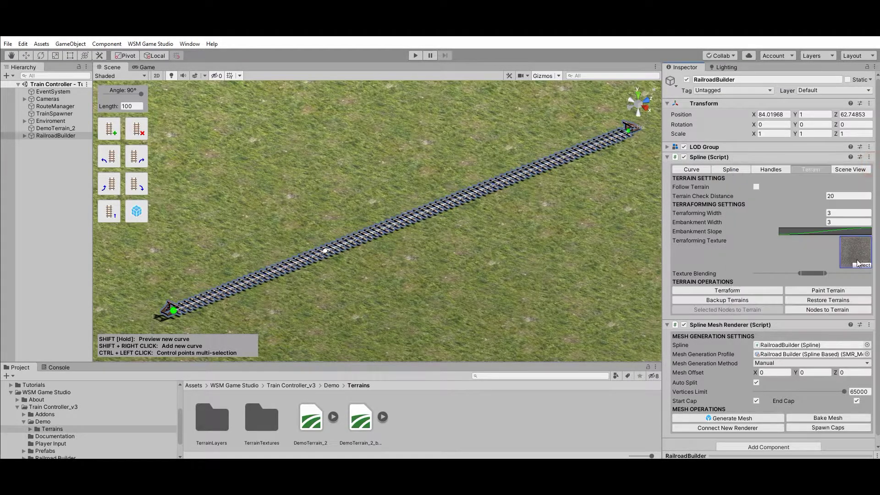
Step: Examine the texture layers of DemoTerrain_2, and return to the RailroadBuilder's terrain settings
click(54, 130)
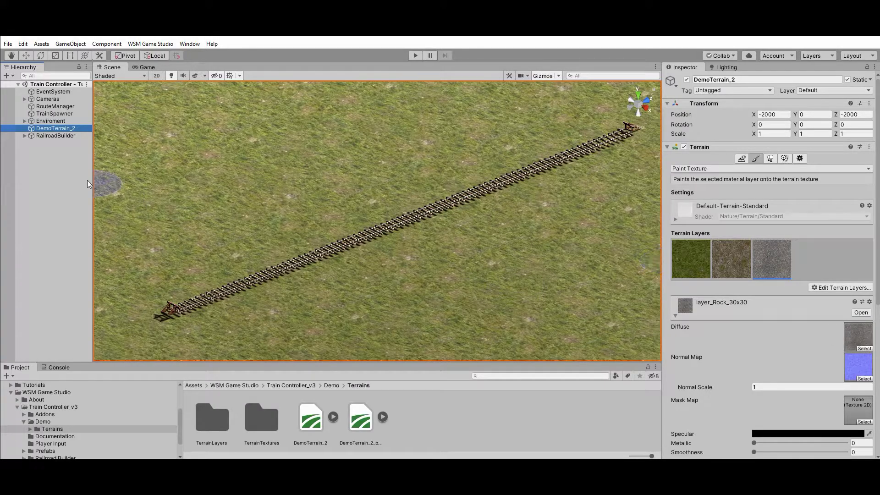
click(56, 136)
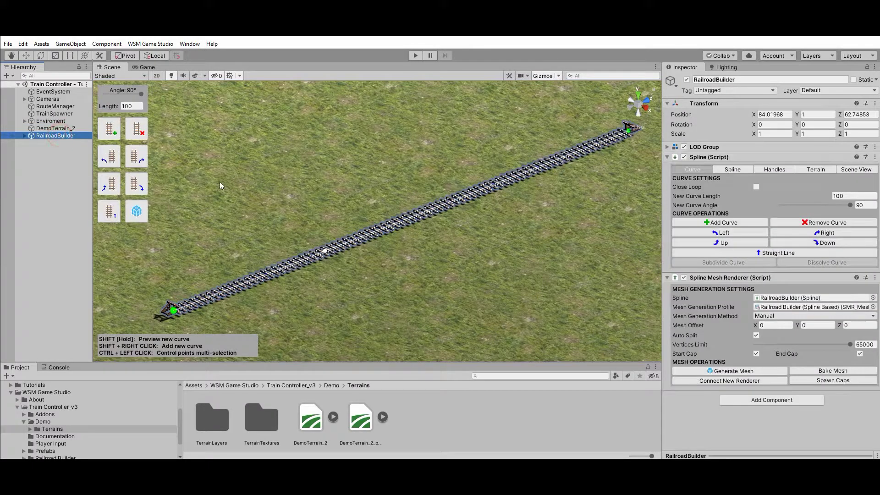
click(817, 170)
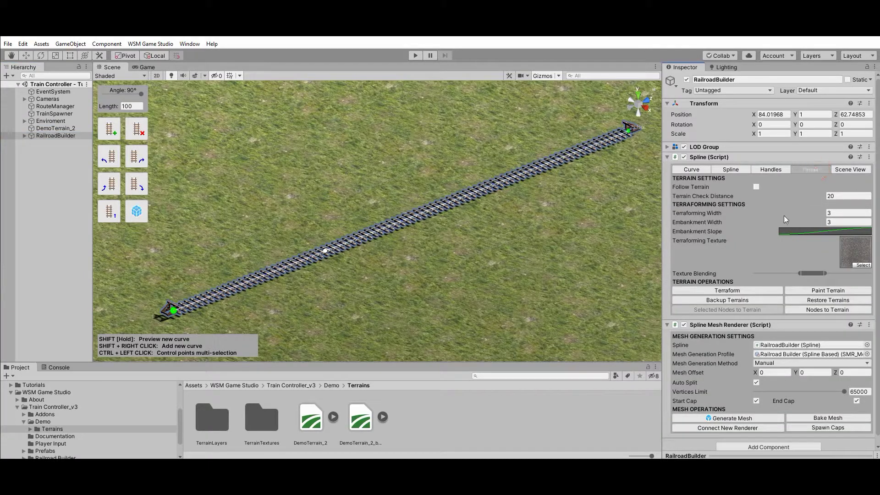
Step: Try the embankment slope curve presets and apply the S-shaped ease-in-out preset to the RailroadBuilder
click(833, 235)
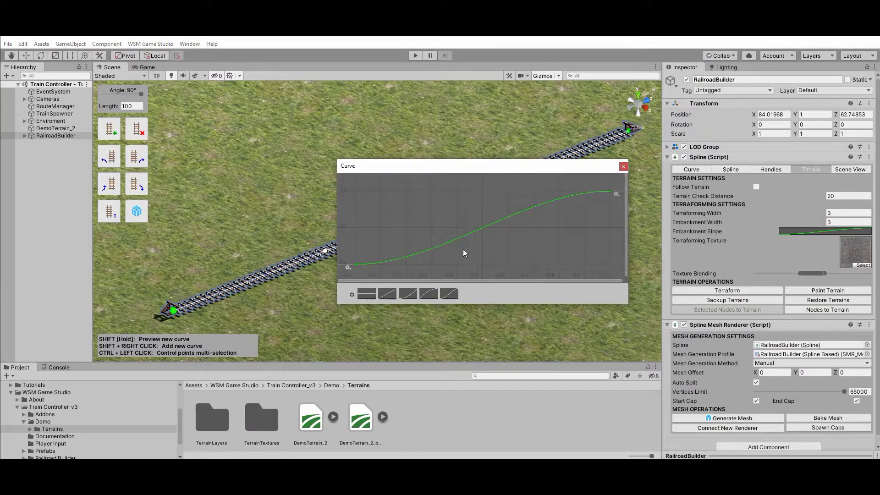
click(432, 298)
click(407, 295)
click(393, 296)
click(450, 294)
click(623, 167)
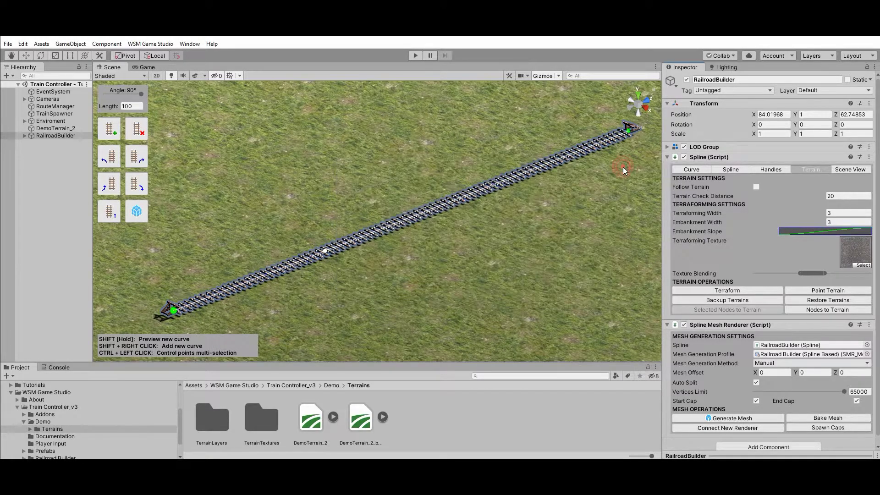
Step: Terraform the terrain along the RailroadBuilder track, proceeding past the backup confirmation, and inspect the embankment at the track's end
click(731, 292)
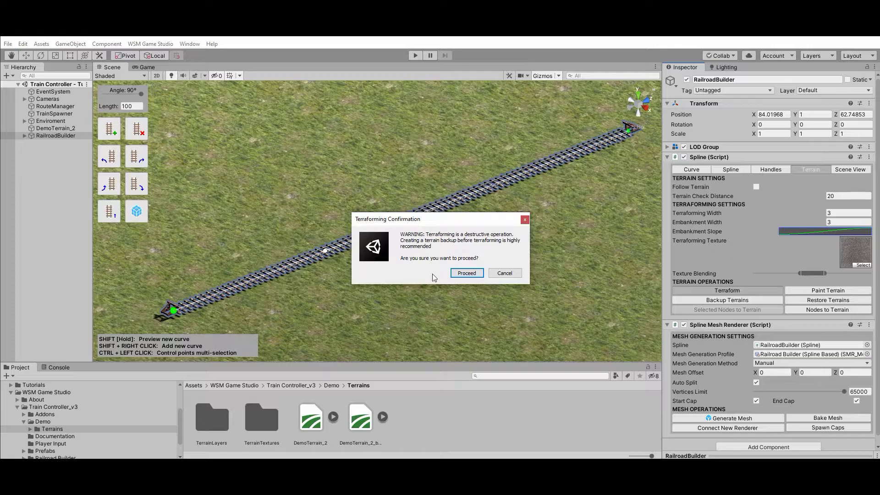
click(473, 273)
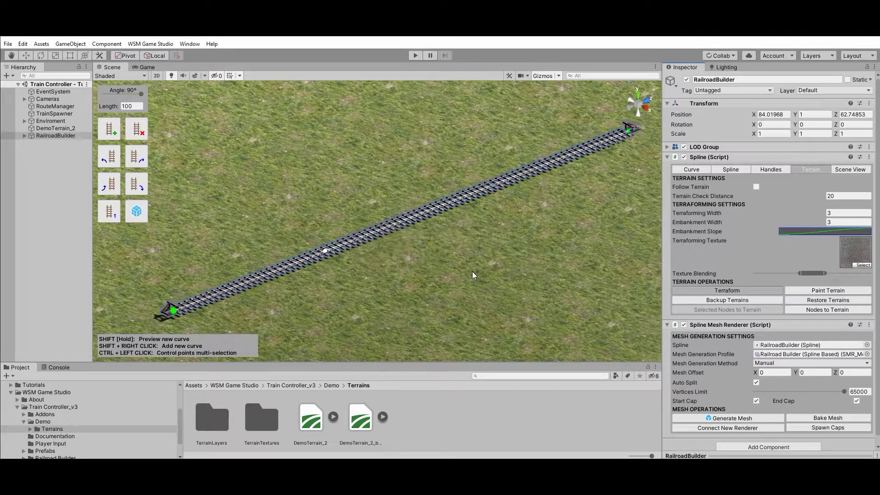
scroll(473, 273, up, 5)
alt+drag(473, 274, 311, 260)
middle_drag(310, 260, 336, 231)
scroll(337, 231, down, 2)
alt+drag(337, 230, 205, 247)
key(f)
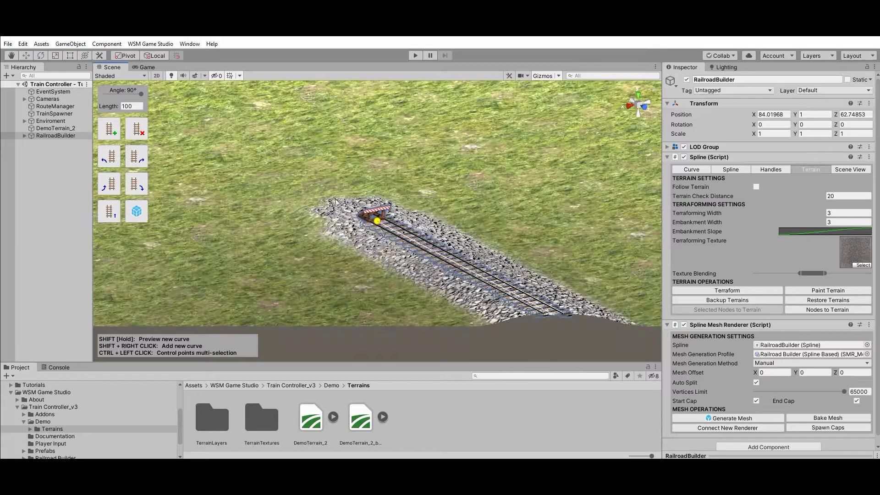
alt+drag(394, 256, 509, 253)
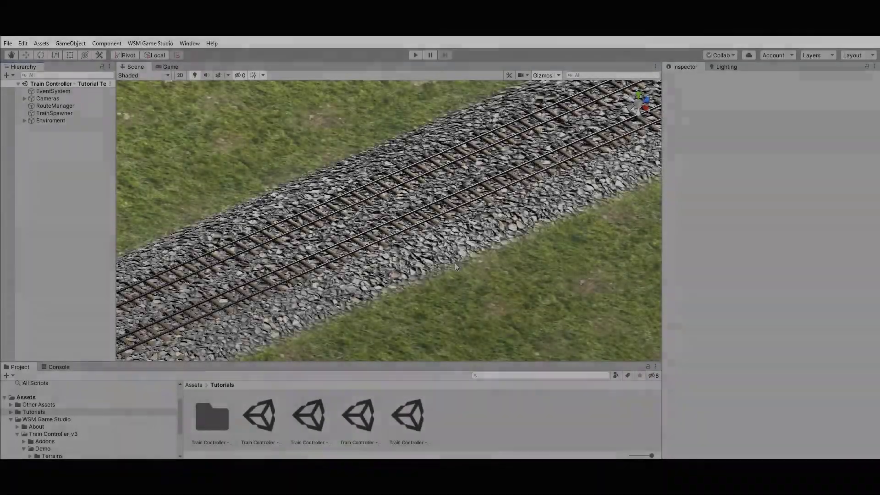
Step: Examine the whole double-track loop and the baked segments LongRailroad_ACW_1 through LongRailroad_CW_7 that make it up
scroll(455, 265, down, 10)
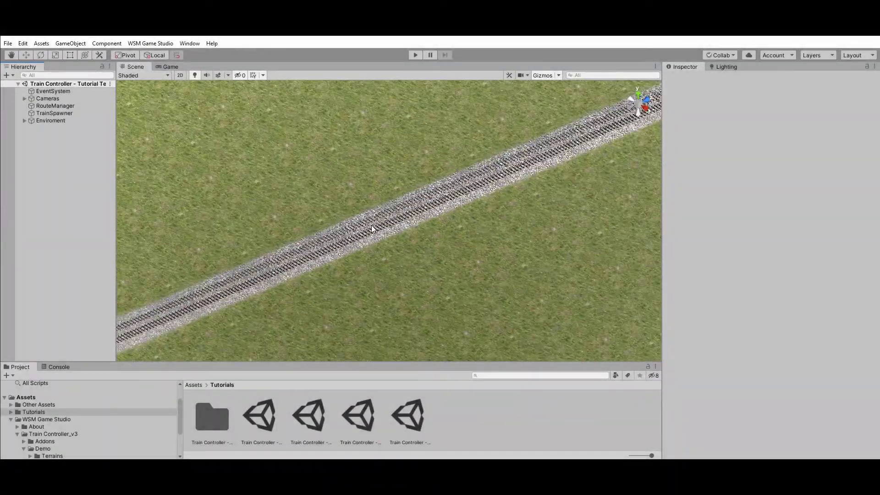
scroll(372, 228, down, 10)
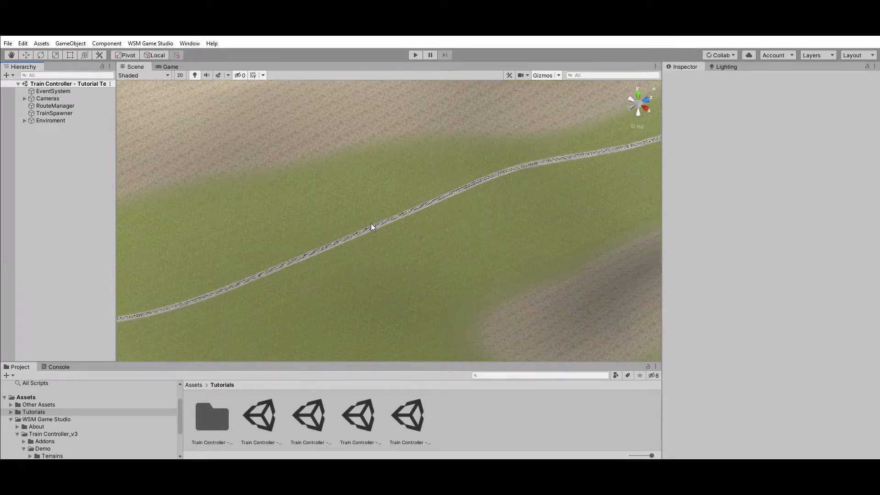
scroll(372, 227, down, 10)
middle_drag(410, 206, 374, 253)
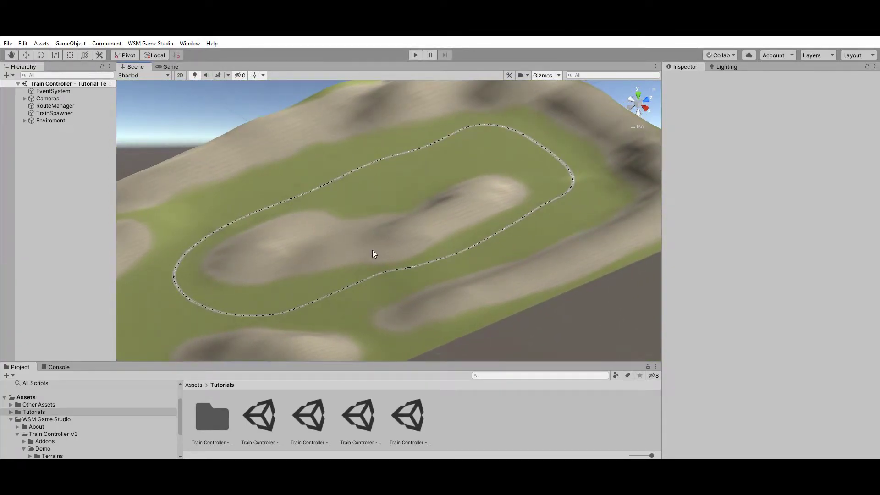
click(25, 120)
click(31, 142)
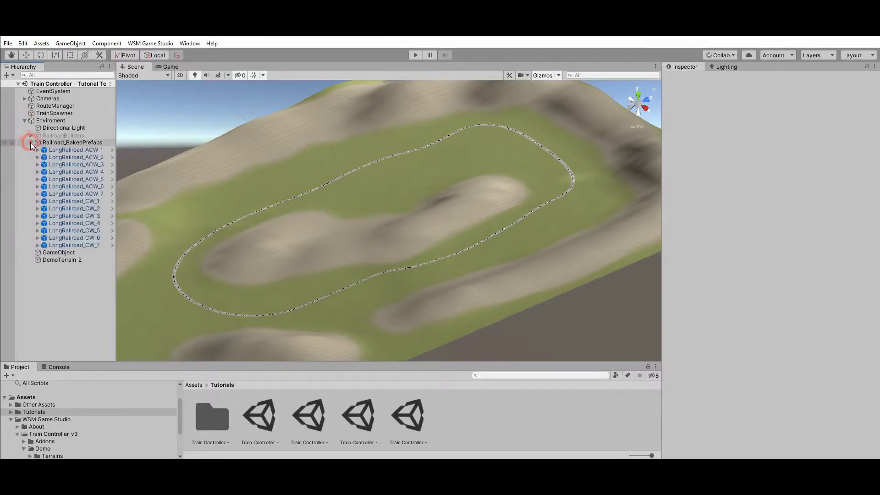
click(74, 150)
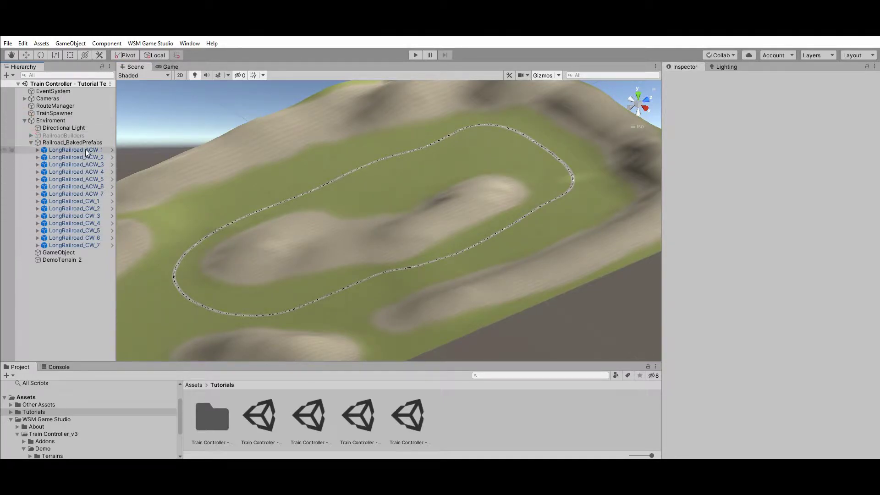
shift+click(86, 194)
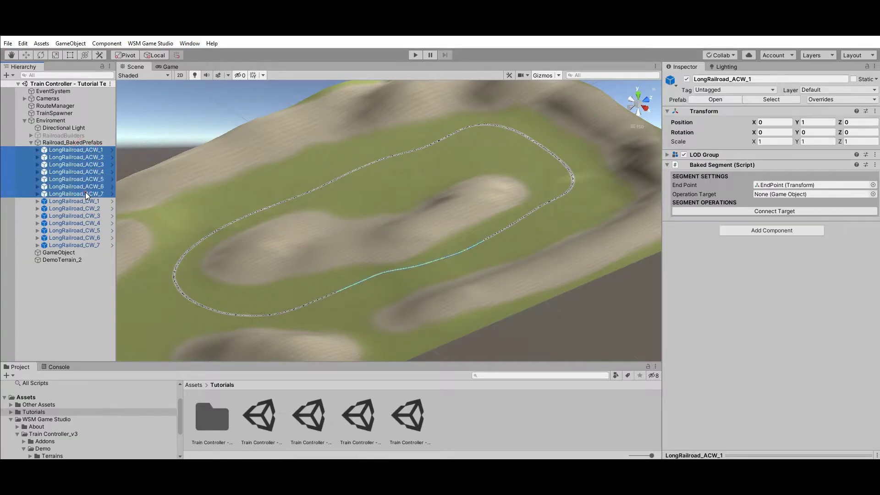
shift+click(86, 246)
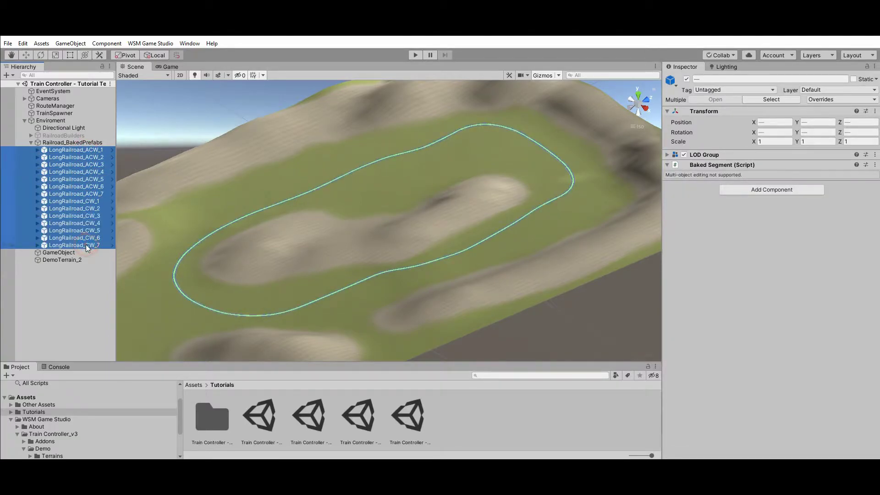
Step: Display the scene in Wireframe mode and examine the baked segments by extending the selection from LongRailroad_ACW_1
click(80, 152)
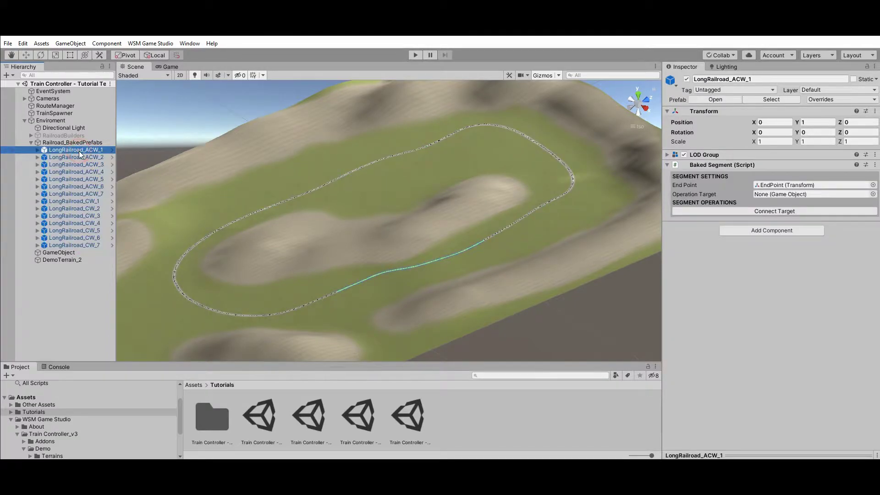
click(146, 76)
click(140, 99)
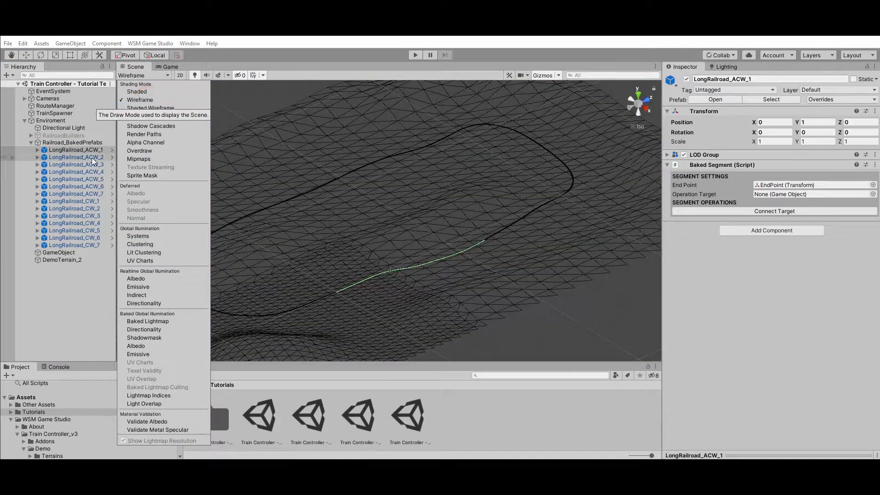
click(86, 156)
key(shift+Down)
key(shift+Down)
key(shift+Down)
key(shift+Down)
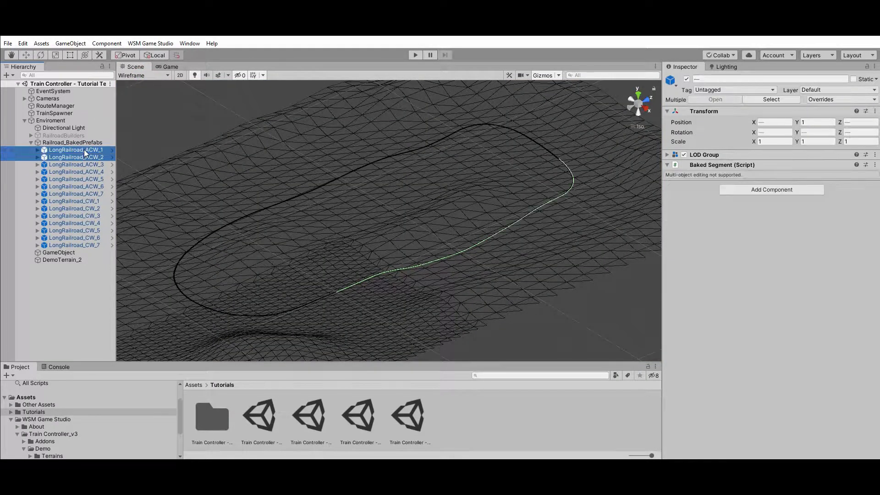
key(shift+Down)
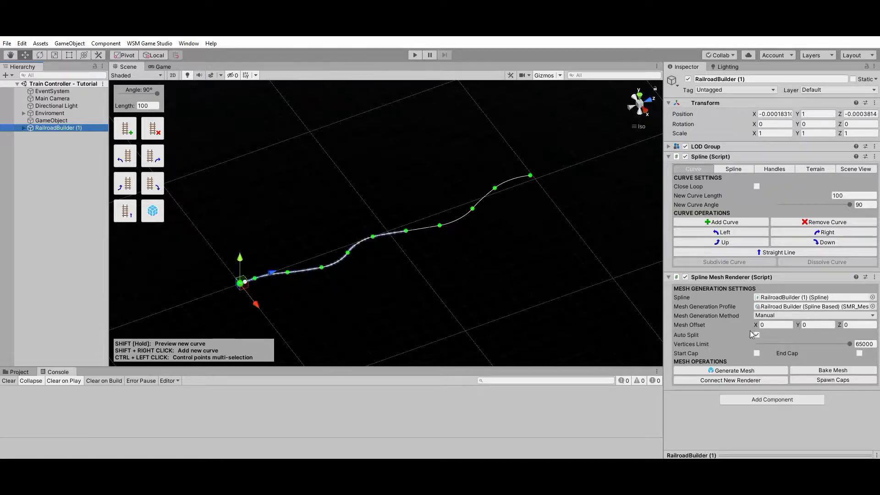
Step: Generate the mesh of RailroadBuilder (1) and read the first warning in the console
click(153, 211)
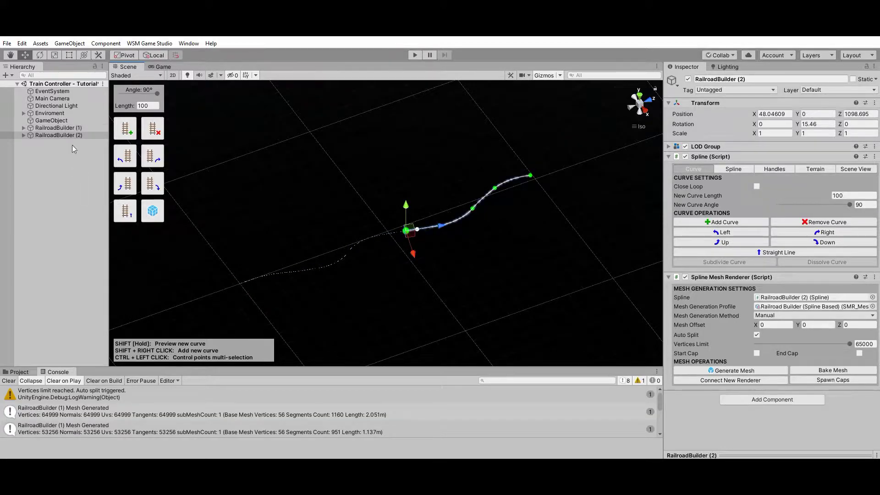
click(128, 397)
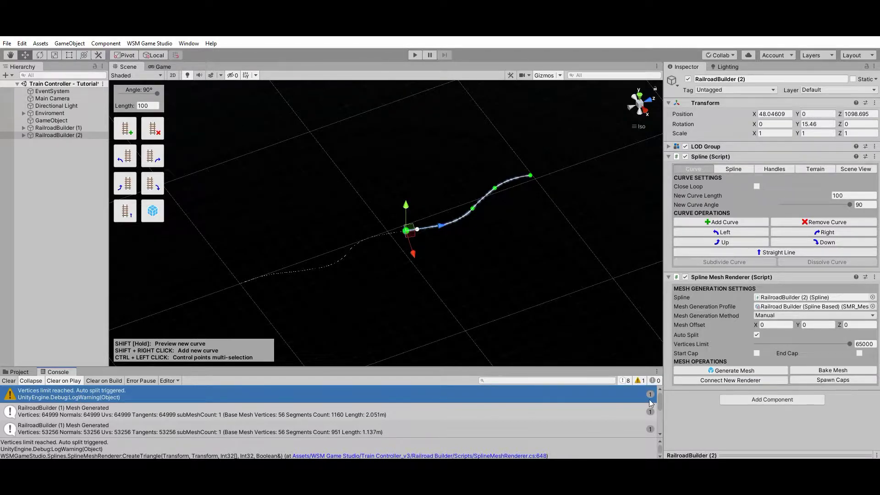
click(757, 336)
click(730, 168)
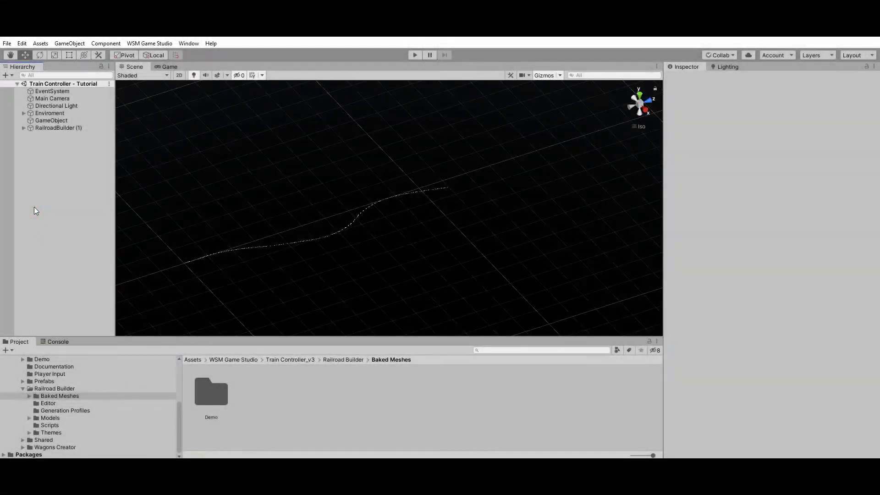
Step: Select RailroadBuilder (1) and look at the Mesh Baker utility's settings, closing it without baking
click(59, 128)
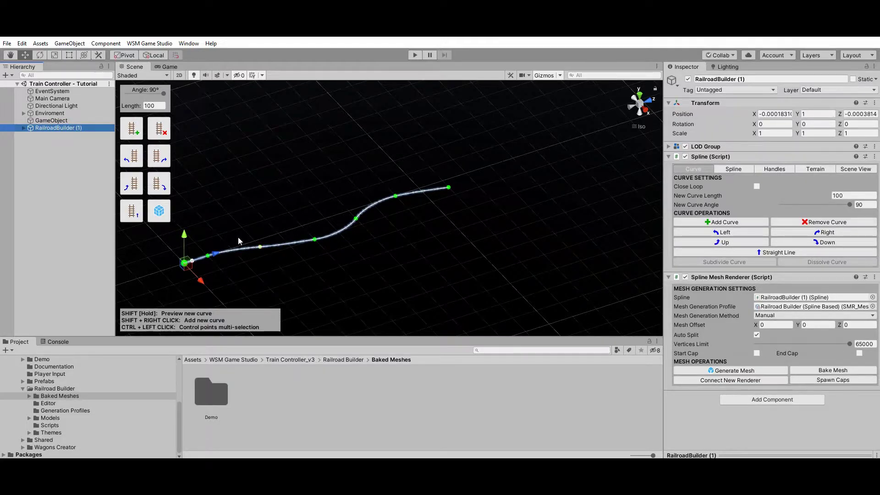
click(147, 44)
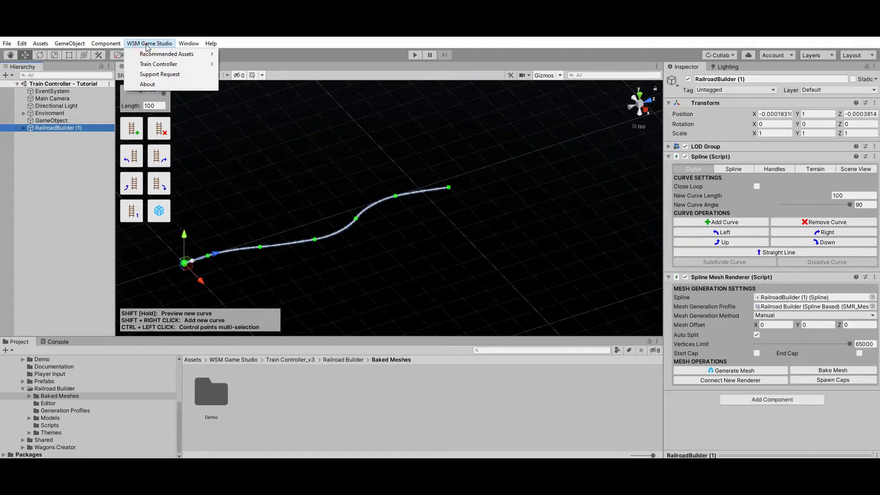
mouse_move(178, 64)
mouse_move(263, 75)
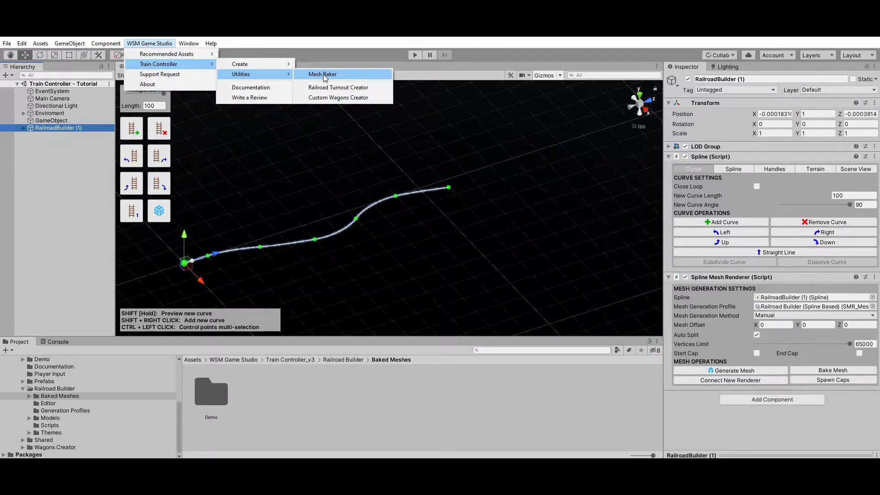
click(324, 75)
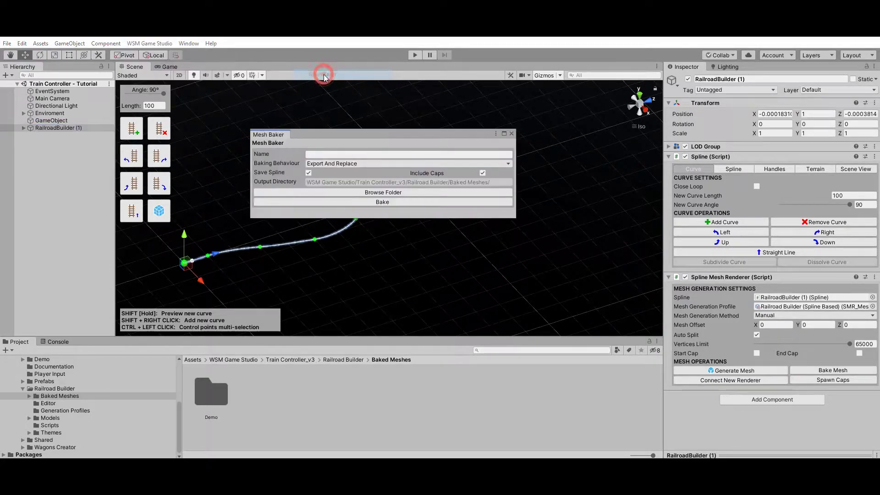
click(512, 134)
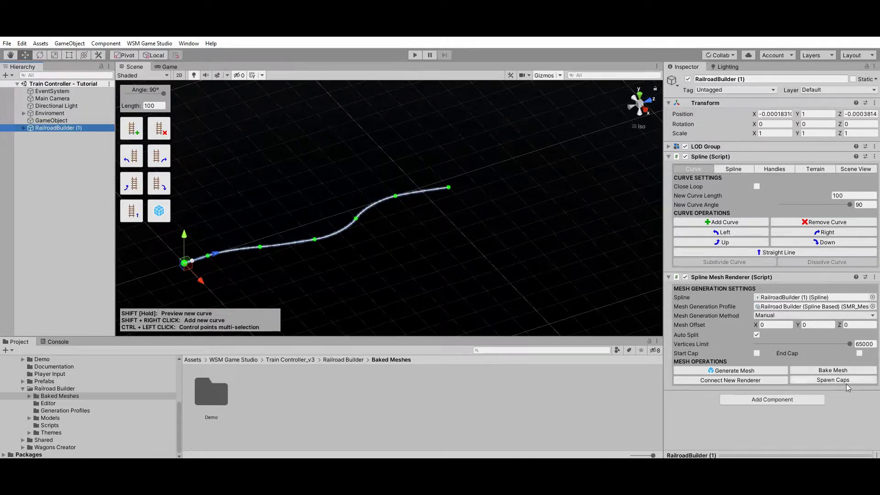
Step: Bake RailroadBuilder (1) as "Sample Railroad" with the Export And Replace behaviour, and select the resulting object
click(830, 371)
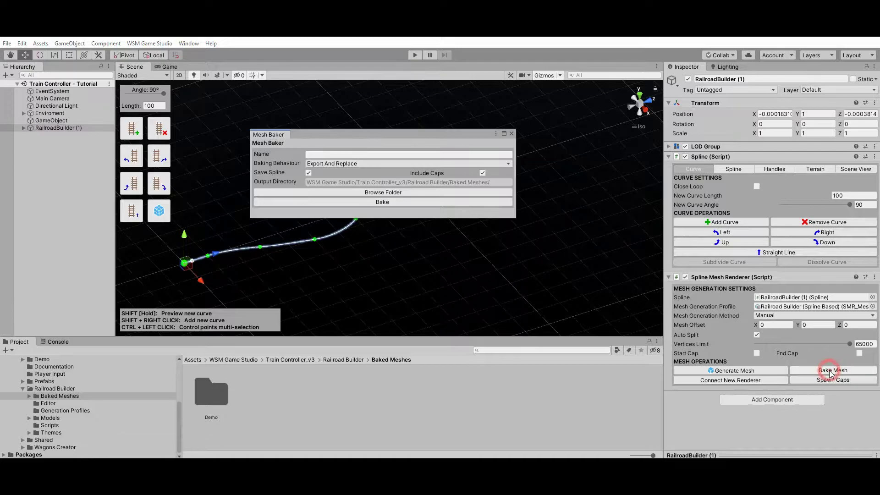
click(339, 154)
text(Sample Railroad)
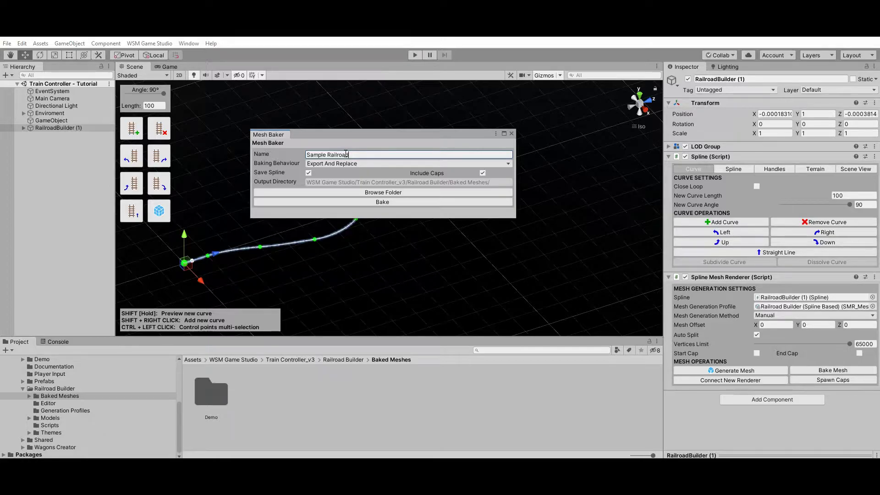
click(384, 201)
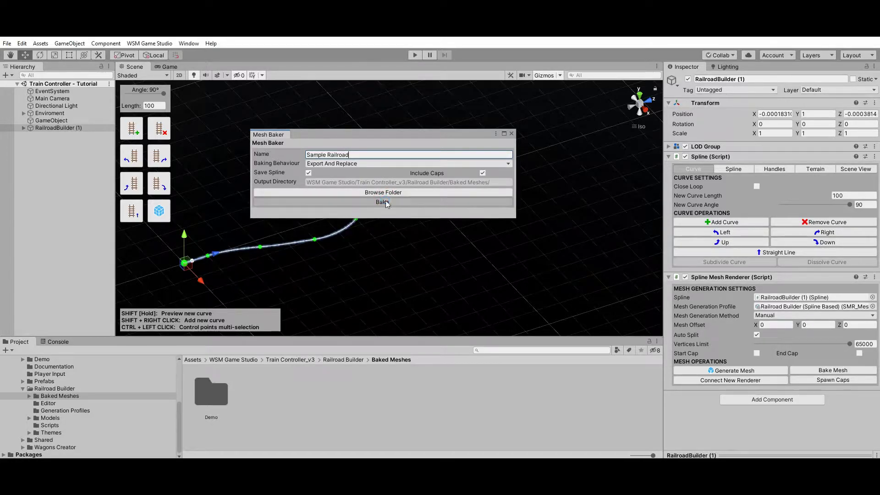
click(63, 136)
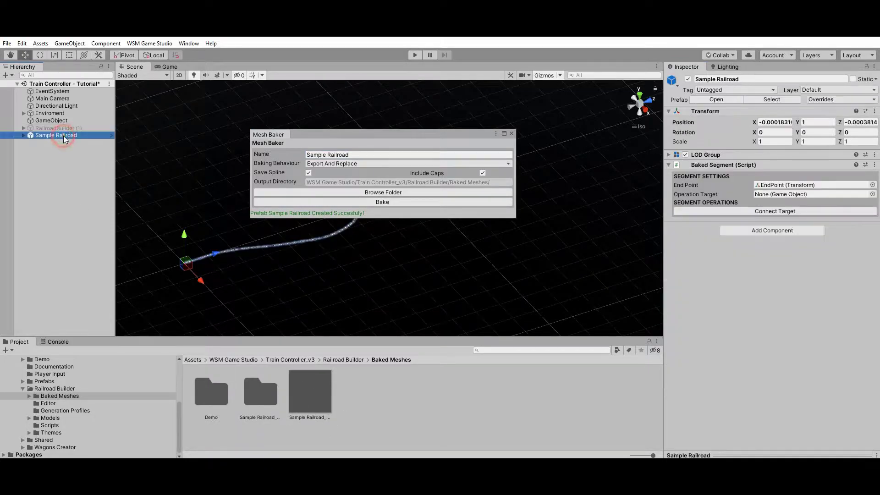
Step: Review the Mesh Baker's baking behaviour and Save Spline options, and expand Sample Railroad in the hierarchy
drag(352, 136, 379, 96)
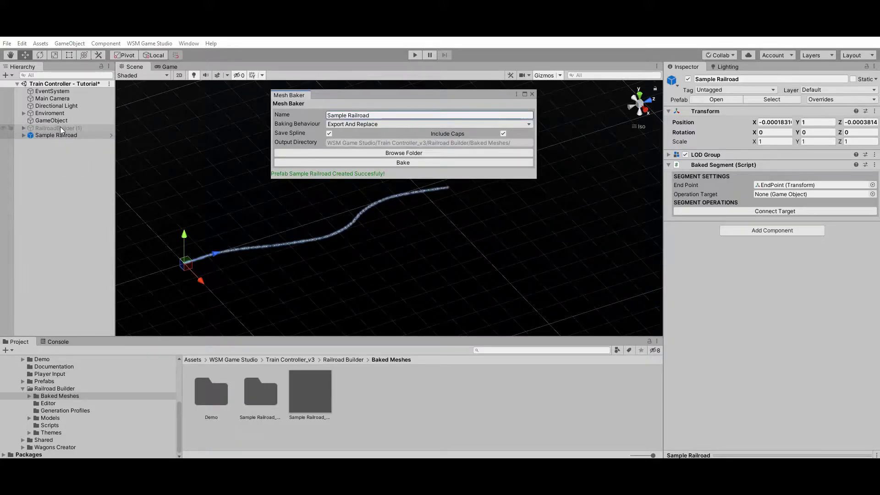
click(383, 125)
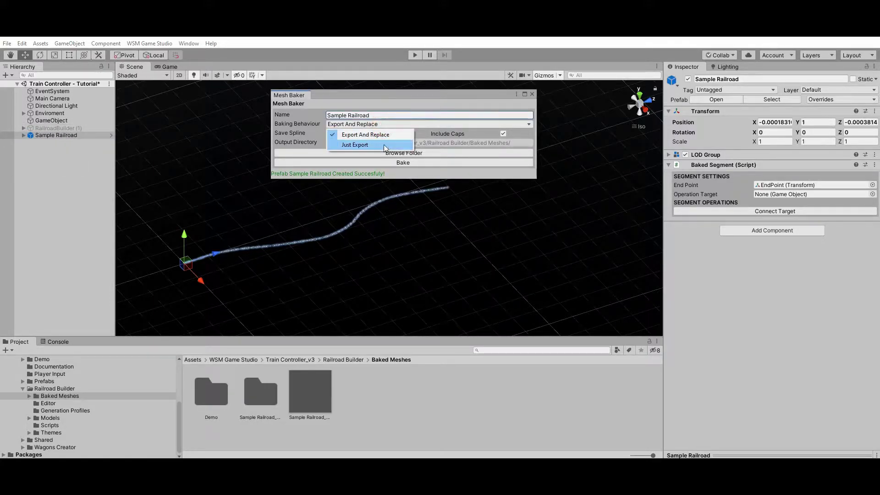
click(373, 135)
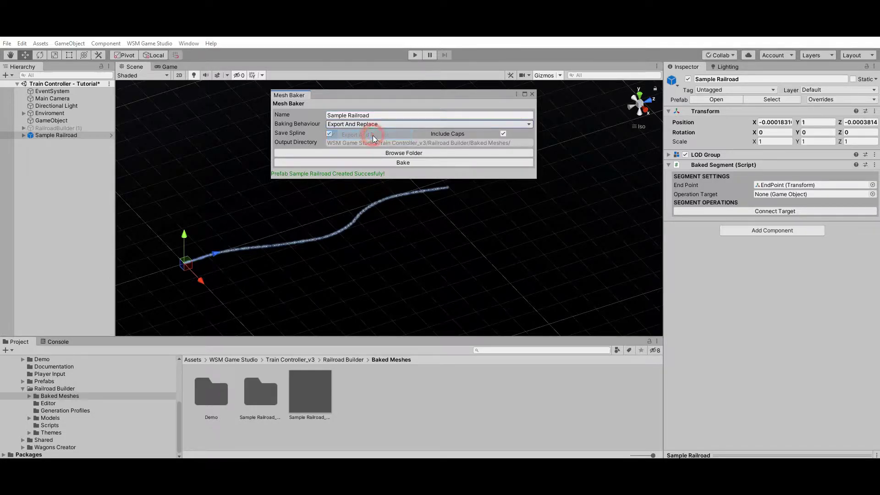
click(329, 134)
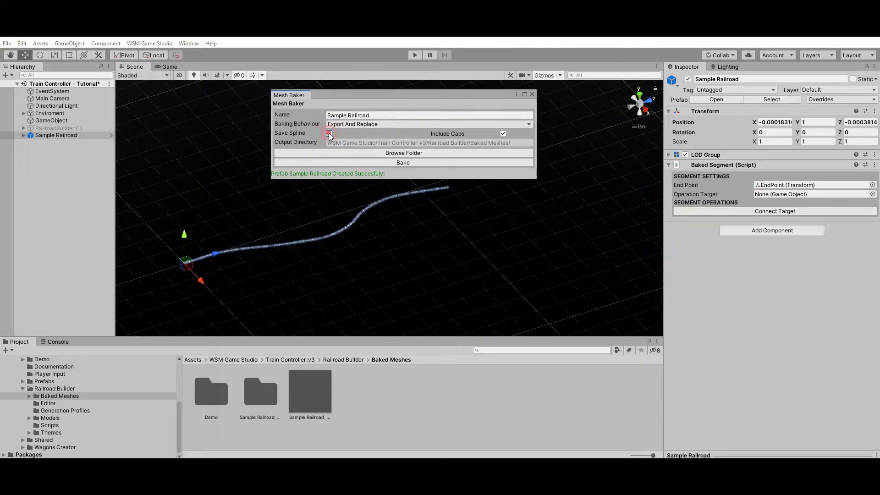
click(24, 135)
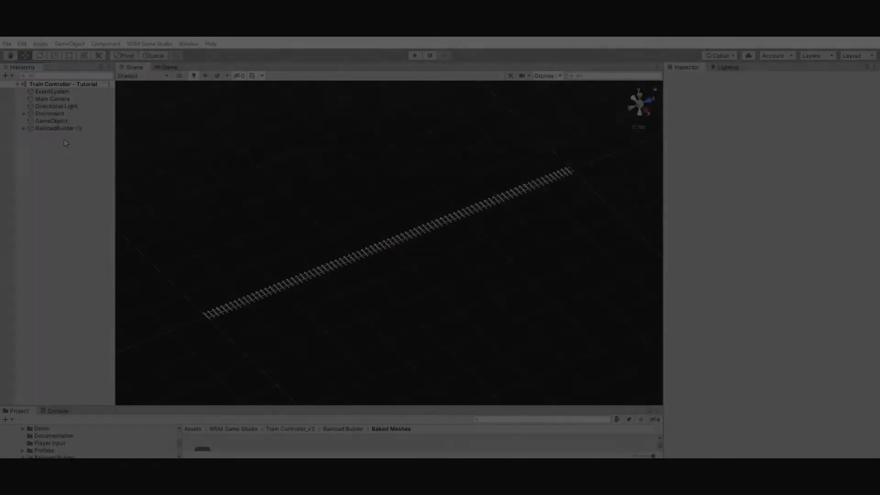
Step: Extend the RailroadBuilder (1) spline into an oval circuit using straight curves of length 100 and 90-degree left turns
click(56, 130)
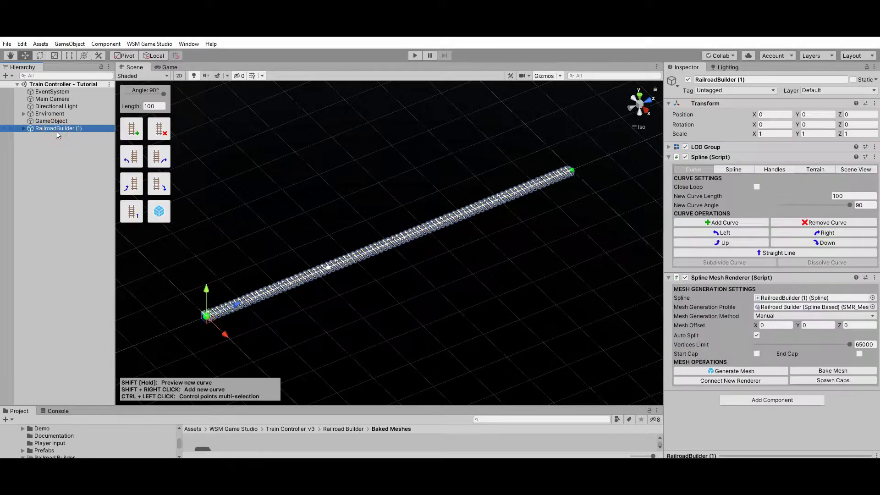
scroll(392, 248, down, 10)
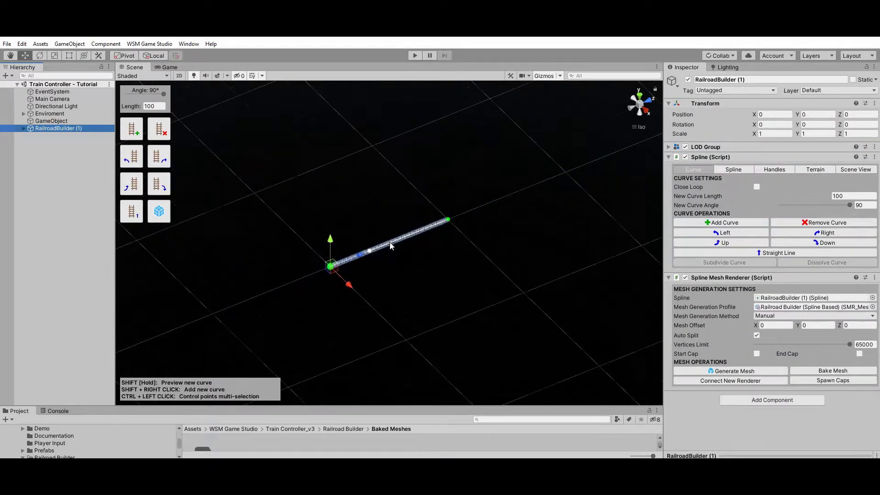
scroll(391, 246, down, 3)
middle_drag(391, 246, 450, 309)
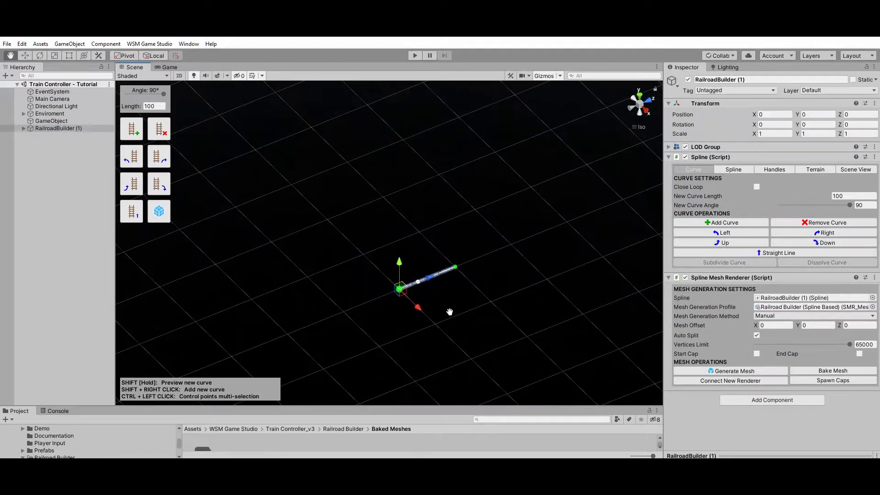
click(138, 134)
click(135, 160)
click(136, 133)
click(135, 160)
click(134, 132)
click(133, 133)
click(133, 133)
click(133, 134)
click(135, 159)
click(133, 134)
click(133, 159)
click(133, 132)
click(134, 133)
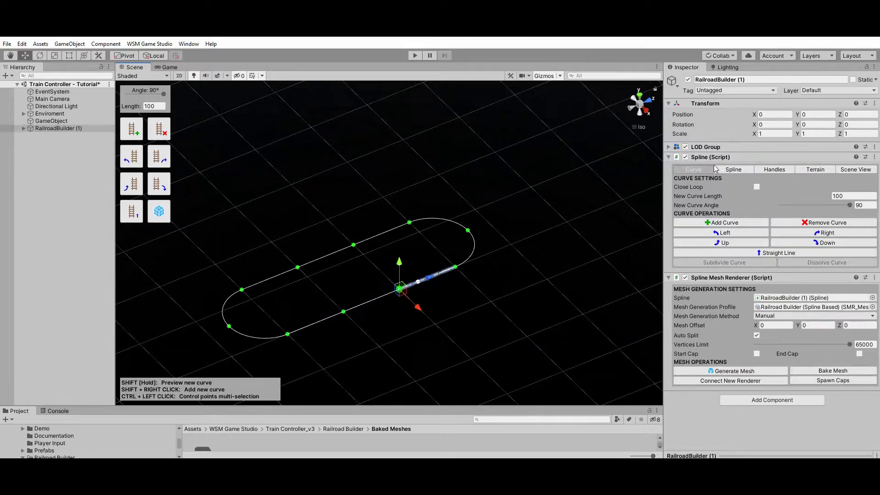
Step: Enable Close Loop on the oval spline of RailroadBuilder (1) and generate its railroad mesh
click(757, 188)
click(159, 215)
scroll(368, 342, up, 3)
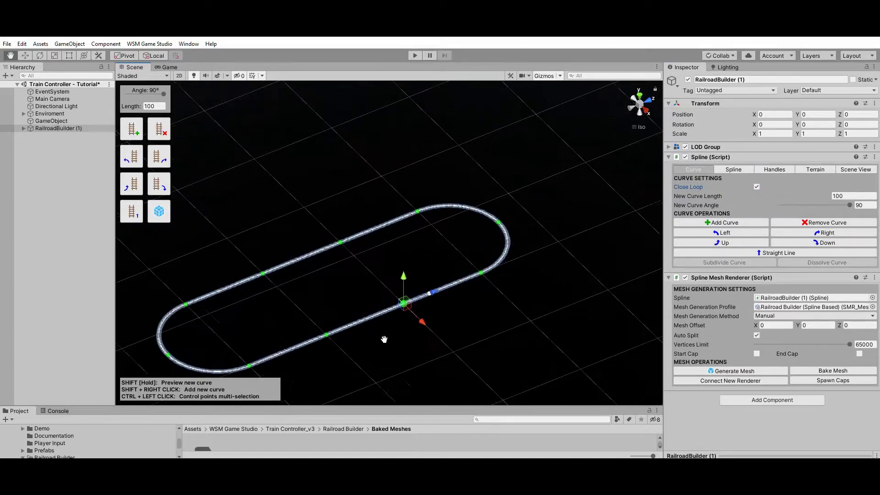
Step: Create a parallel spline from RailroadBuilder (1) using the parallel direction X 5, Y 0, and view both tracks
key(f)
alt+drag(532, 290, 333, 255)
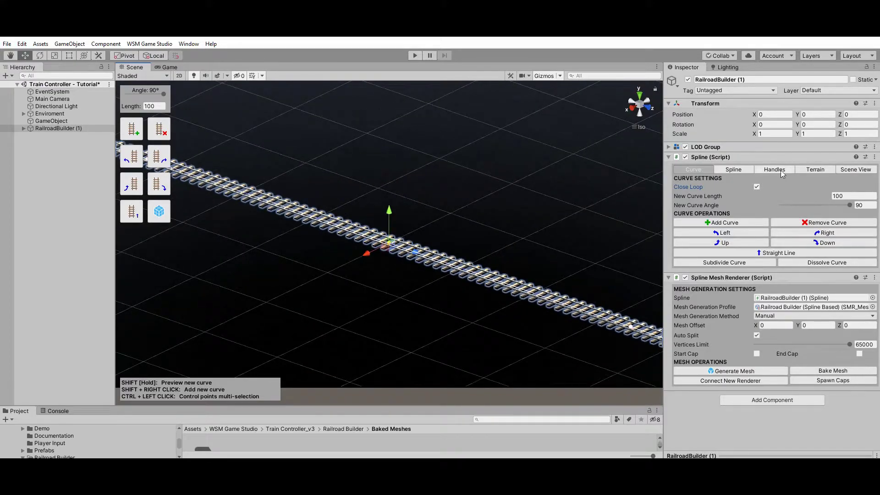
click(744, 172)
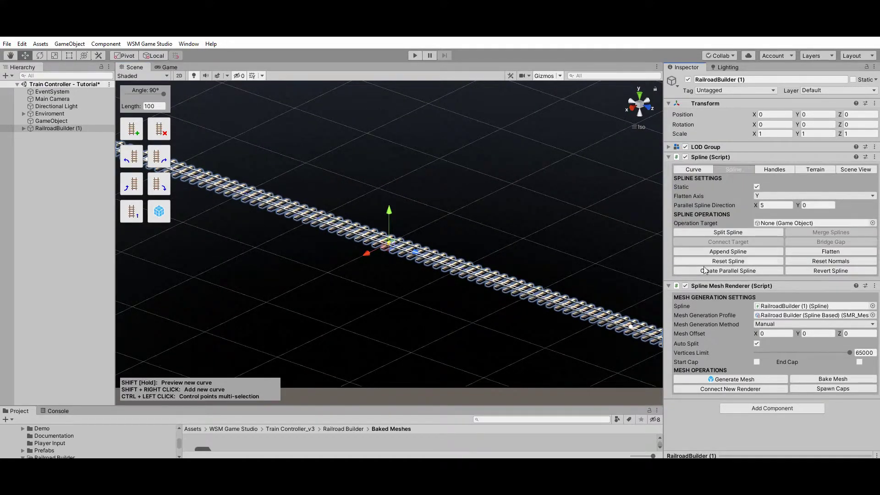
click(737, 271)
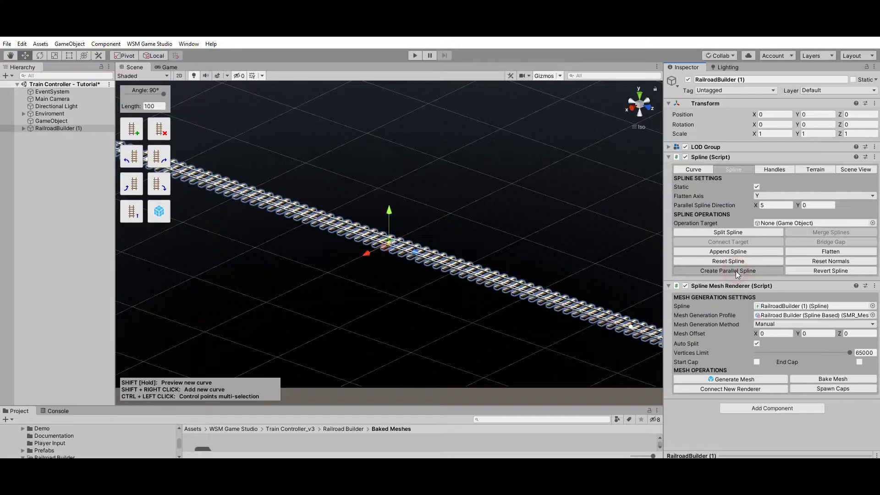
scroll(388, 241, down, 10)
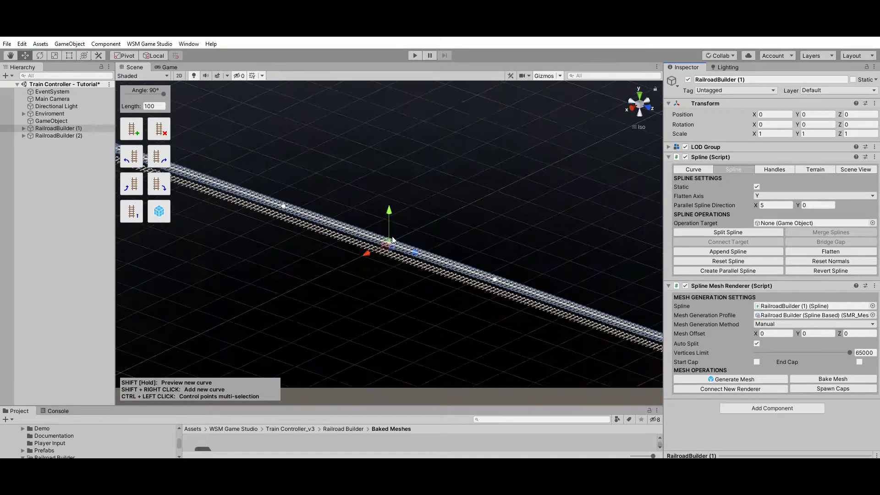
scroll(482, 238, down, 2)
scroll(482, 222, up, 6)
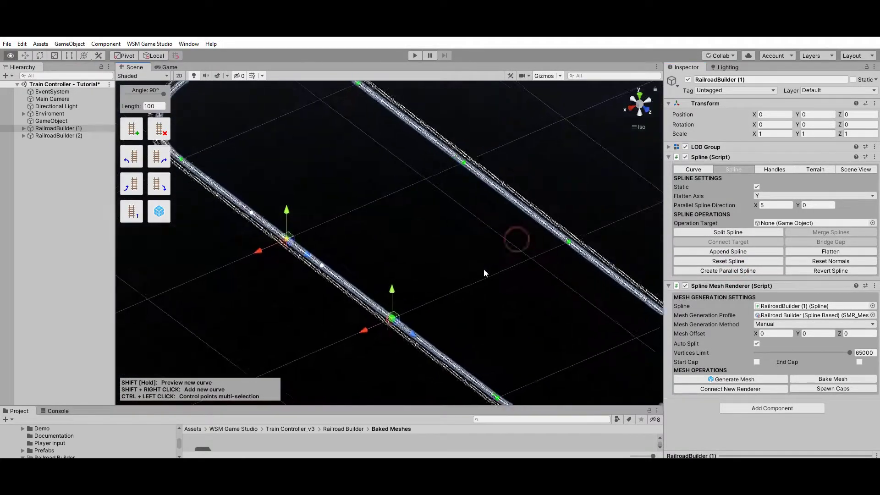
scroll(494, 266, down, 8)
alt+drag(476, 259, 649, 226)
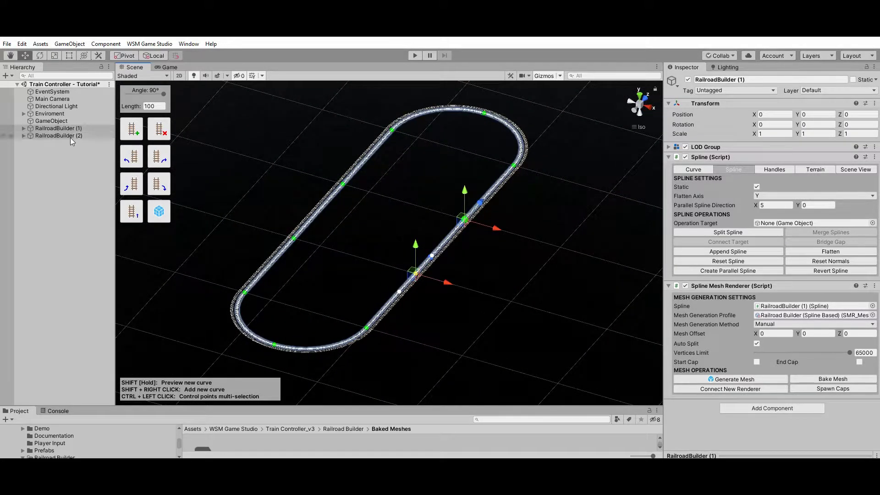
Step: Compare the two parallel railroads by selecting RailroadBuilder (2) and RailroadBuilder (1) in turn
click(70, 136)
click(64, 129)
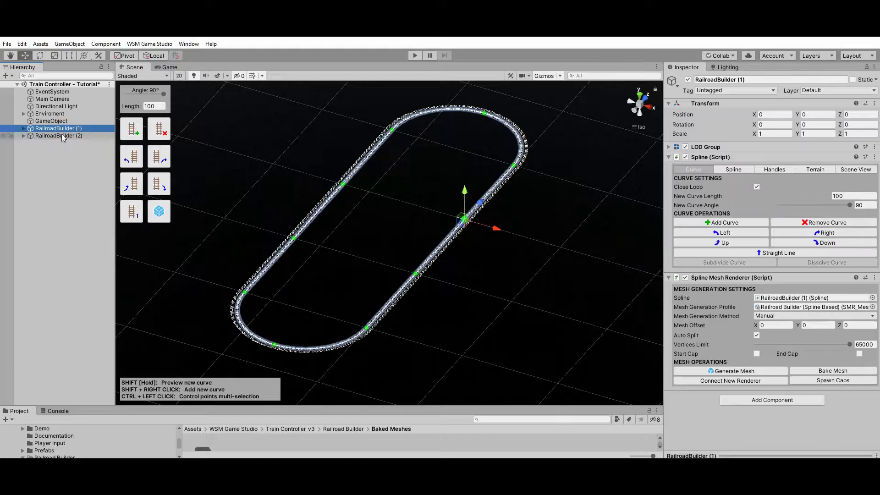
click(64, 134)
click(64, 128)
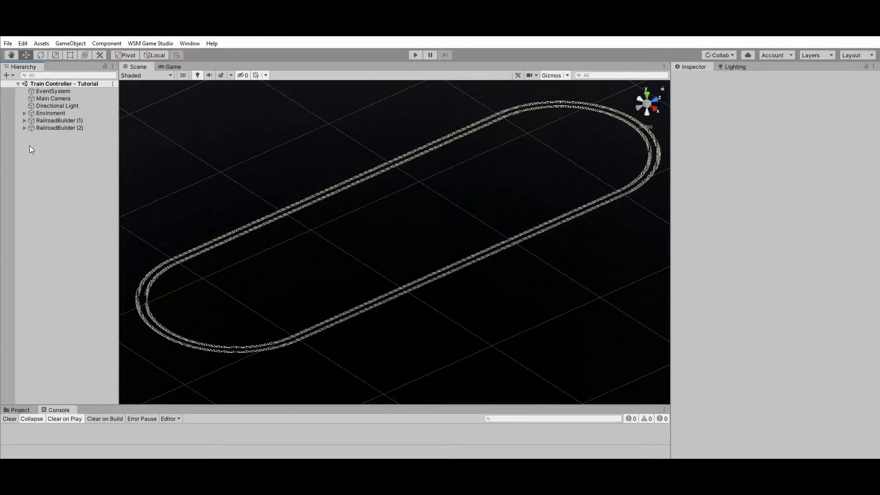
Step: Add a WSM Game Studio Train Spawner and a Route Manager to the scene
right_click(30, 145)
mouse_move(72, 311)
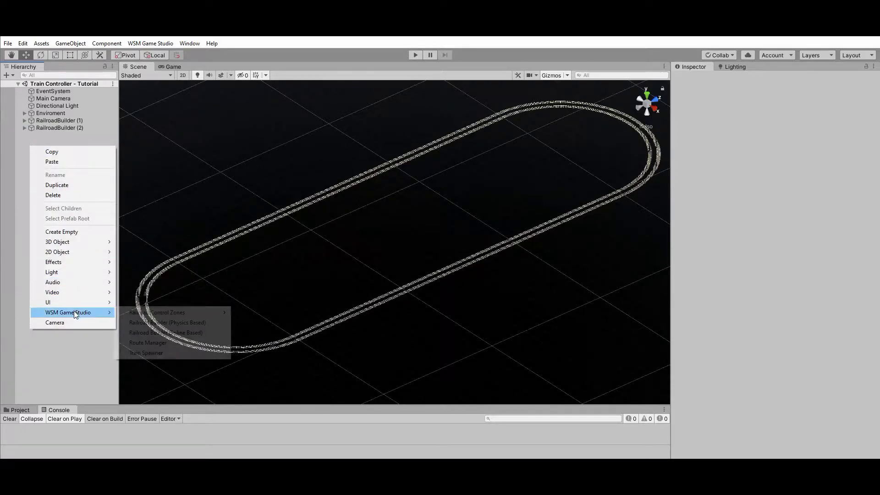
click(158, 353)
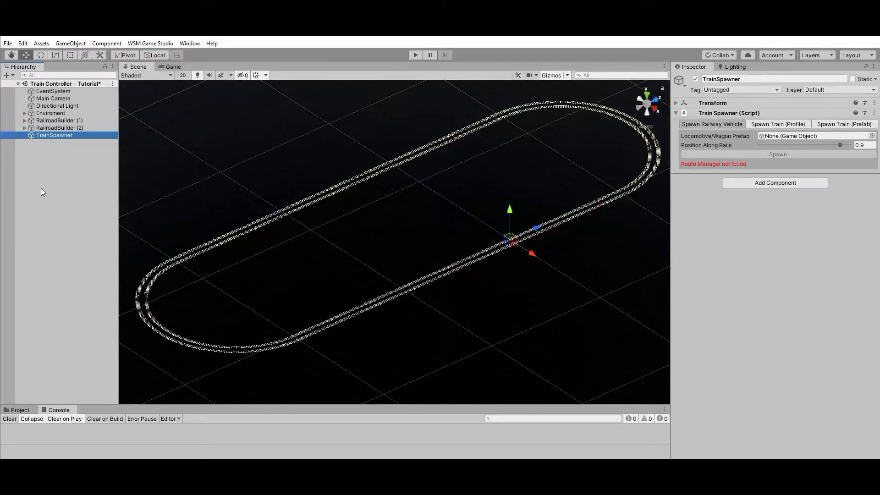
click(32, 171)
right_click(30, 150)
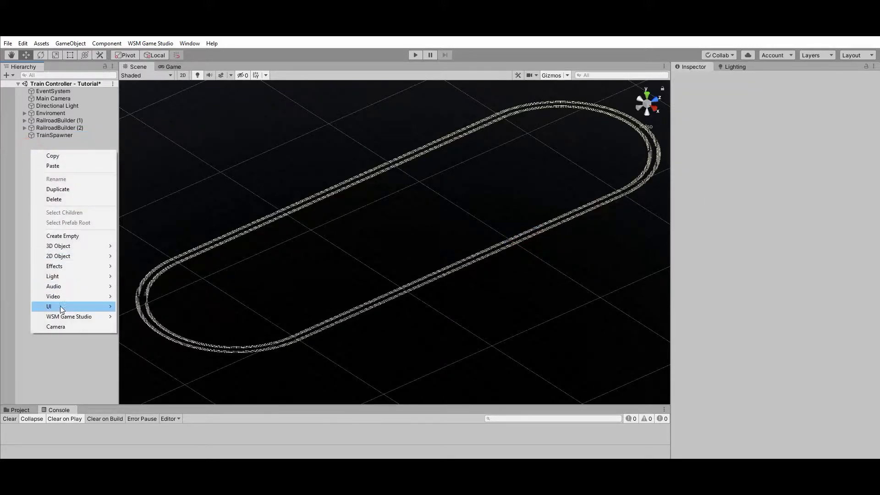
mouse_move(74, 317)
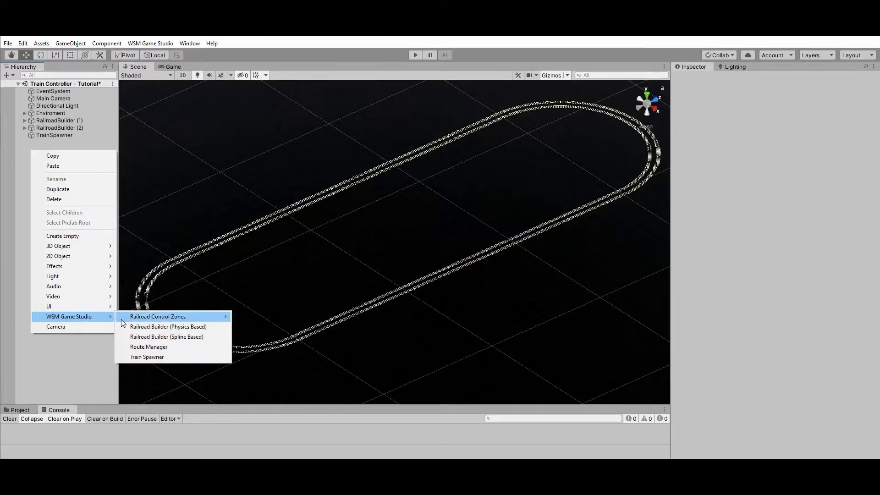
click(153, 347)
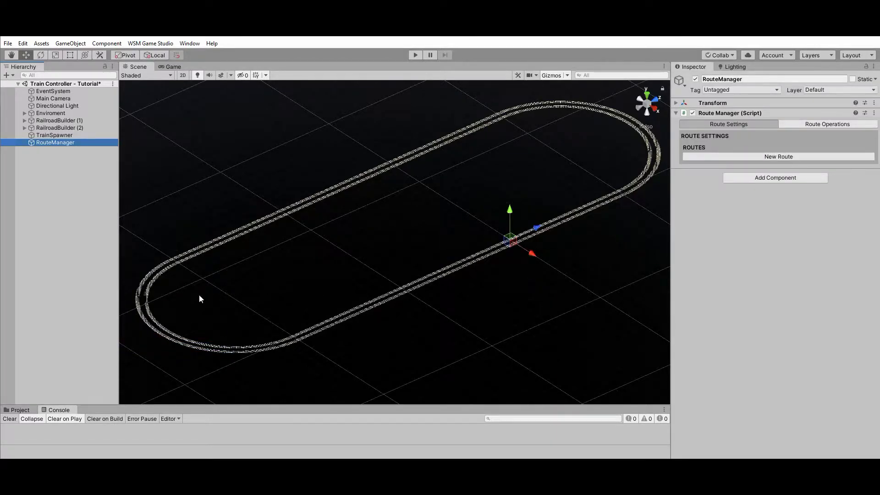
Step: Create two routes in the Route Manager and assign the RailroadBuilder (1) spline to Route 1
click(795, 155)
click(790, 166)
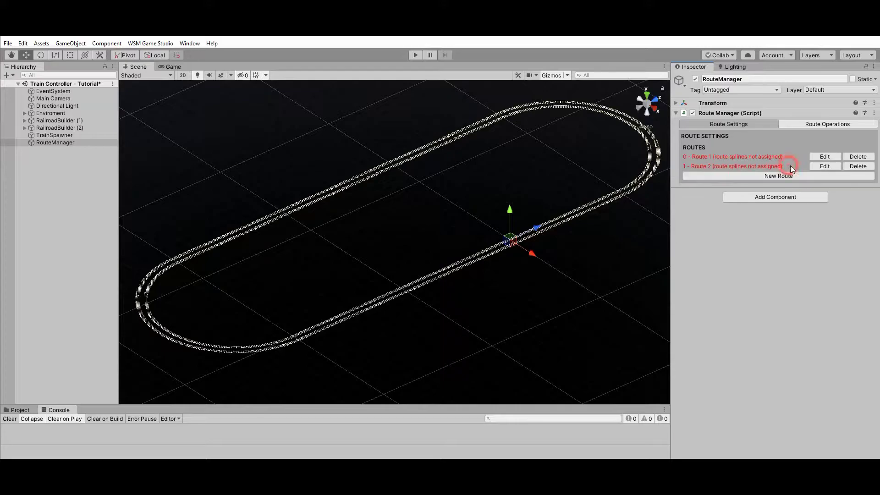
click(827, 155)
drag(55, 114, 492, 370)
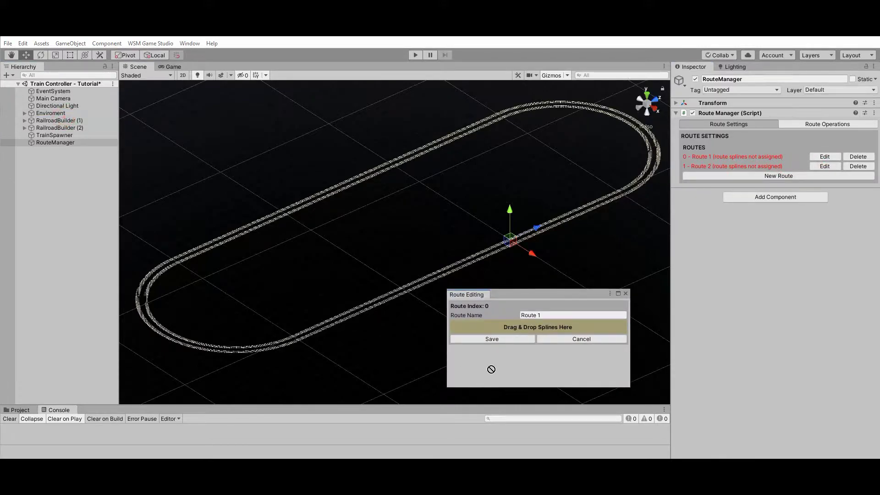
drag(523, 325, 522, 327)
click(482, 348)
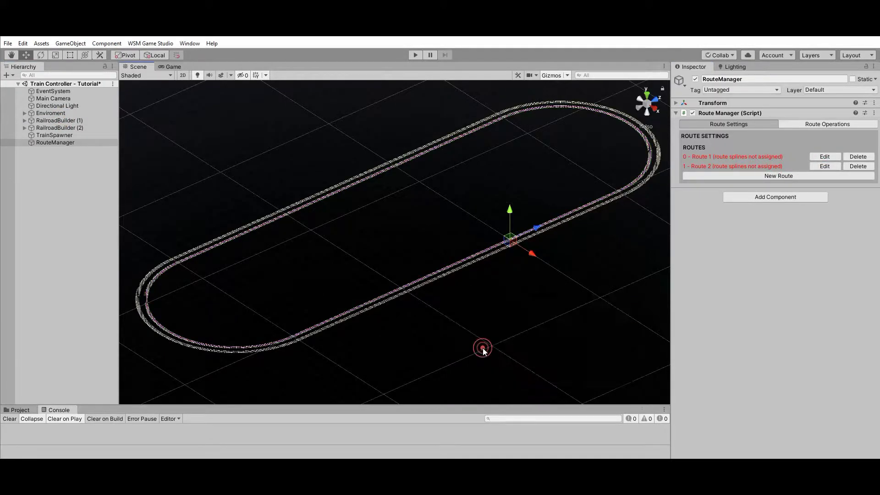
Step: Assign the RailroadBuilder (2) spline to Route 2 and save the route
click(821, 167)
drag(58, 127, 477, 337)
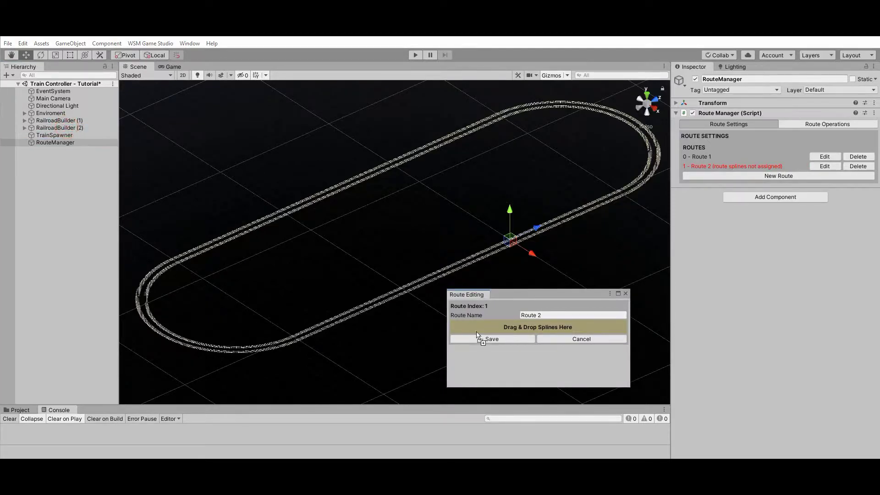
drag(537, 326, 538, 327)
click(500, 349)
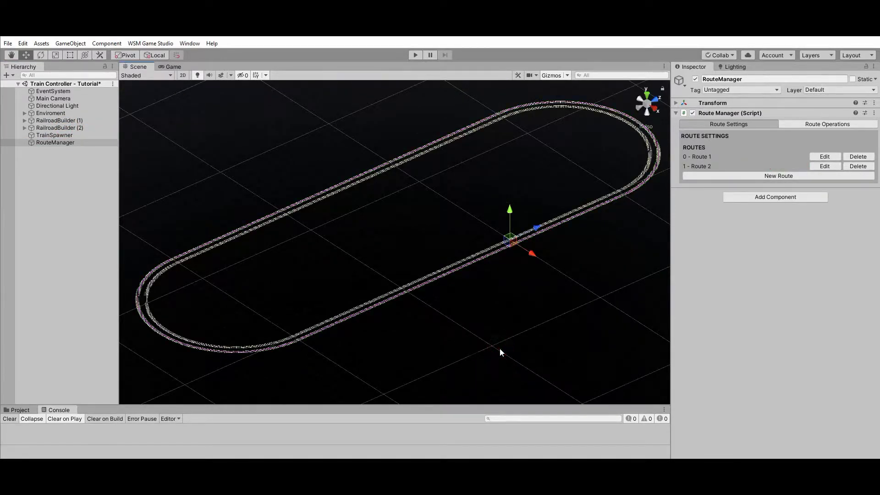
Step: Spawn a train with the TrainSpawner from Freight Train Sample Profile (Spline Based) on Route 1 at position 0.787 along the rails
click(57, 135)
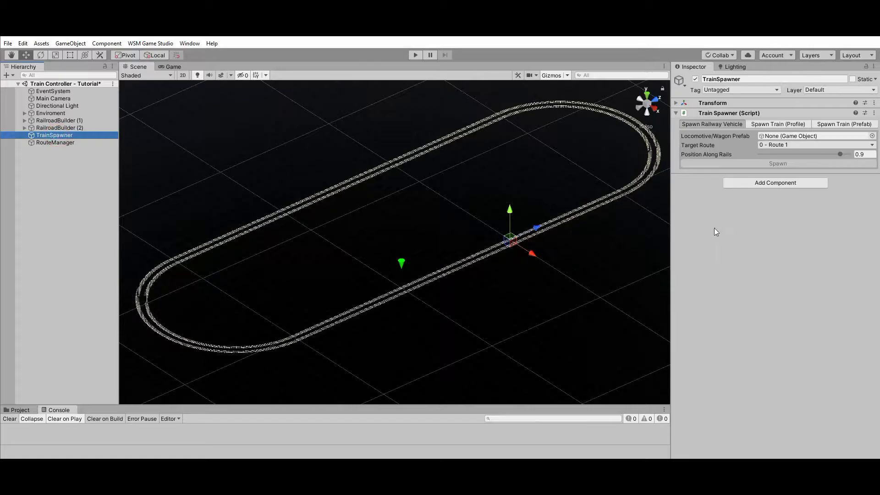
click(796, 125)
click(871, 135)
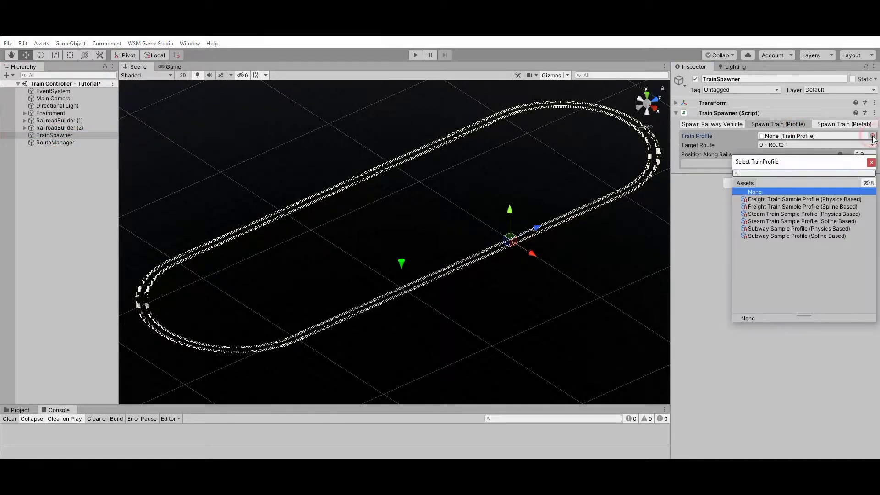
click(799, 207)
click(845, 156)
drag(844, 155, 840, 153)
click(782, 163)
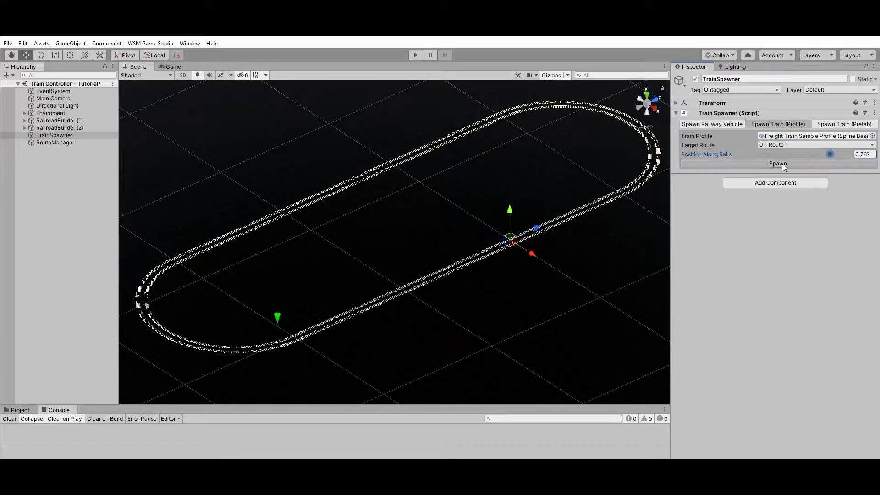
Step: Spawn a second train from Steam Train Sample Profile (Spline Based) on Route 2
click(790, 145)
click(788, 165)
click(872, 136)
click(782, 222)
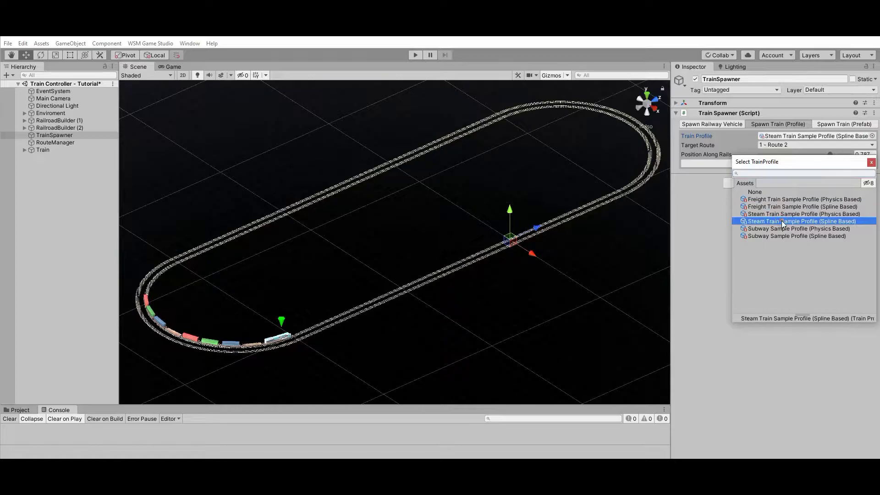
click(871, 163)
click(785, 164)
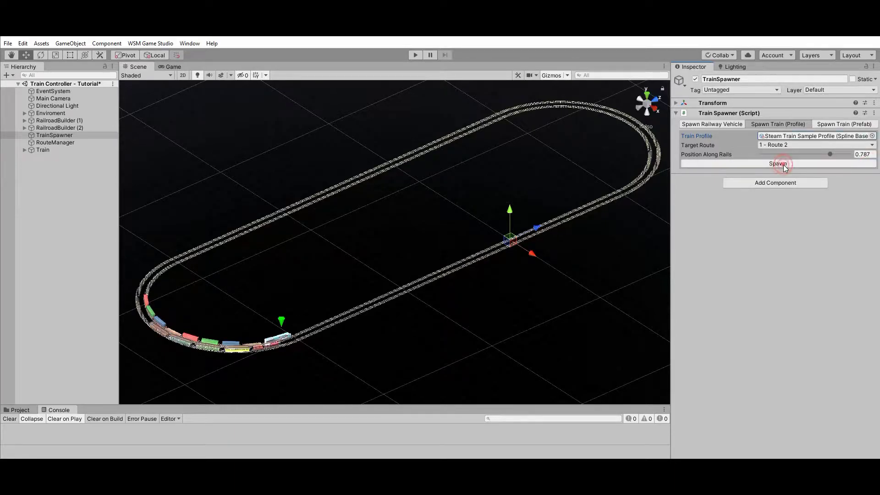
Step: Add a Camera Follow component to Main Camera and set its offset to X 25, Y 10, Z 25
click(51, 99)
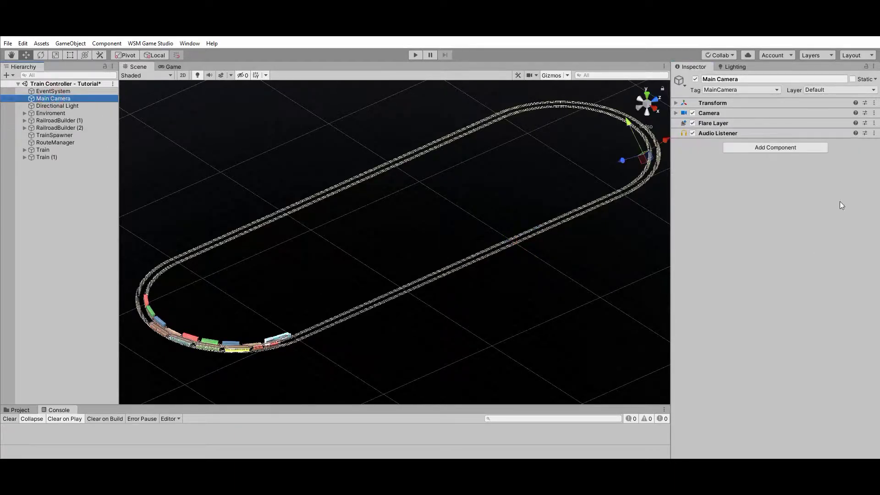
click(779, 148)
key(Return)
click(769, 201)
key(Tab)
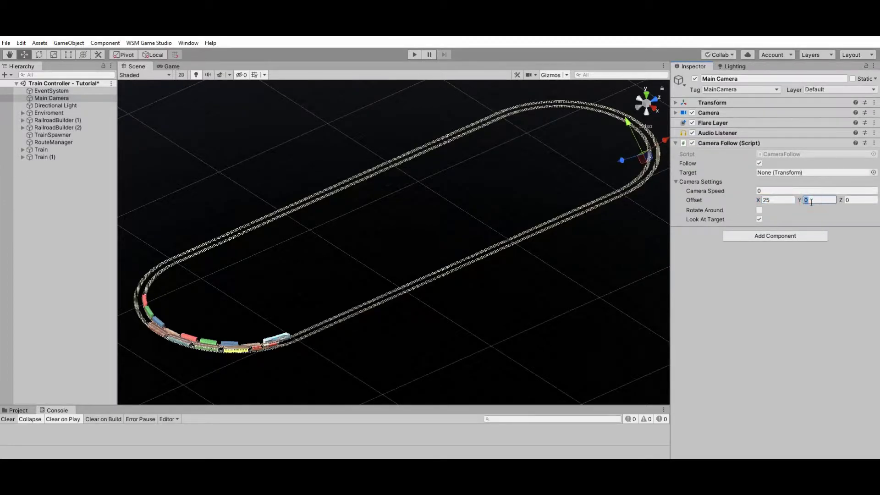
click(853, 202)
Step: Set s_SteamLocomotive_01_Red from Train (1) as the camera's follow target and play the scene
click(22, 157)
drag(69, 164, 737, 229)
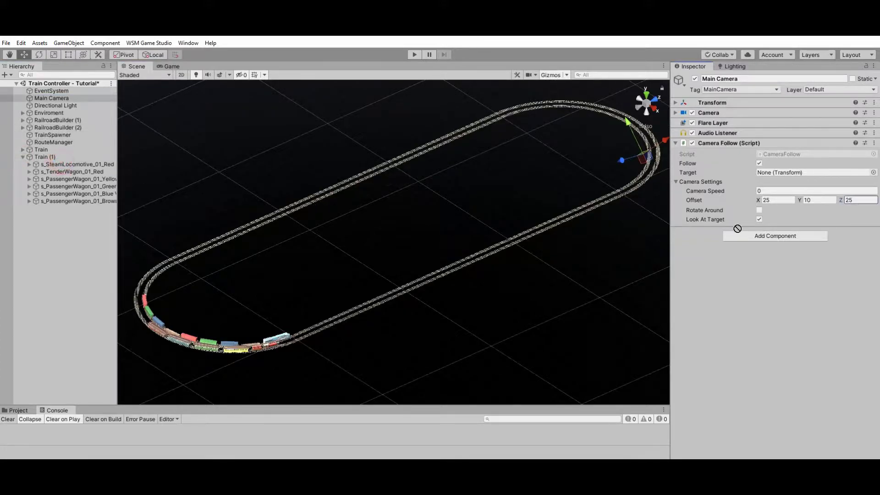
drag(789, 178, 789, 172)
click(414, 53)
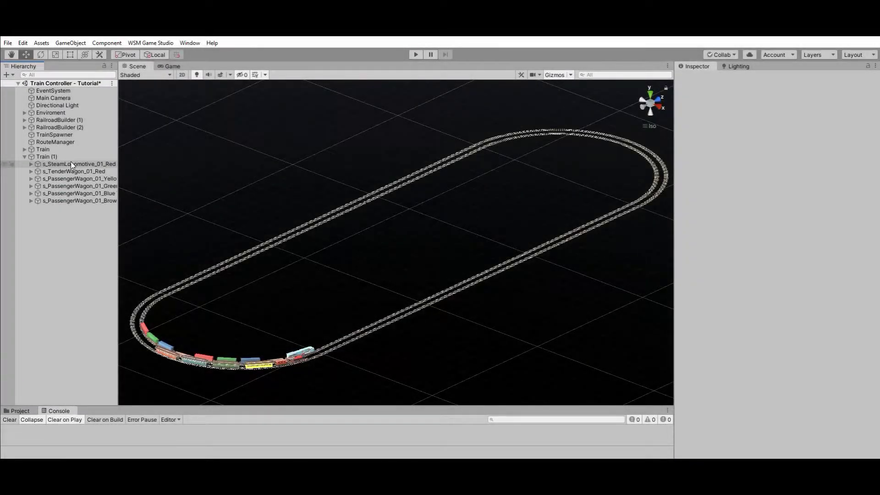
Step: Enable Visualize Route On Editor for s_SteamLocomotive_01_Red in Train (1)
click(70, 165)
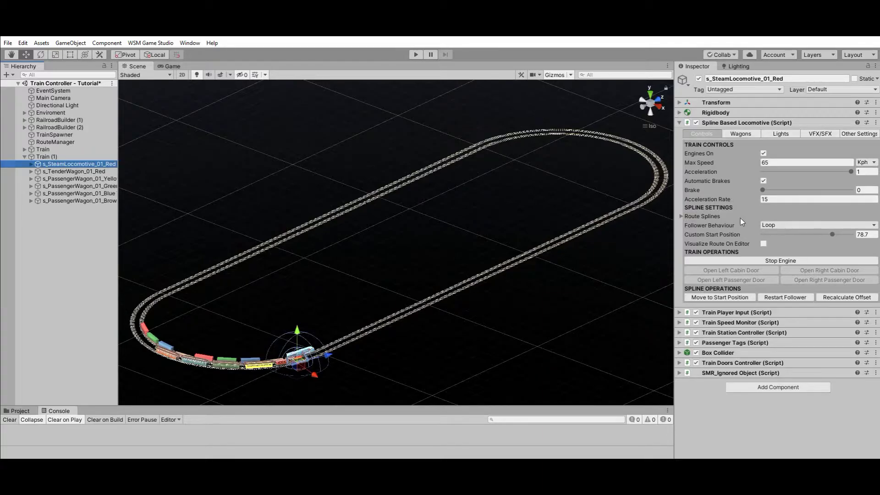
click(763, 243)
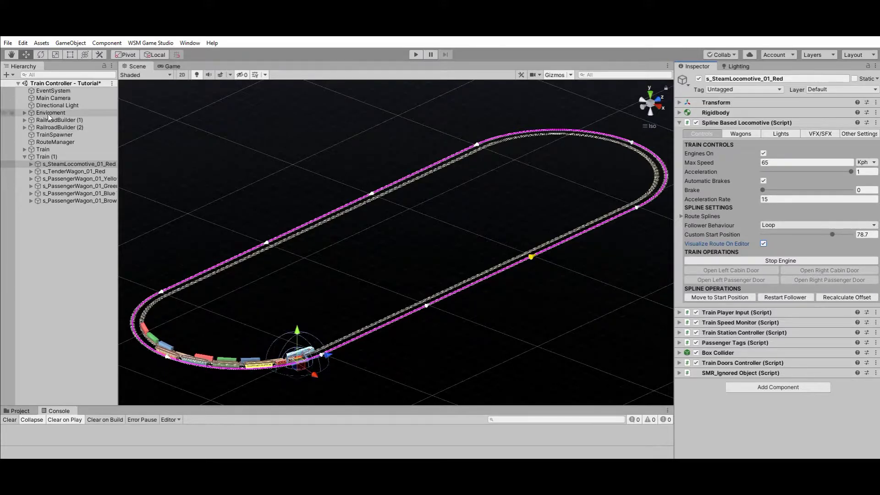
Step: Revert the spline direction of RailroadBuilder (2) and move s_SteamLocomotive_01_Red to its start position
click(55, 127)
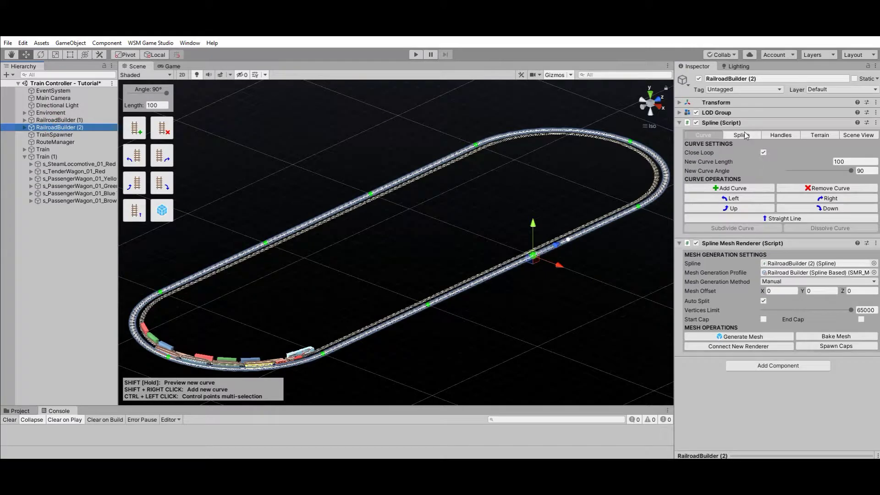
click(745, 135)
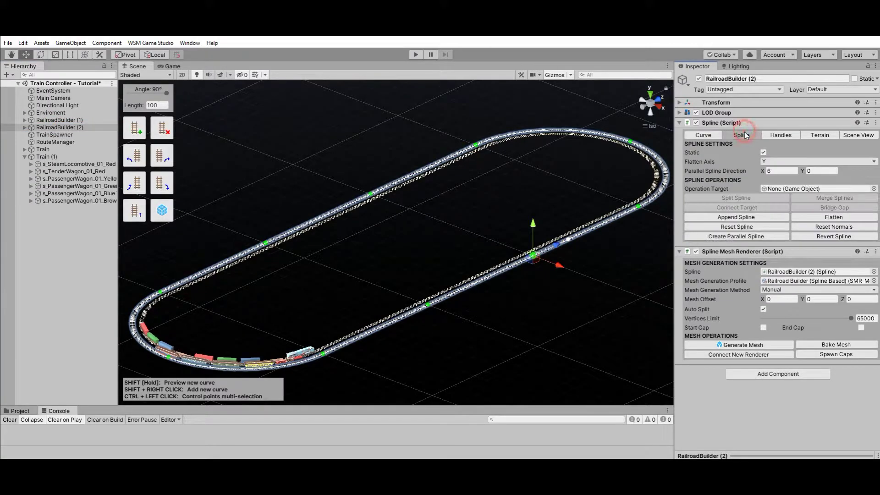
click(833, 238)
click(66, 165)
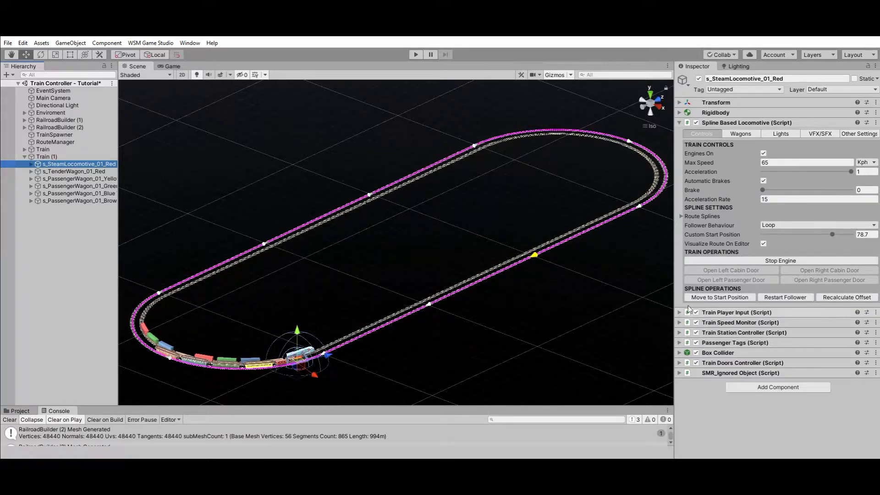
click(713, 298)
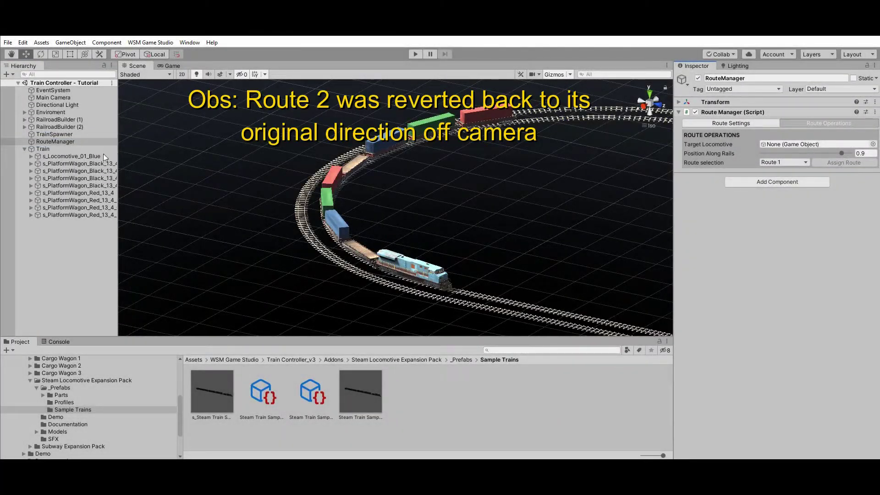
Step: Assign Route 2 to s_Locomotive_01_Blue through RouteManager, with position along rails set to 0.8
drag(104, 157, 834, 145)
click(866, 154)
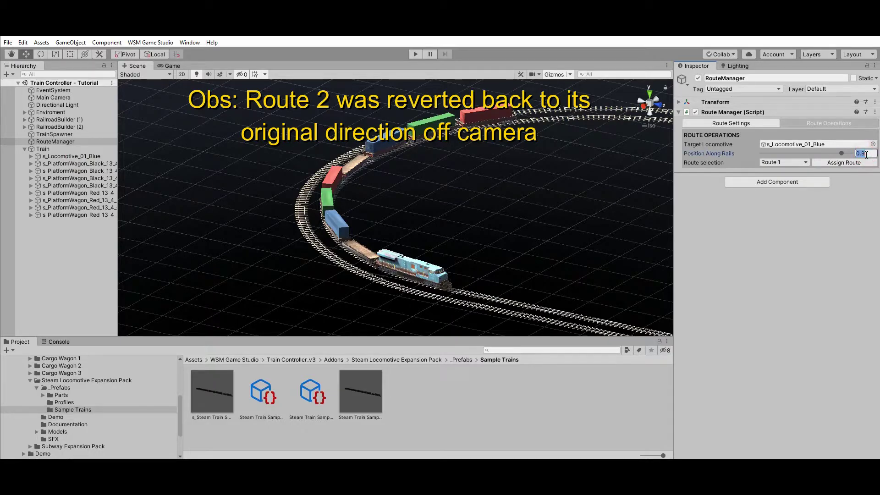
text(0.8)
click(802, 162)
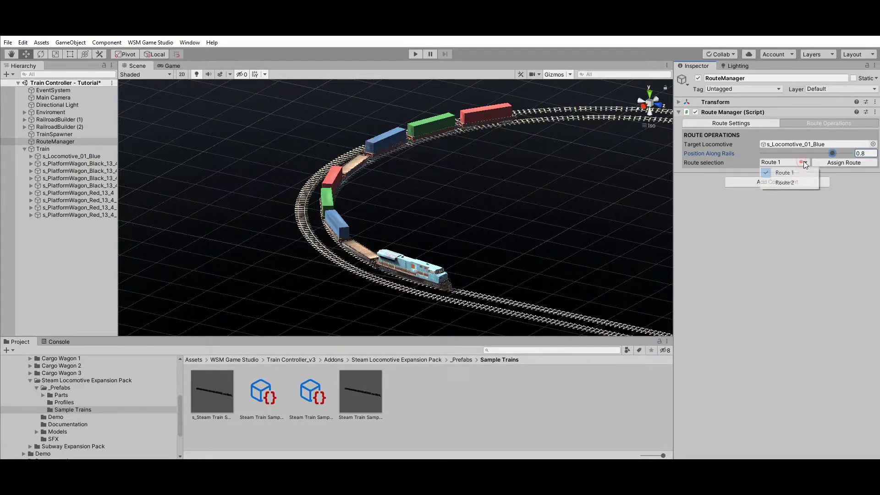
click(789, 183)
click(845, 161)
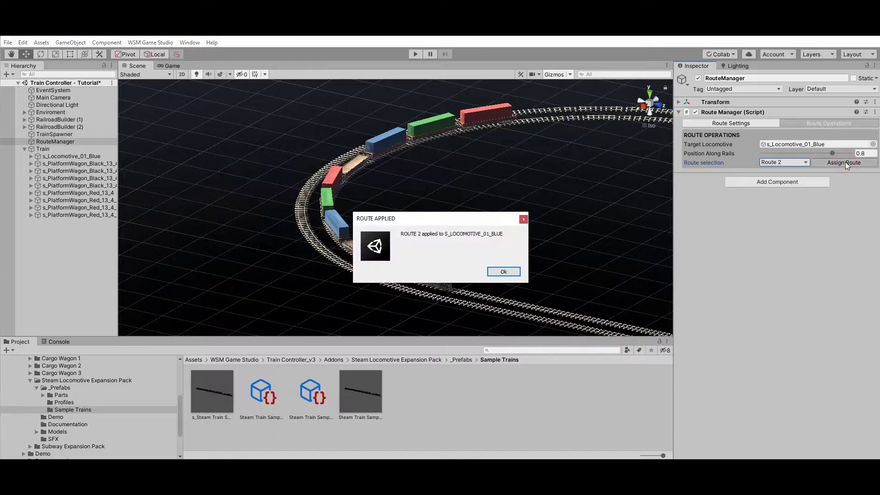
click(505, 271)
Step: Assign s_Locomotive_01_Blue back to Route 1
click(794, 172)
click(842, 164)
click(504, 271)
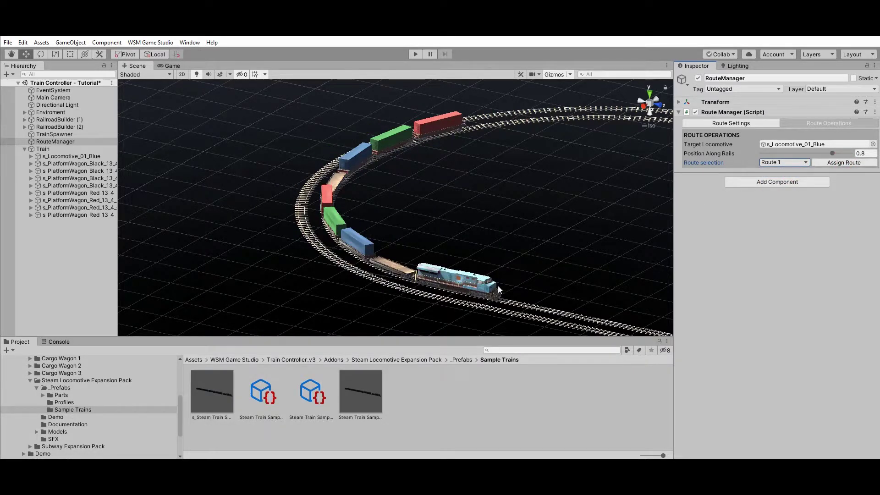
Step: Place the s_Steam Train Sample prefab in the scene and assign Route 2 to its black steam locomotive through RouteManager
drag(208, 394, 323, 297)
click(24, 98)
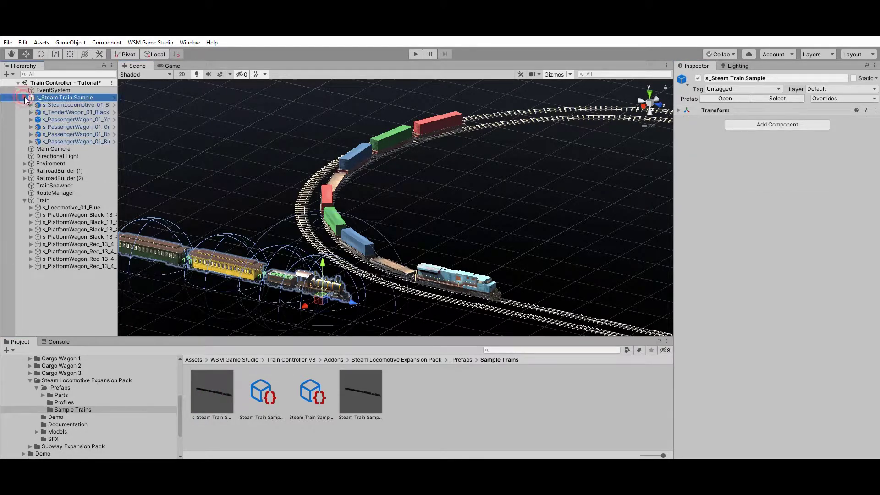
click(69, 193)
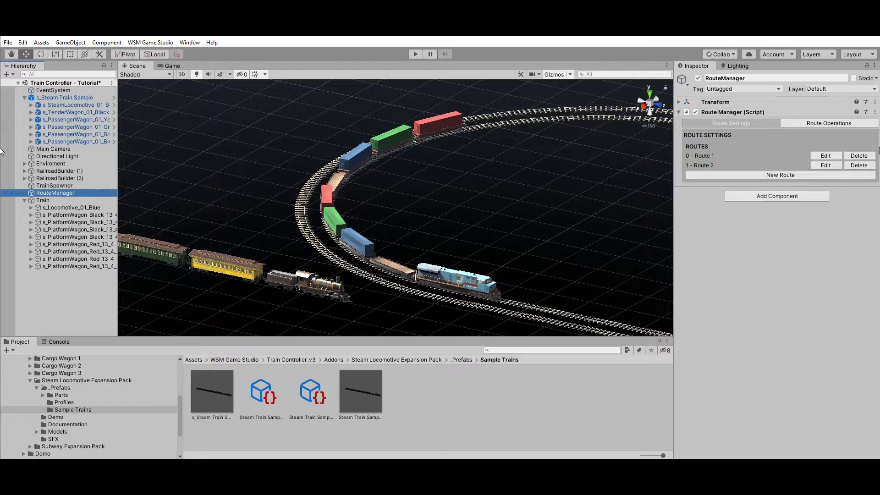
click(830, 123)
drag(50, 105, 804, 147)
click(803, 163)
click(790, 181)
click(837, 163)
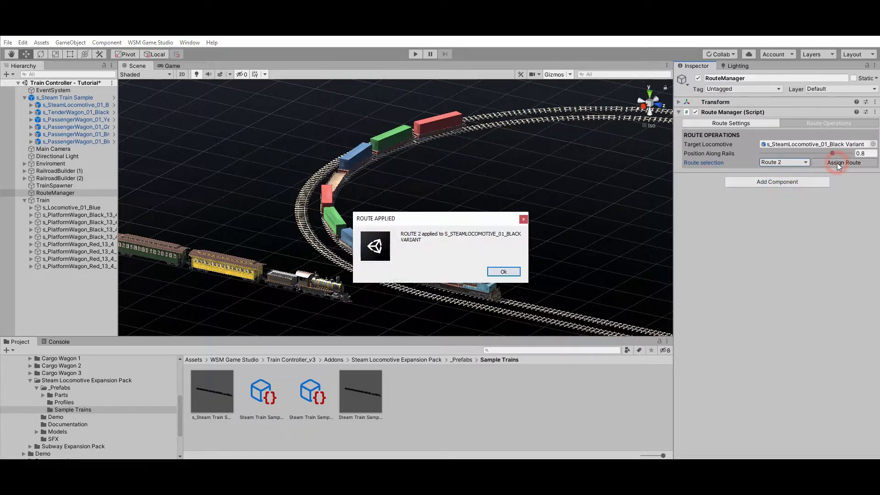
click(507, 272)
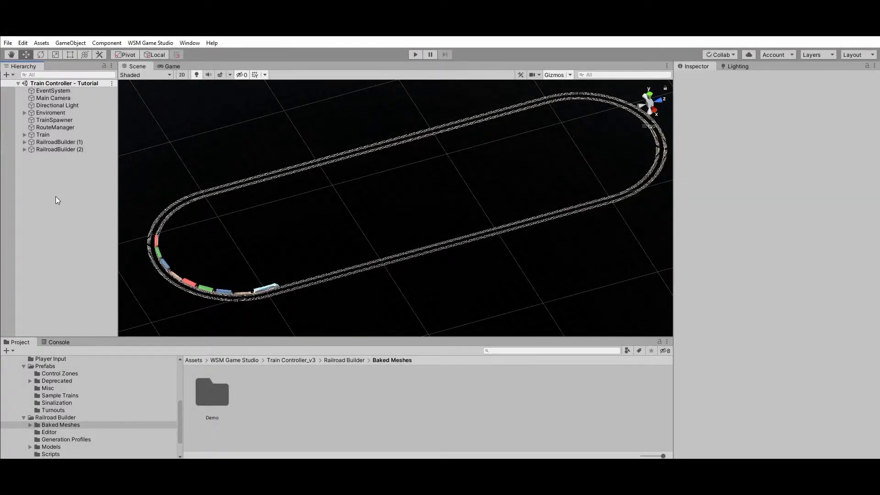
Step: Split the RailroadBuilder (1) spline at the control point before the loop's closing point
click(59, 142)
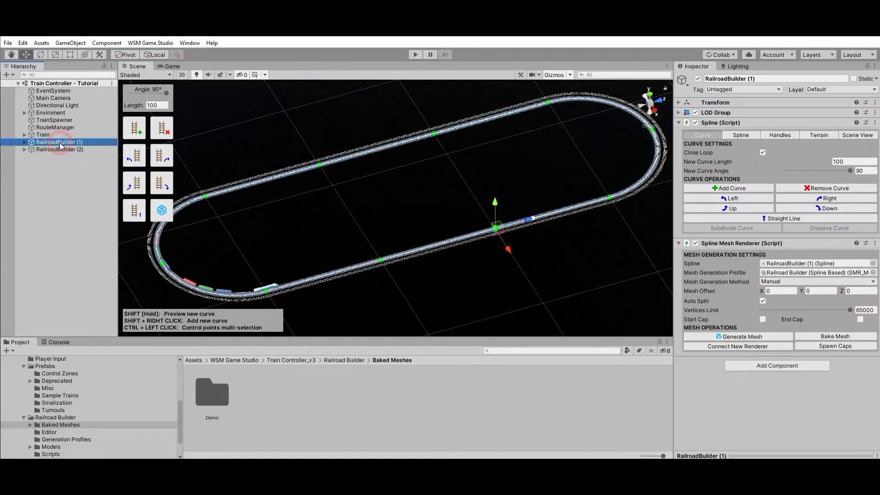
click(380, 260)
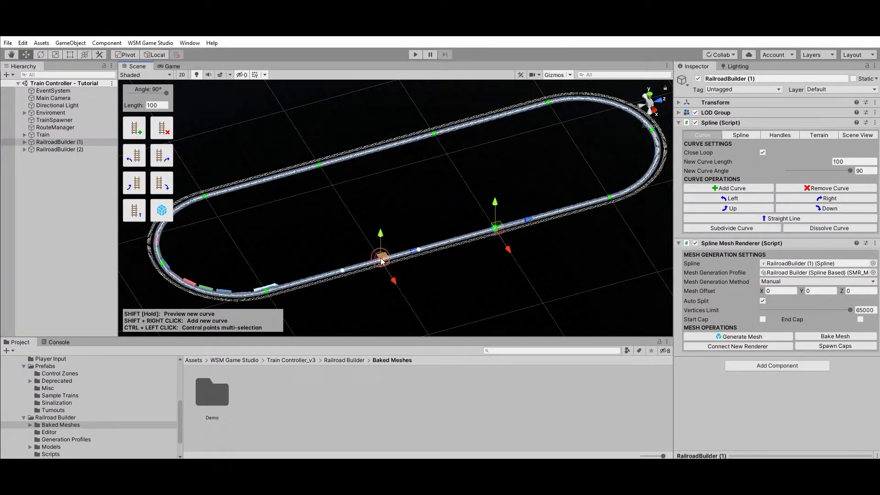
click(741, 135)
click(746, 199)
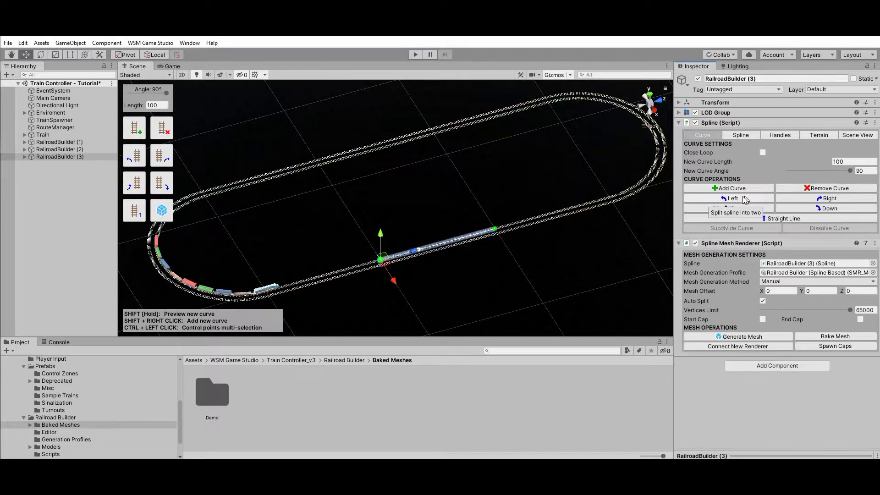
Step: Split the RailroadBuilder (2) spline at the matching control point and delete the segment split off
click(741, 135)
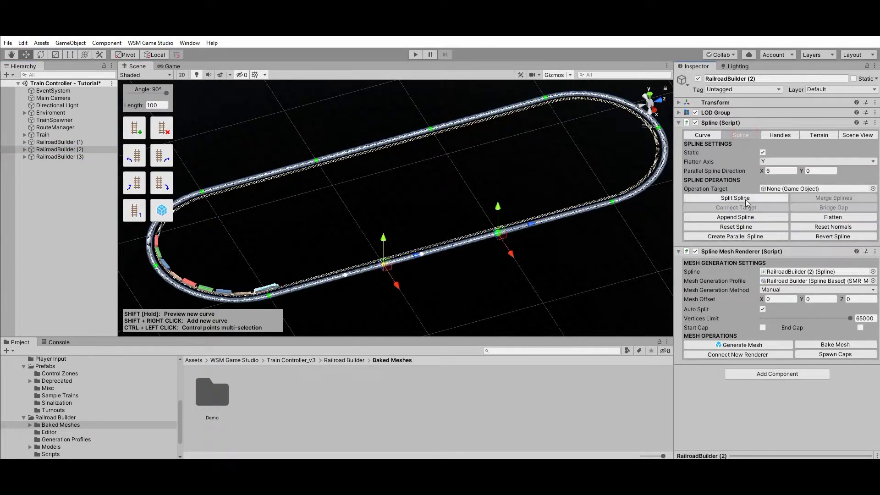
click(746, 199)
click(74, 165)
key(ctrl+z)
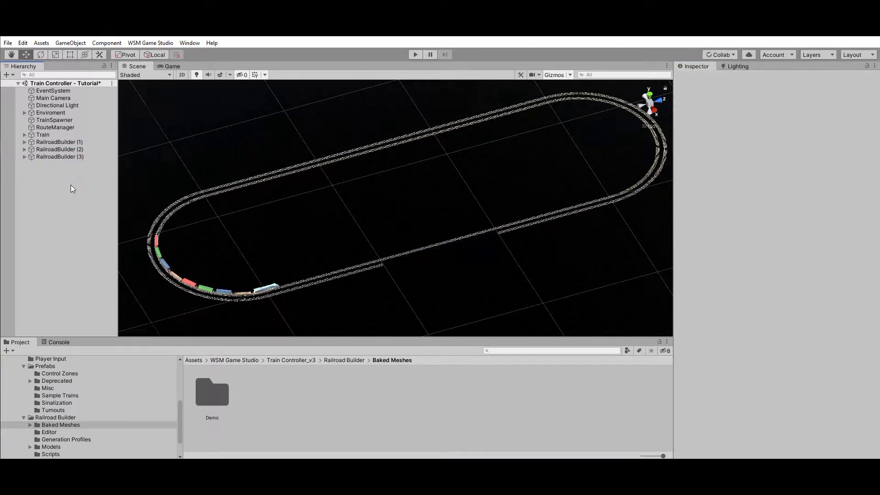
Step: Set the mesh generation profile of RailroadBuilder (3) to Railroad Builder (Physics Based) and regenerate its mesh
key(f)
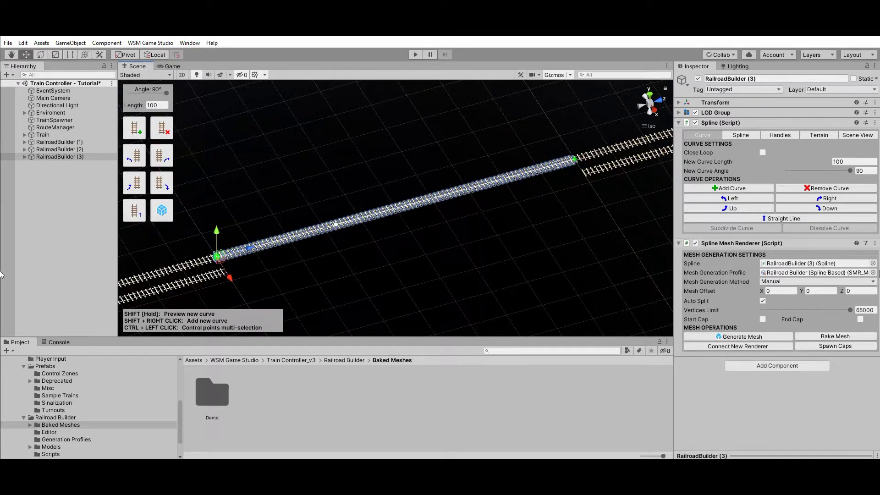
click(873, 272)
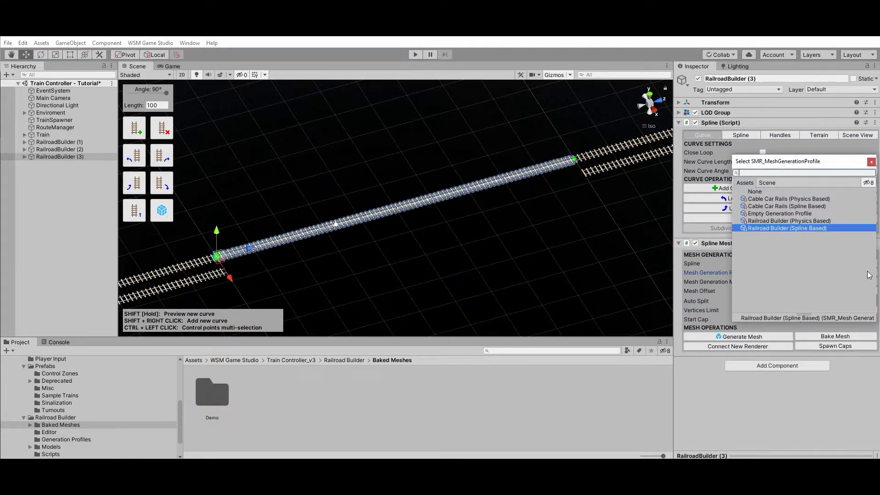
click(786, 221)
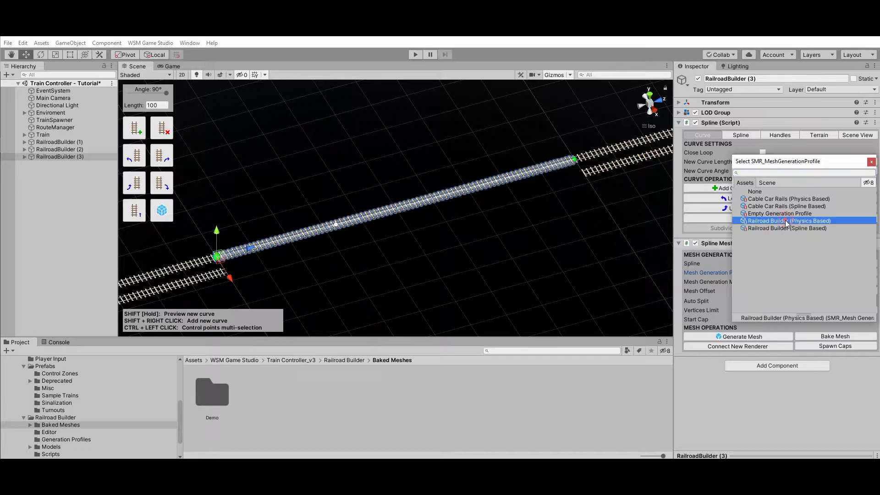
click(871, 162)
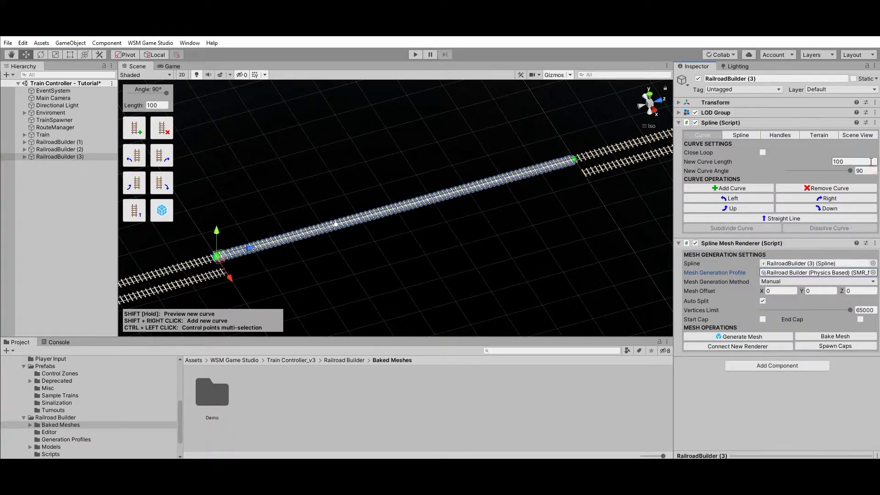
click(162, 211)
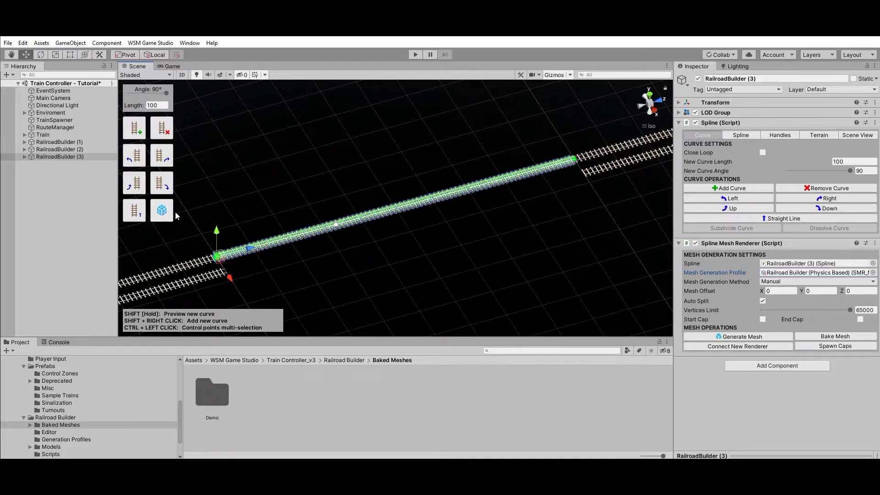
Step: Bake the RailroadBuilder (3) mesh as Rails_100 with the Just Export behaviour and without caps
click(835, 337)
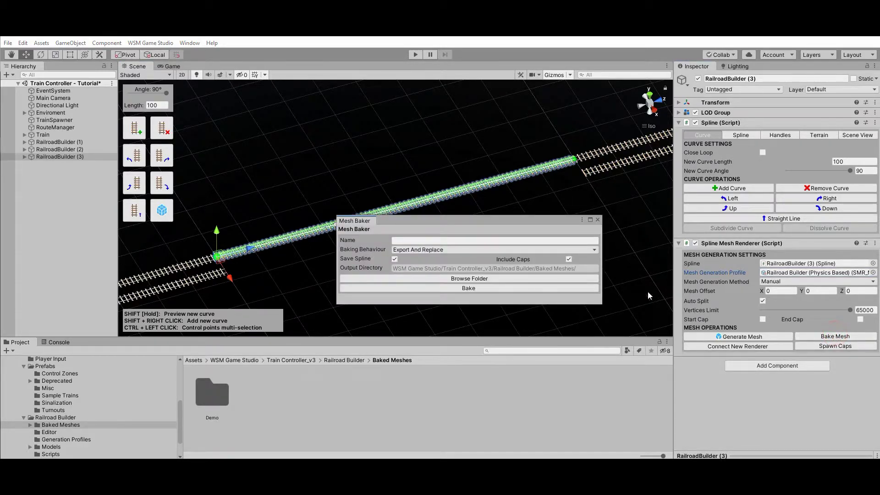
click(421, 252)
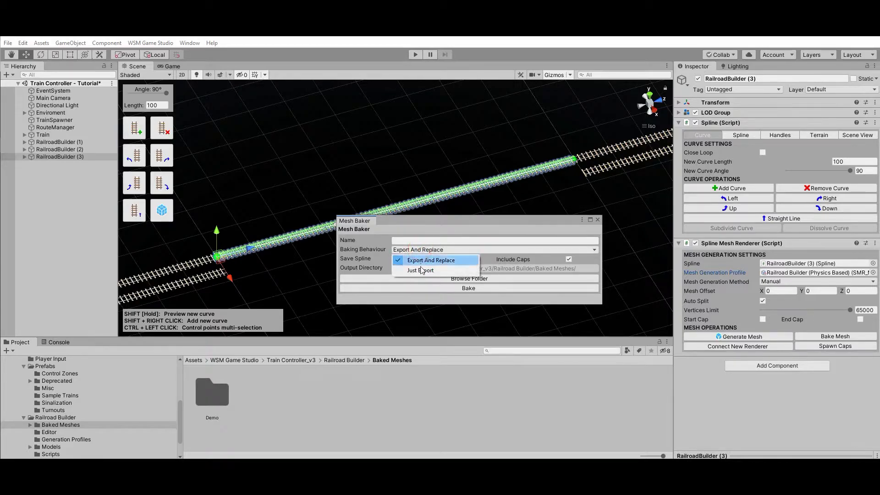
click(419, 266)
click(420, 242)
text(Rails_100)
click(569, 259)
click(468, 287)
Step: Set the X position of RailroadBuilder (3)'s end control point to 6 and regenerate the mesh
click(74, 156)
click(574, 158)
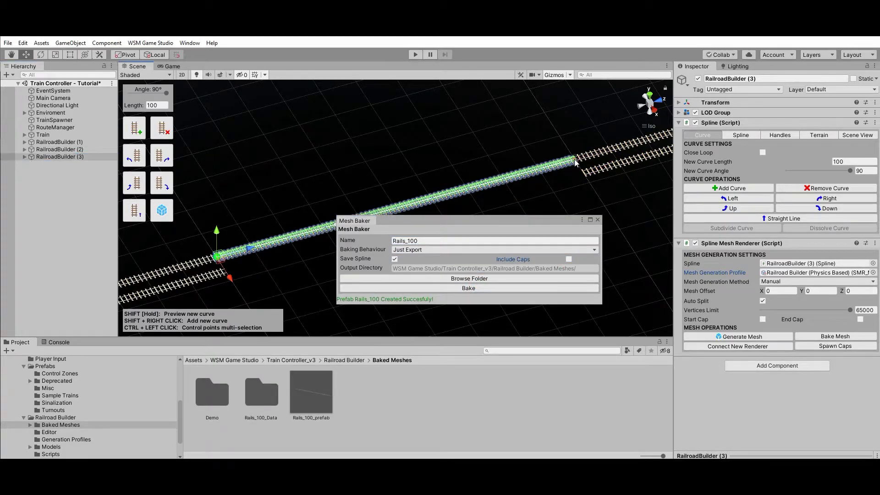
key(BackSpace)
text(6)
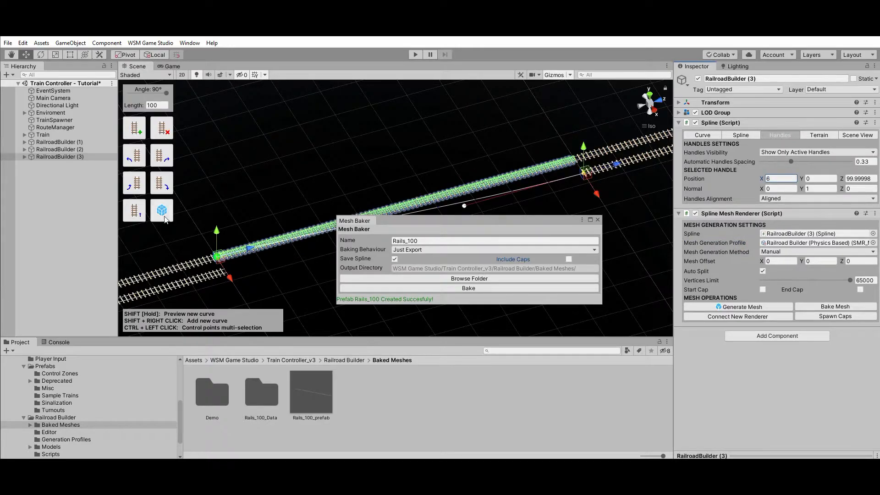
Step: Bake the angled rail segment as Rails_100x6 and close the Mesh Baker
drag(444, 221, 488, 247)
click(504, 265)
text(x6)
click(516, 313)
click(642, 245)
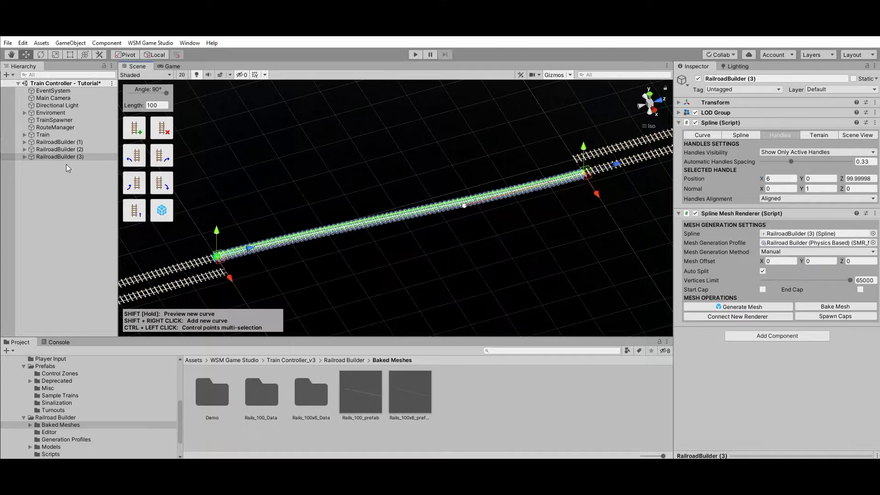
Step: Delete RailroadBuilder (3) and add the Rails_100 and Rails_100x6 prefabs to the scene
key(Delete)
click(359, 400)
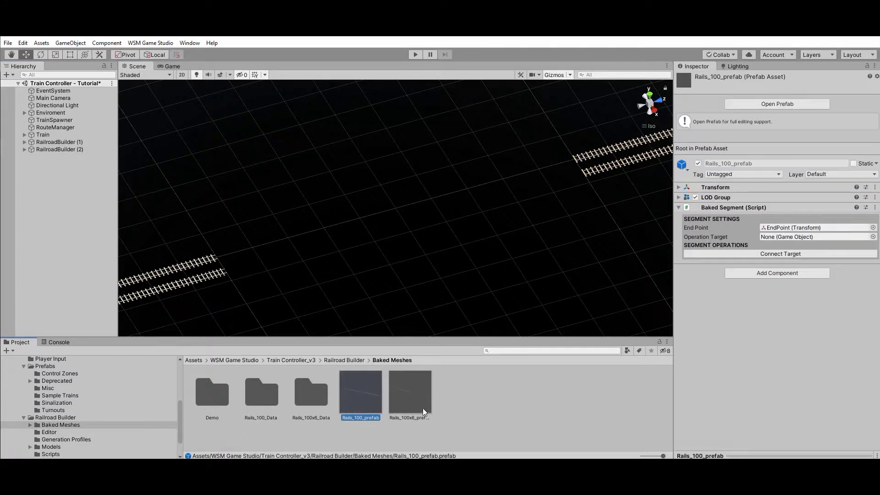
ctrl+click(416, 398)
drag(365, 402, 55, 187)
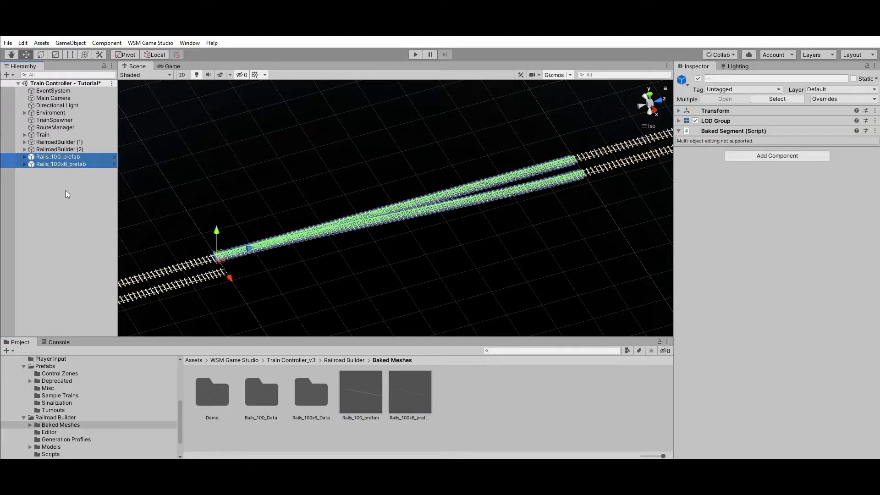
Step: Duplicate Rails_100_prefab and set the copy's X position to 6 to fill the gap in the outer track
click(487, 211)
click(63, 159)
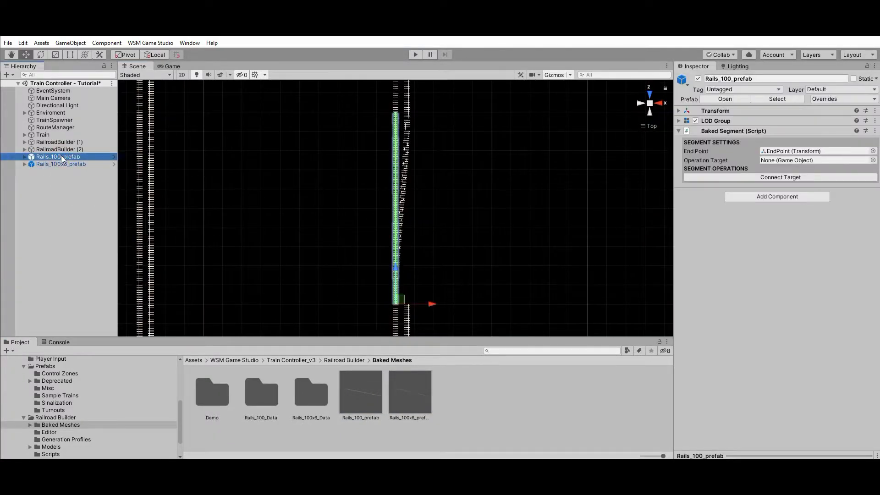
key(ctrl+d)
click(679, 110)
double_click(779, 122)
text(6)
alt+drag(497, 261, 406, 220)
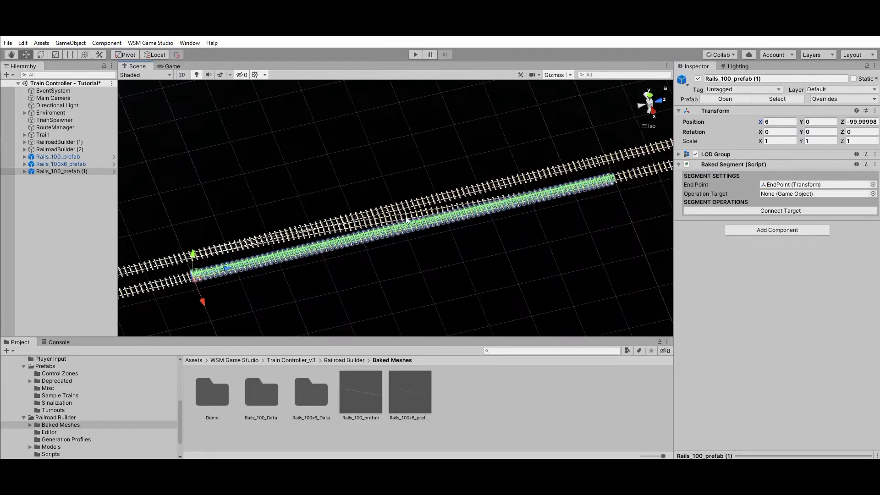
Step: Rename the first two rail prefabs LeftRails_100_prefab and SwitchRails_100x6_prefab
click(58, 159)
key(F2)
key(Home)
text(Left)
key(Return)
key(Down)
key(F2)
key(Home)
text(Switch)
key(Return)
Step: Rename the duplicated straight rail prefab RightRails_100_prefab
key(Down)
key(F2)
key(Home)
text(Right)
key(End)
key(BackSpace)
key(BackSpace)
key(BackSpace)
key(BackSpace)
key(Return)
Step: Rename the spline children of the right and switch rail prefabs RightRails_100_Spline and SwitchRails_100x6_Spline
click(24, 172)
click(55, 222)
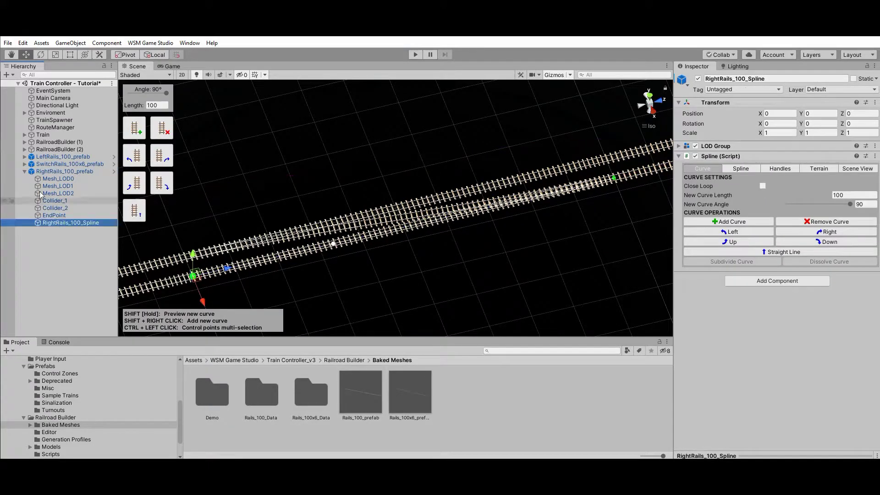
click(24, 164)
click(60, 215)
key(F2)
key(Home)
text(Switch)
key(Return)
Step: Rename the left rail prefab's spline child LeftRails_100_Spline and collapse the three rail prefabs in the hierarchy
click(25, 157)
click(49, 208)
key(F2)
key(Home)
text(Left)
key(Return)
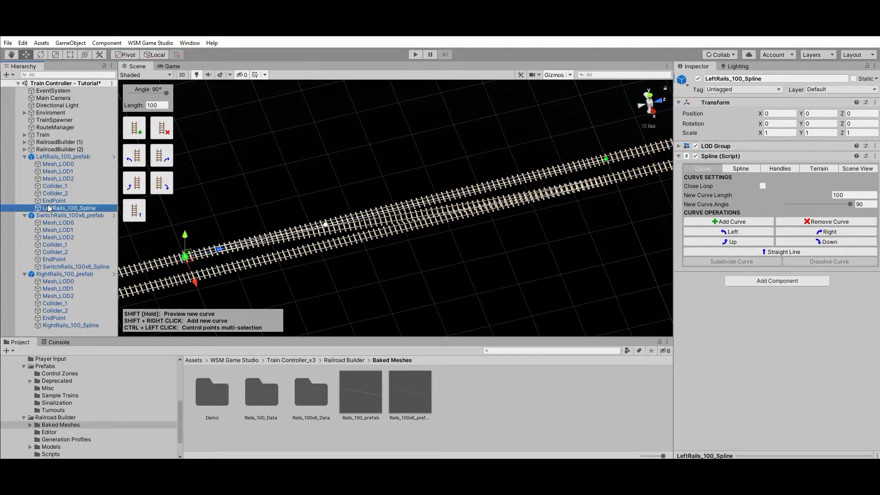
click(24, 157)
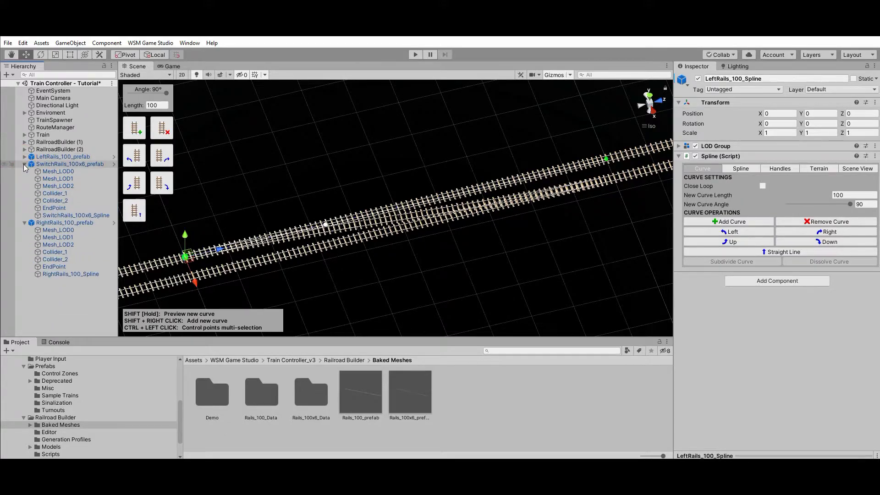
click(25, 164)
click(25, 172)
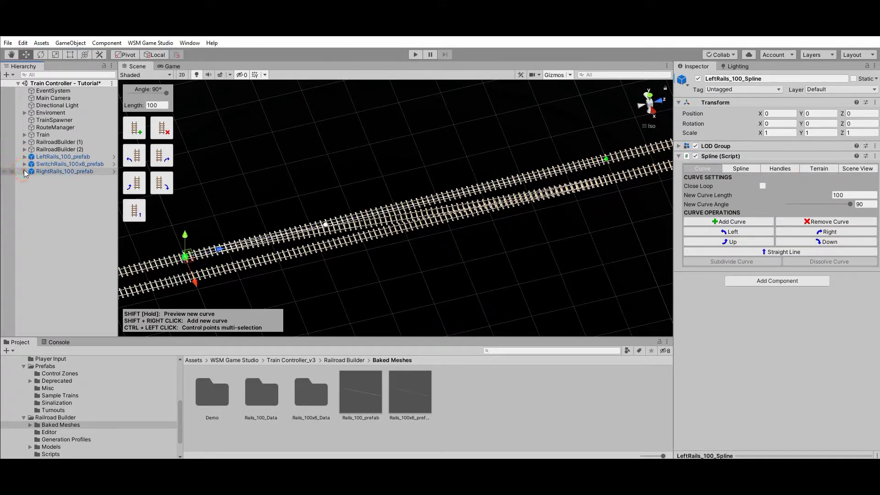
Step: In the Railroad Turnout Creator, assign LeftRails_100_prefab as main rails, SwitchRails_100x6_prefab as turnout rails and RightRails_100_prefab as parallel rails
click(156, 44)
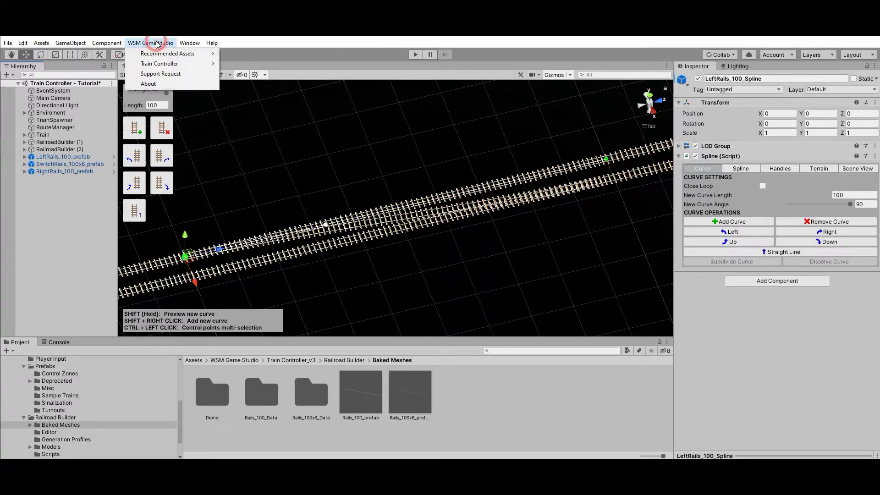
mouse_move(169, 65)
mouse_move(264, 78)
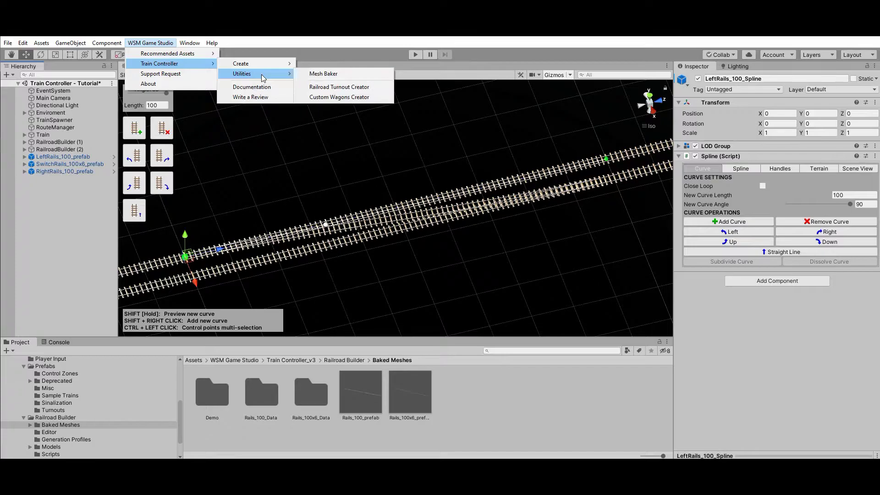
click(359, 89)
drag(63, 156, 359, 173)
Step: Name the turnout SampleTurnout, show the Prefabs/Turnouts folder and create the turnout
click(371, 177)
text(SampleTurnout)
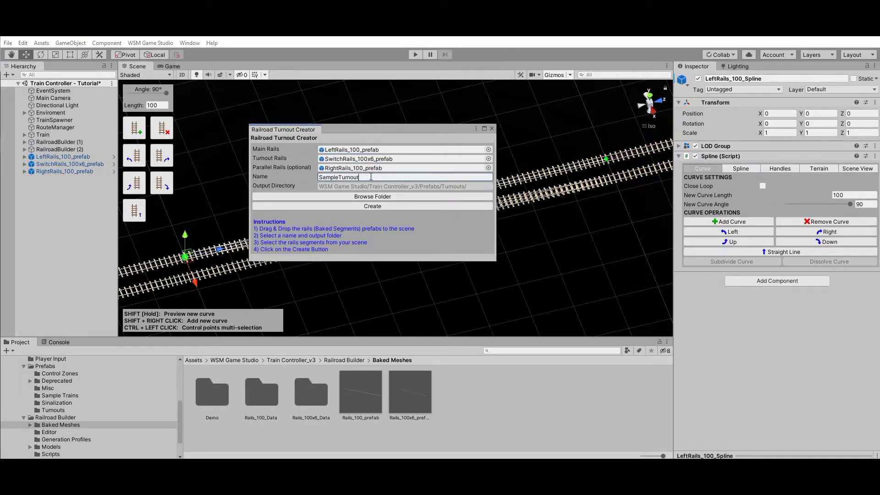
click(65, 410)
click(380, 208)
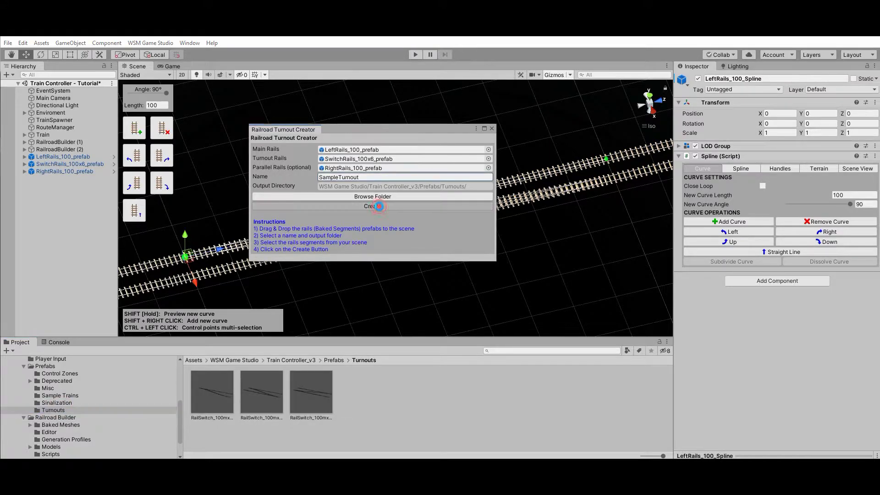
Step: Select the SampleTurnout prefab asset and its instance in the scene, and close the Railroad Turnout Creator
click(362, 399)
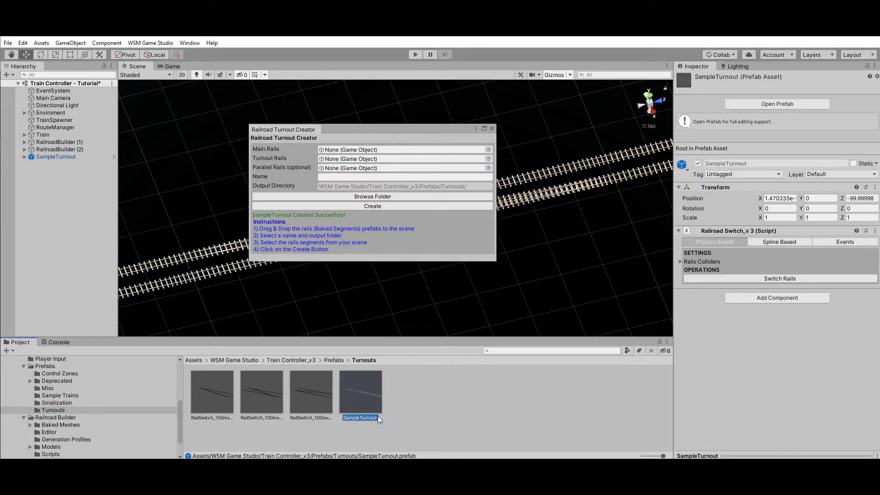
click(65, 156)
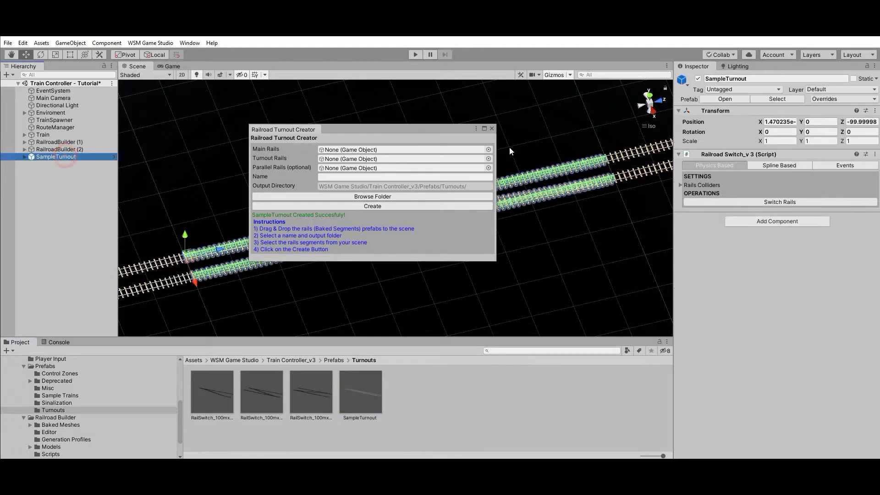
click(492, 128)
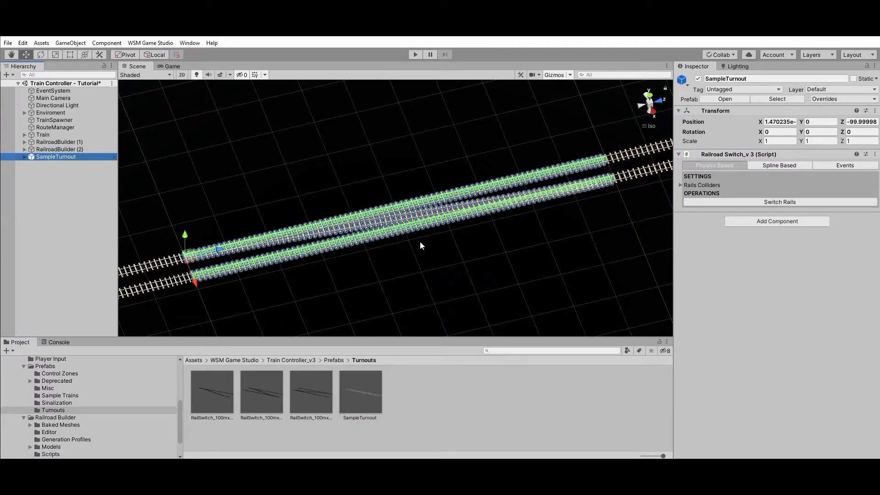
alt+drag(507, 279, 396, 241)
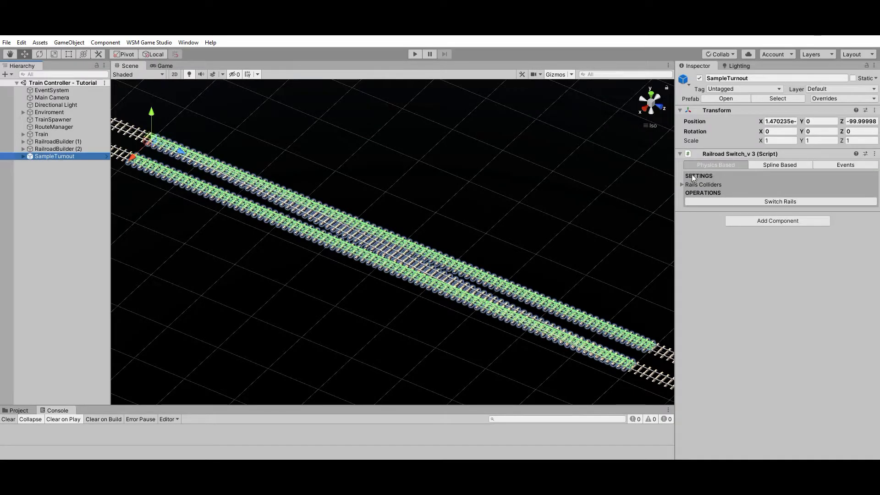
Step: Test SampleTurnout by switching its rails back and forth several times between the straight tracks and the crossover
click(771, 201)
click(771, 202)
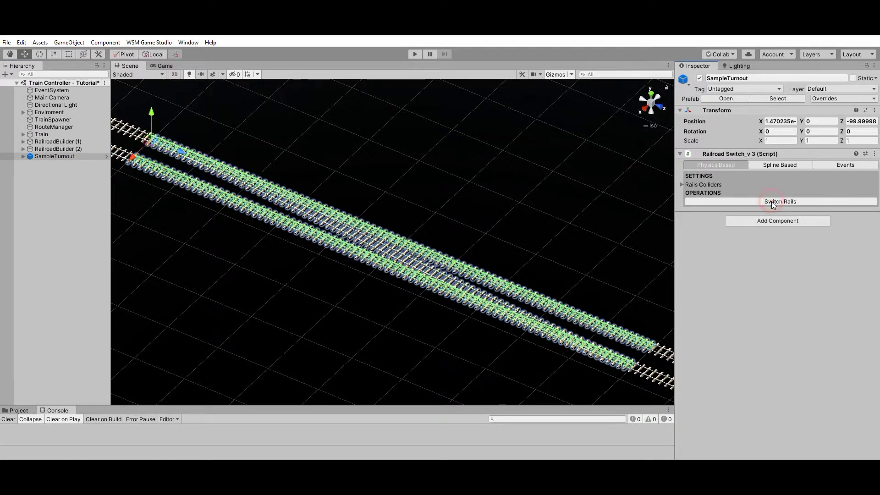
click(771, 202)
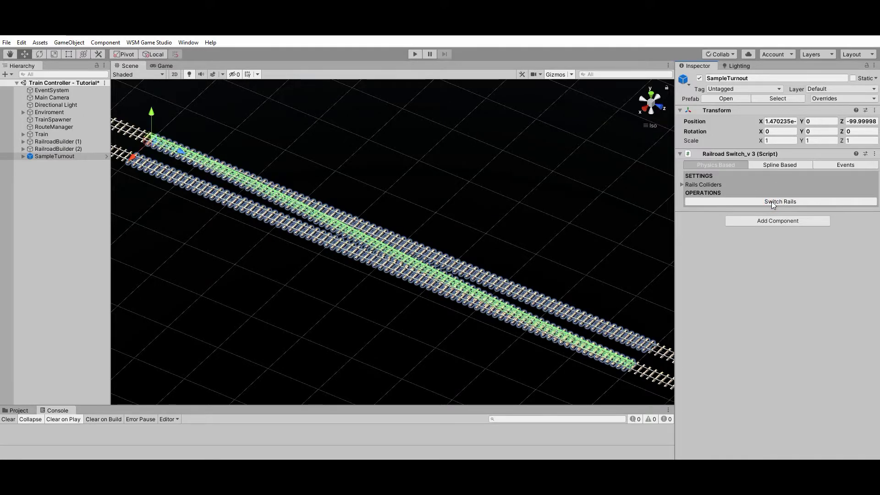
click(771, 201)
click(771, 202)
click(771, 202)
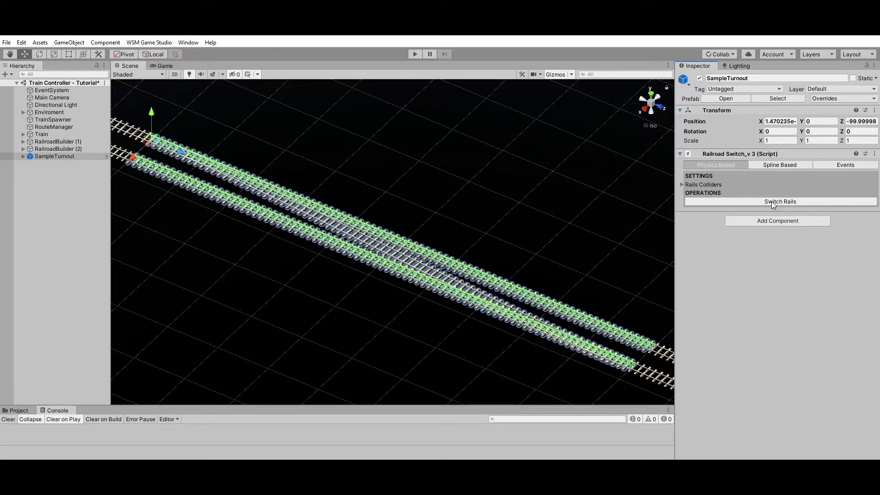
Step: Examine SampleTurnout's spline based settings and the routes available to it
click(787, 165)
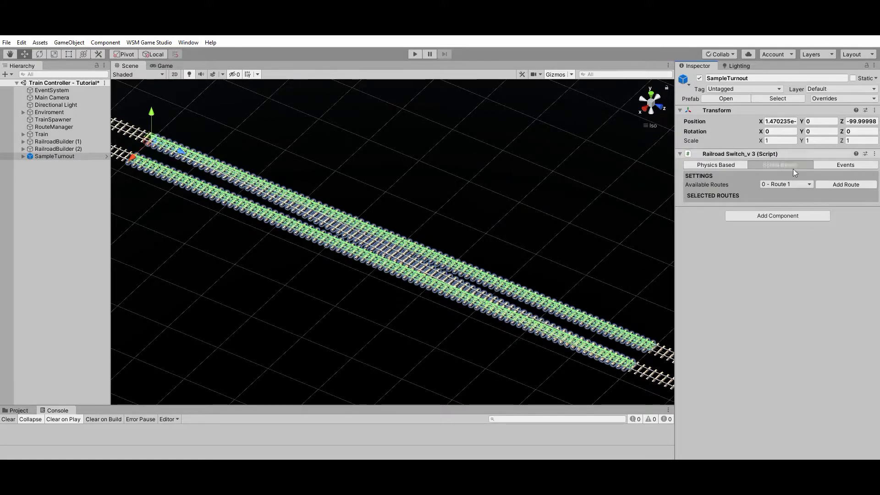
click(810, 184)
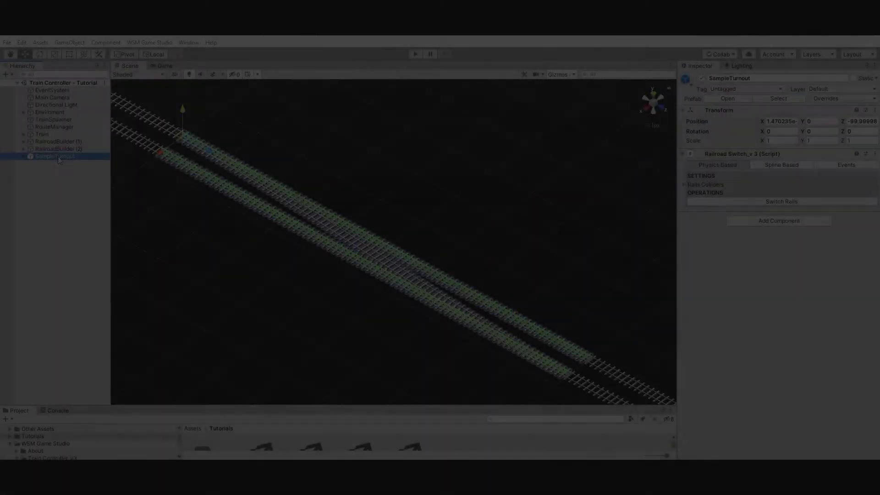
click(58, 158)
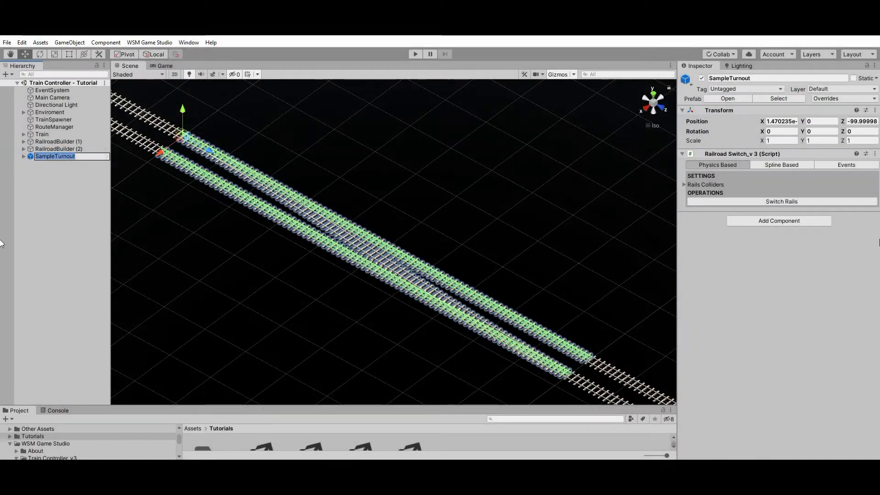
click(783, 165)
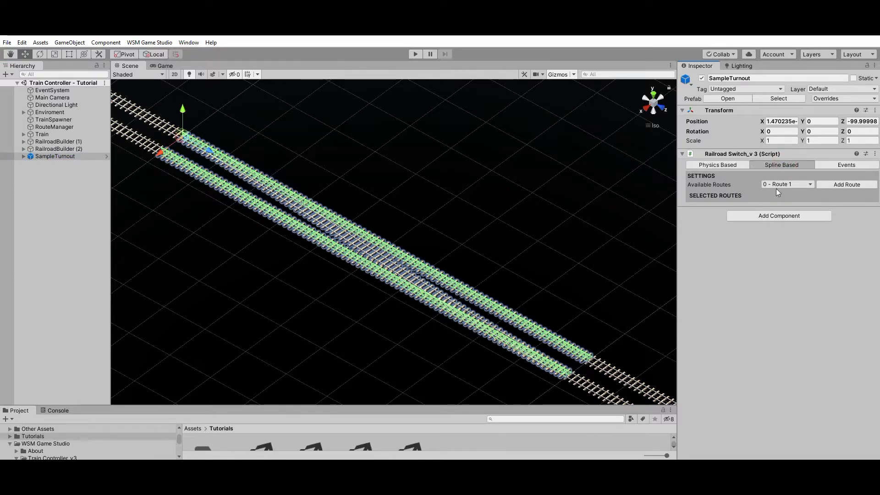
Step: Select the RouteManager and expand SampleTurnout and its three rail prefabs in the hierarchy to expose their splines
scroll(463, 249, down, 10)
middle_drag(451, 243, 391, 290)
scroll(391, 289, up, 2)
click(64, 128)
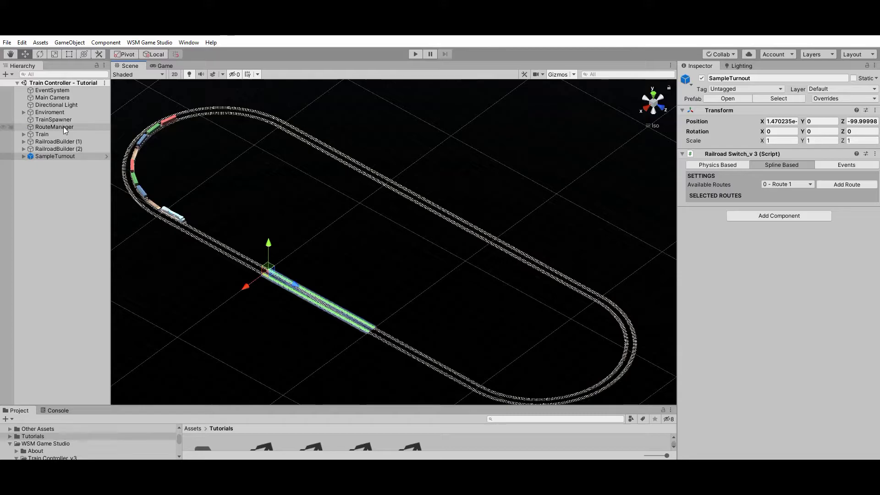
click(23, 157)
click(30, 164)
click(29, 222)
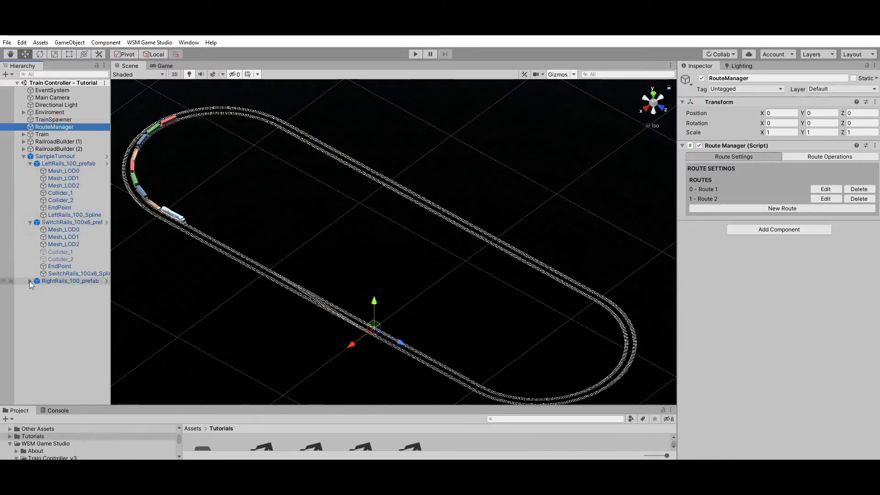
click(29, 281)
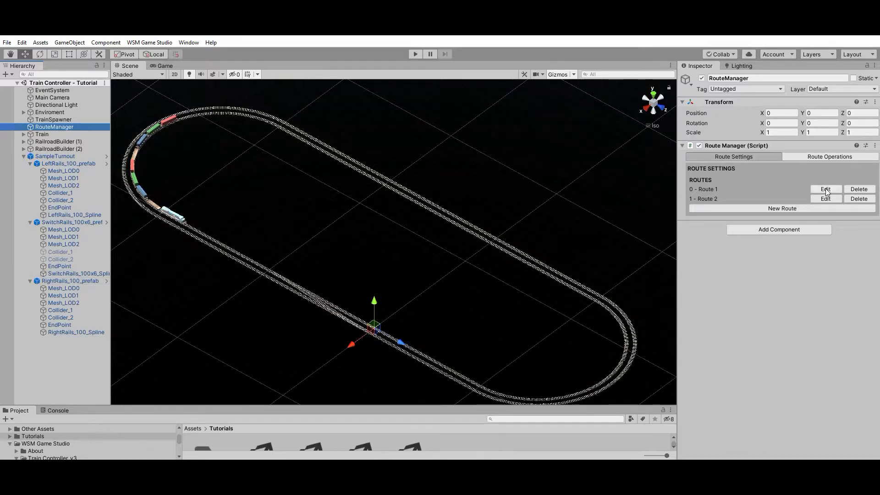
Step: Add LeftRails_100_Spline to Route 1 and save the route
click(826, 189)
drag(74, 215, 466, 125)
click(444, 156)
Step: Add RightRails_100_Spline to Route 2 and save the route
click(832, 199)
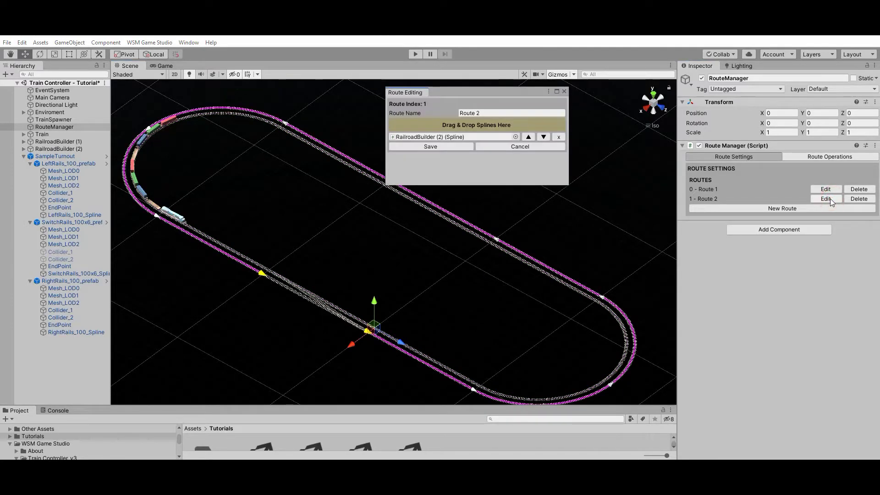
drag(62, 331, 474, 127)
click(436, 156)
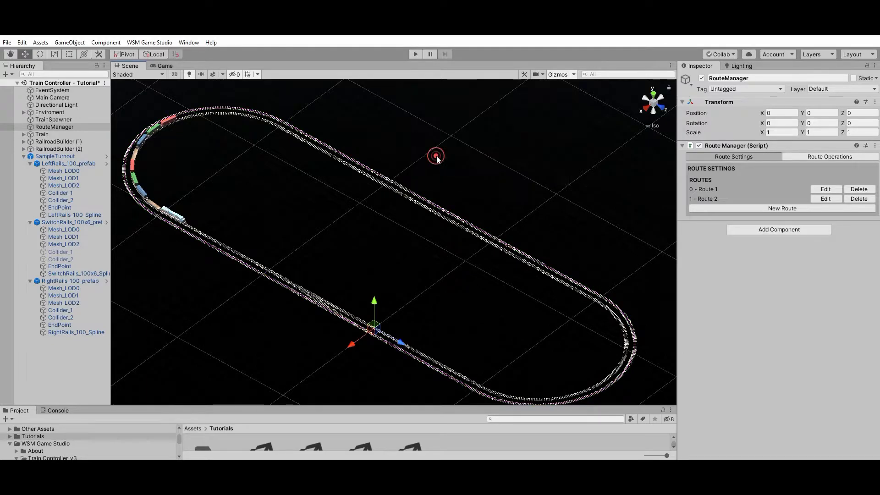
Step: Create a third route in the RouteManager and set its name to "Route 1 > Route 2"
click(821, 209)
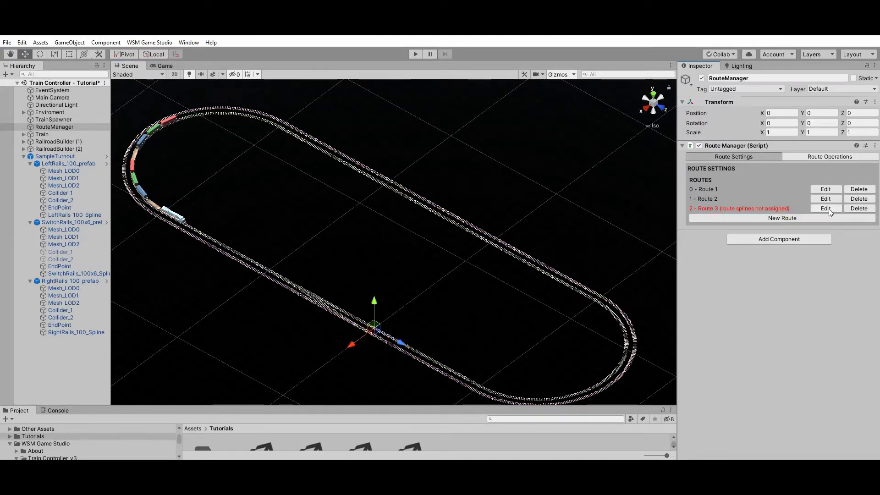
click(828, 208)
click(472, 113)
click(487, 113)
key(BackSpace)
text(1 > Route 2)
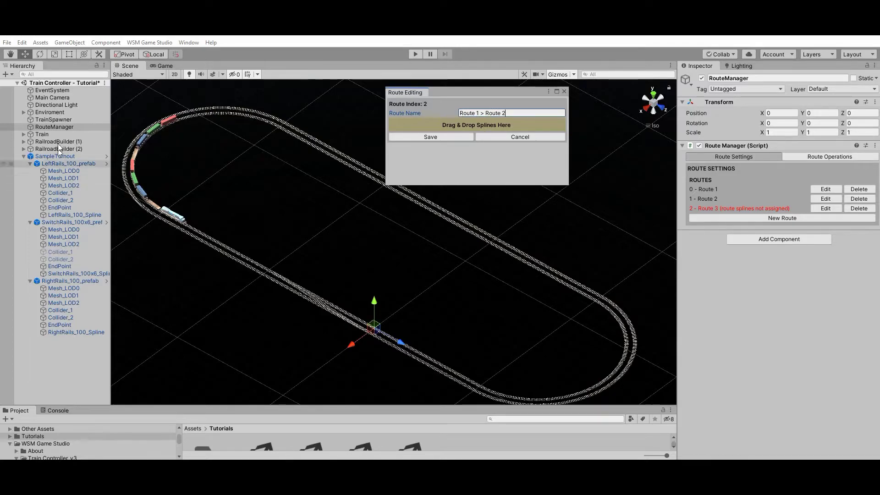
Step: Add the splines RailroadBuilder (1), SwitchRails_100x6_Spline and RailroadBuilder (2) to the new route in that order and save it
drag(58, 141, 451, 126)
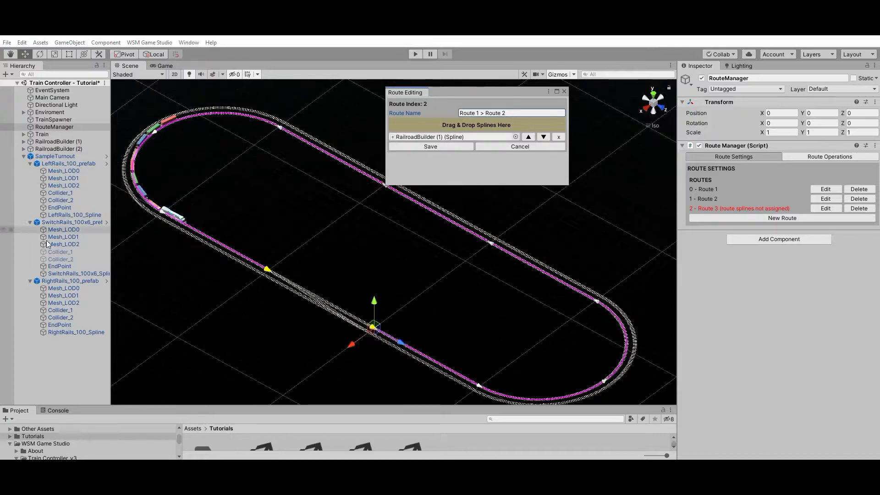
drag(75, 273, 477, 122)
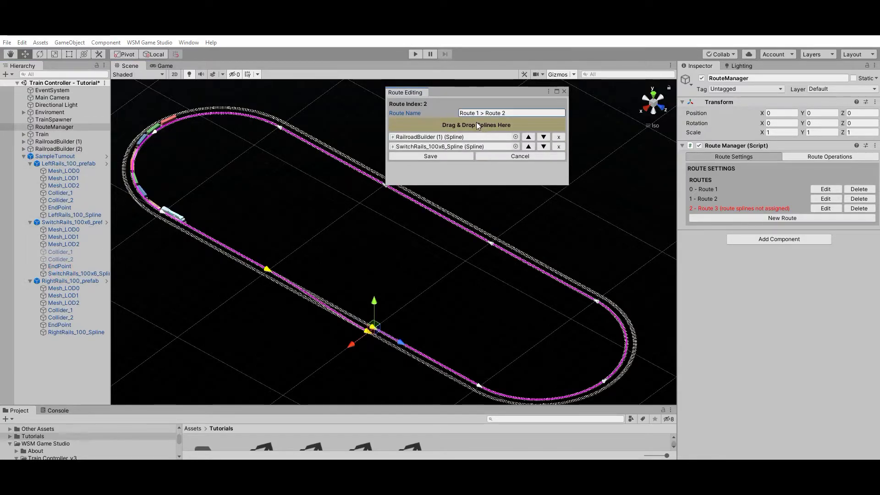
click(58, 149)
drag(59, 149, 477, 125)
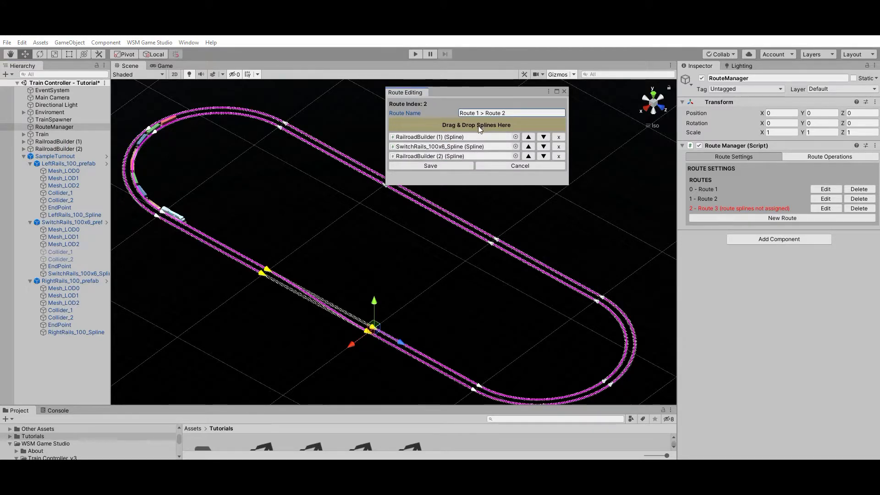
click(450, 164)
Step: Collapse the three rail prefabs under SampleTurnout in the hierarchy
click(30, 164)
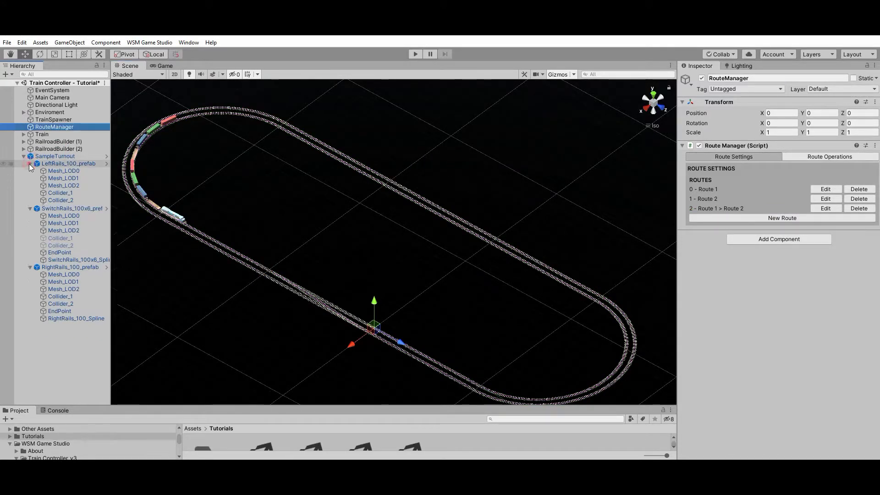
click(30, 171)
click(30, 178)
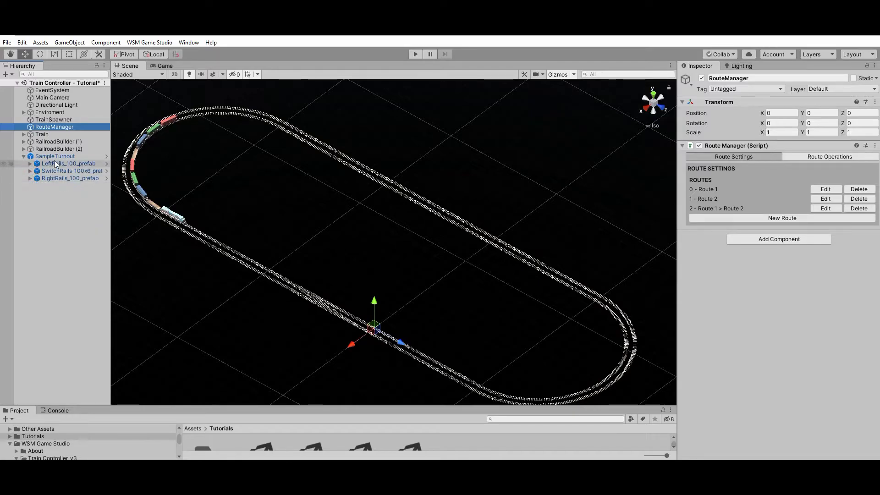
Step: Add Route 1, Route 1 > Route 2 and Route 2, in that order, to SampleTurnout's spline based selected routes
click(55, 156)
click(799, 164)
click(837, 183)
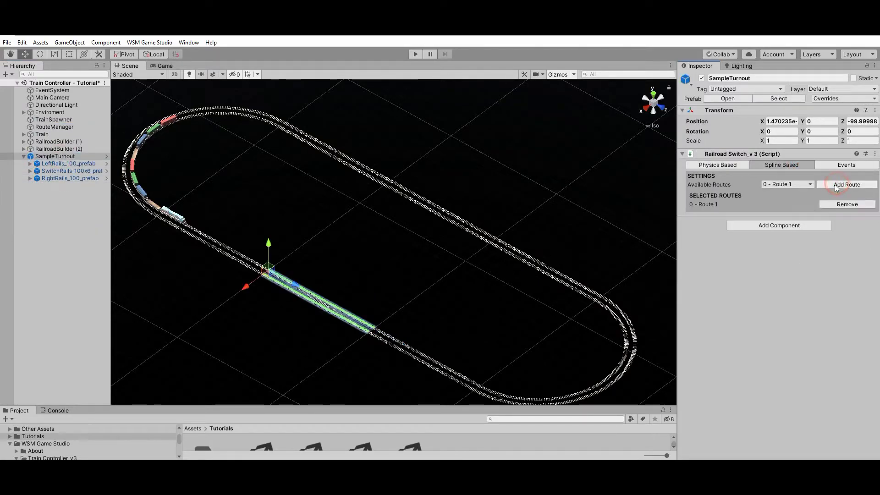
click(811, 184)
click(809, 215)
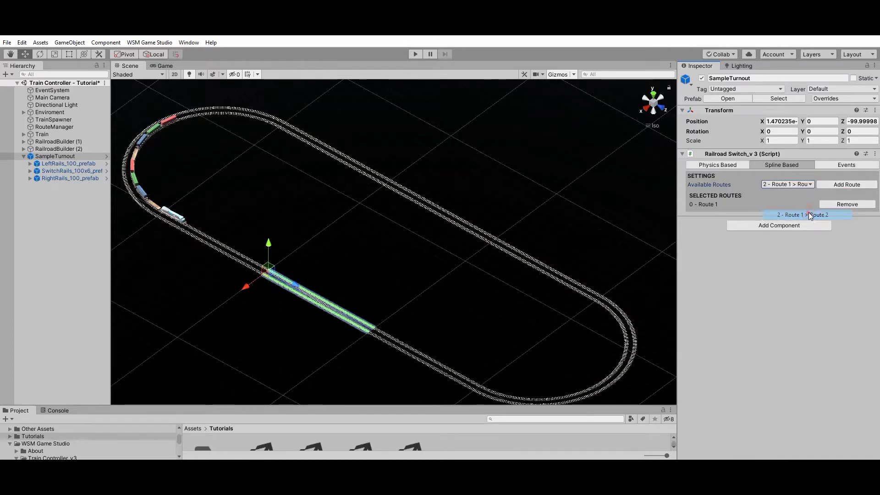
click(837, 184)
click(810, 184)
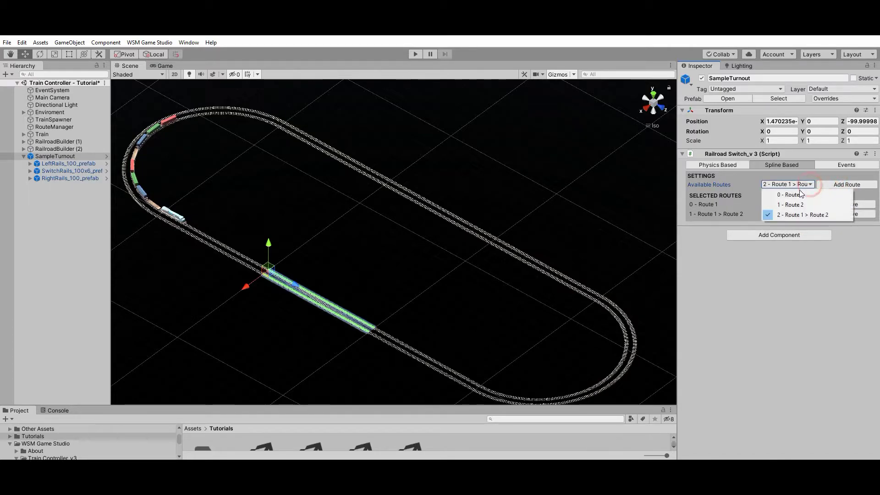
click(796, 204)
click(838, 185)
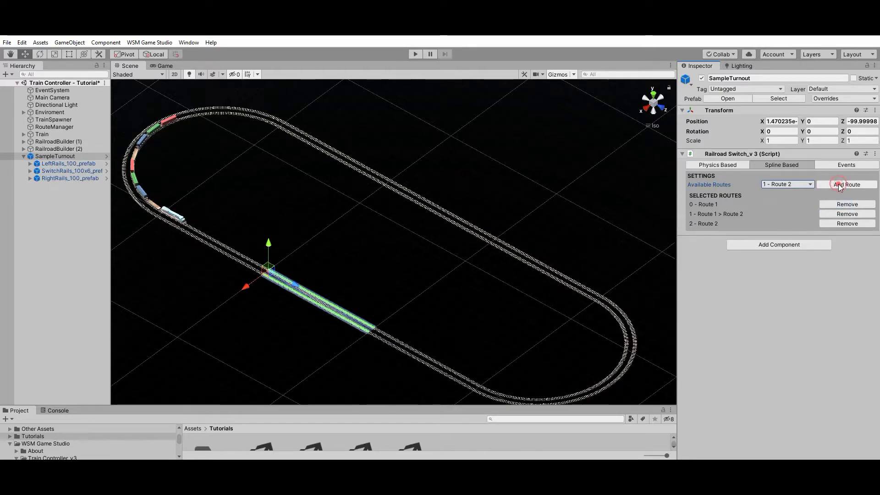
Step: Add a Switch Trigger Zone from the railroad control zones to the scene
click(21, 214)
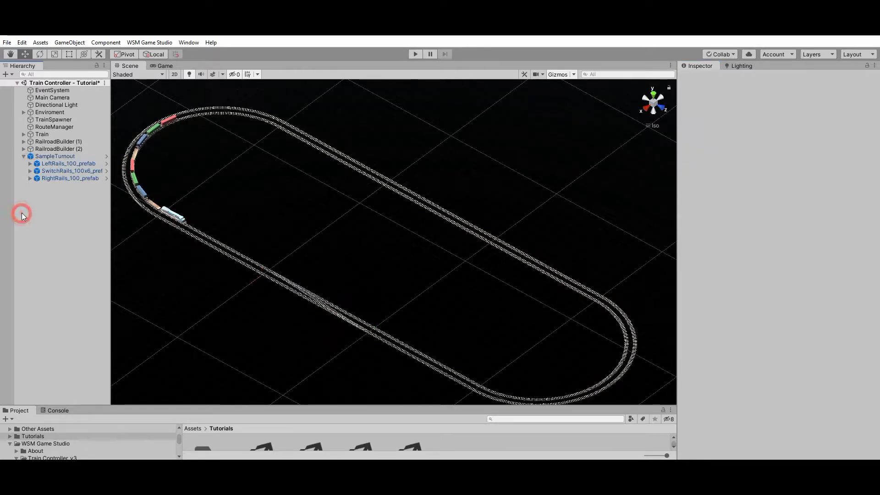
right_click(22, 207)
mouse_move(55, 372)
mouse_move(171, 373)
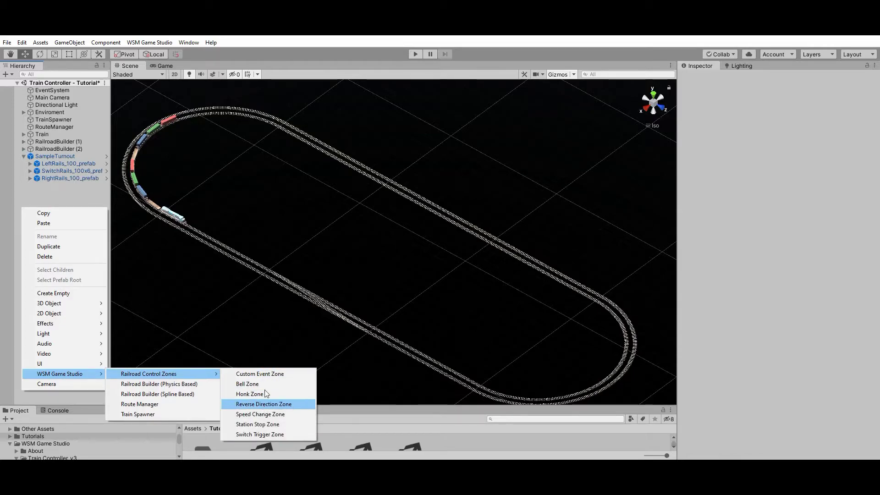
click(263, 433)
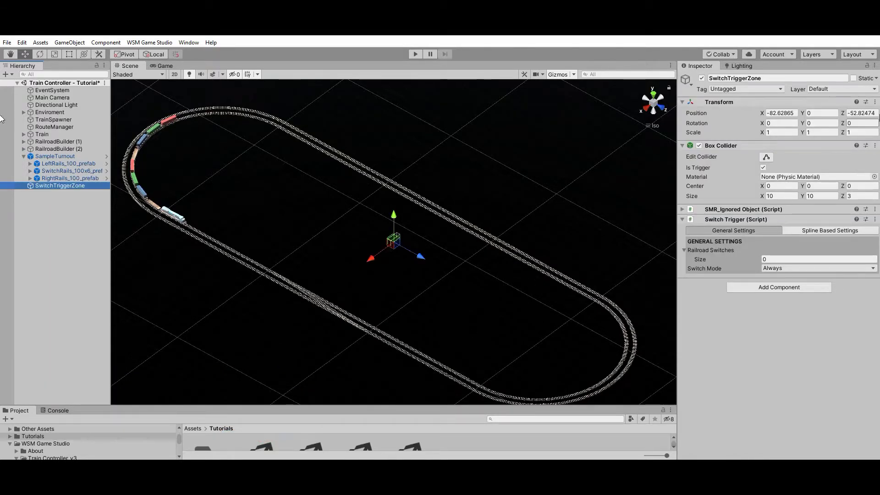
Step: Reset the SwitchTriggerZone's position and set its Z position to -110, just before the turnout
click(875, 102)
click(826, 111)
click(782, 196)
click(860, 115)
text(-110)
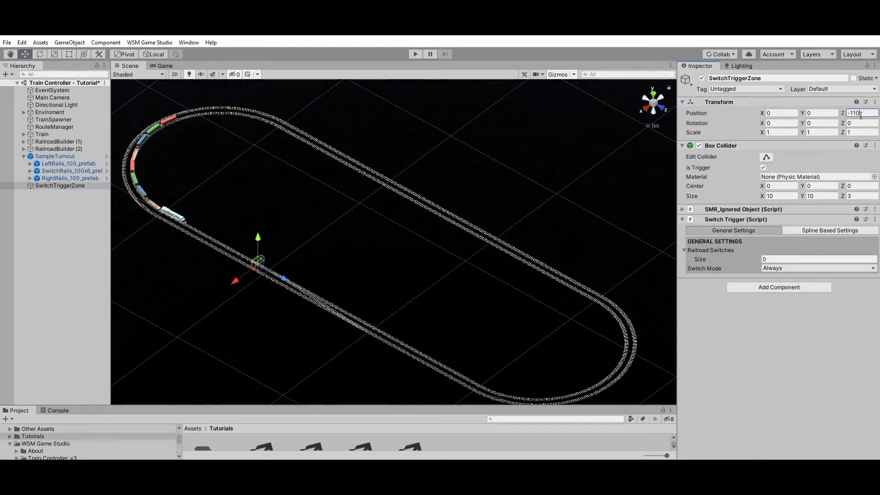
Step: Set the X size of the SwitchTriggerZone's box collider to 5 so it covers only one track
key(Return)
key(f)
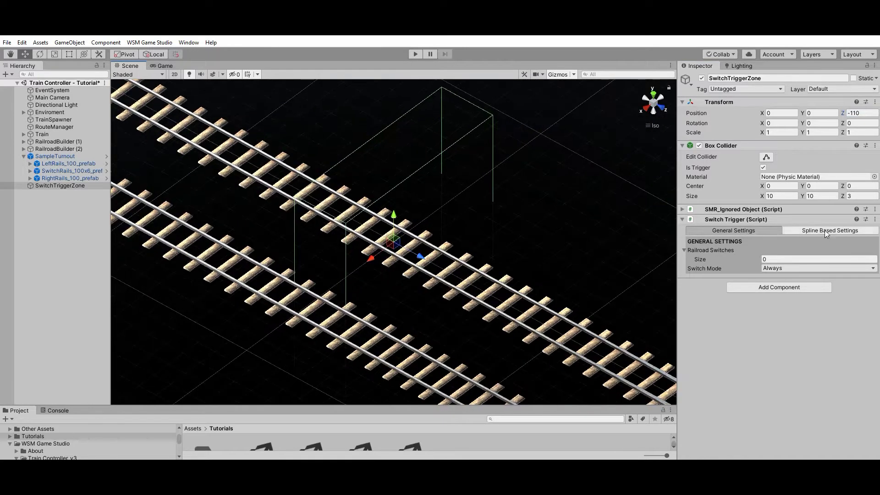
key(BackSpace)
key(BackSpace)
text(5)
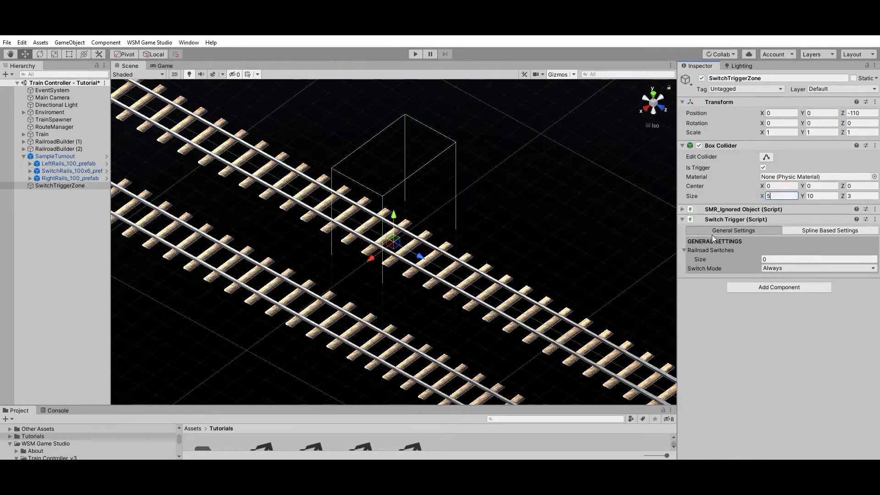
Step: Add SampleTurnout to the SwitchTriggerZone's railroad switches and show the trigger's spline based settings
drag(76, 158, 751, 284)
drag(716, 249, 716, 250)
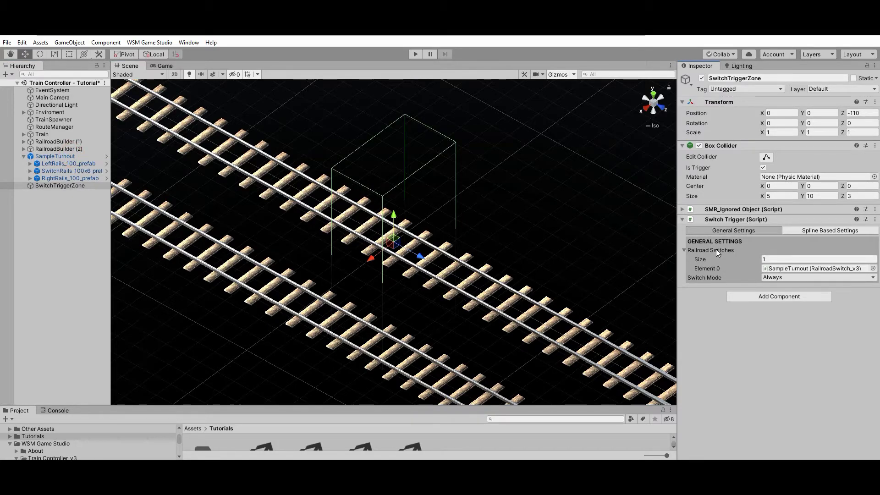
click(831, 230)
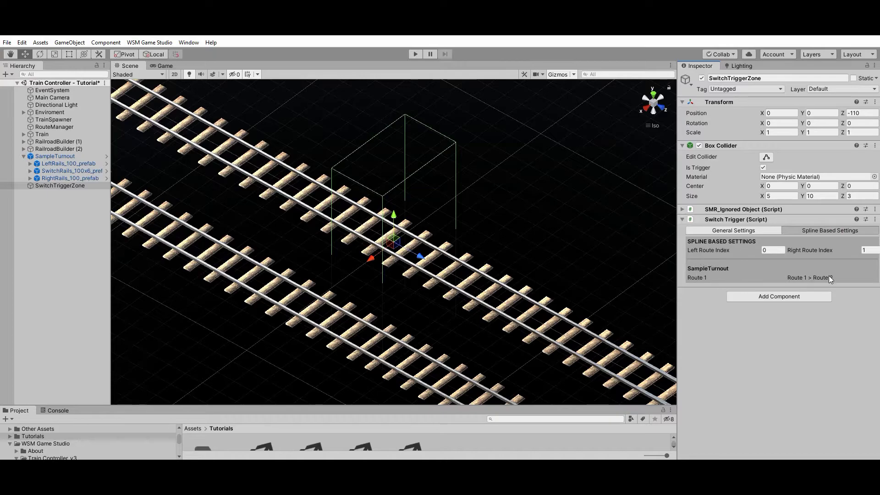
Step: Duplicate the SwitchTriggerZone in the scene
scroll(518, 249, down, 10)
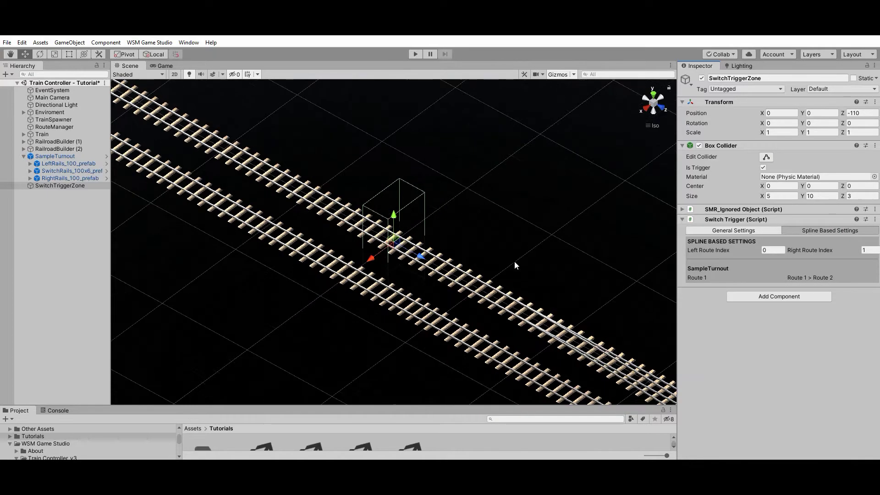
scroll(515, 265, down, 8)
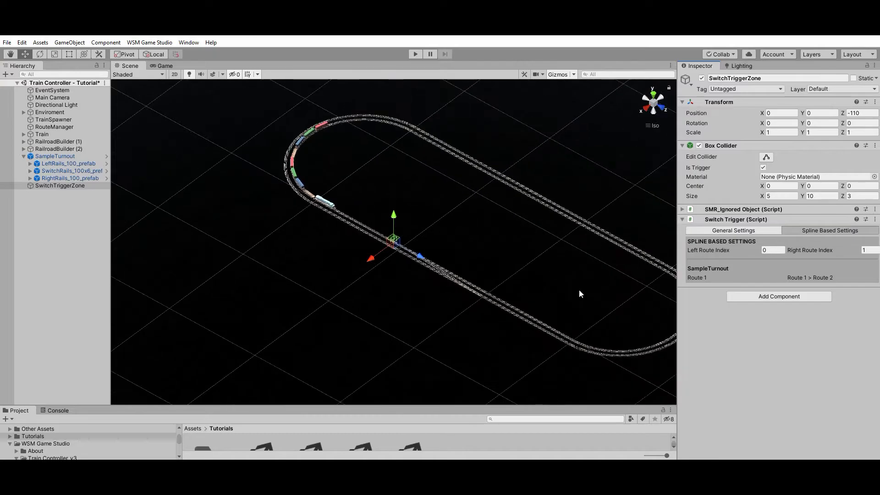
click(61, 186)
key(ctrl+d)
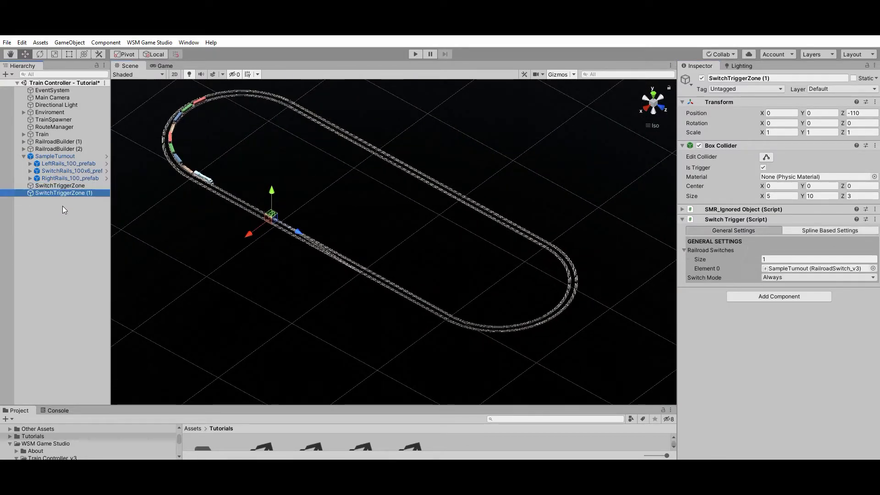
Step: Place the duplicated trigger zone at X -60 and Z 170 on the far curve, with a Y rotation of -90
click(777, 115)
text(-60)
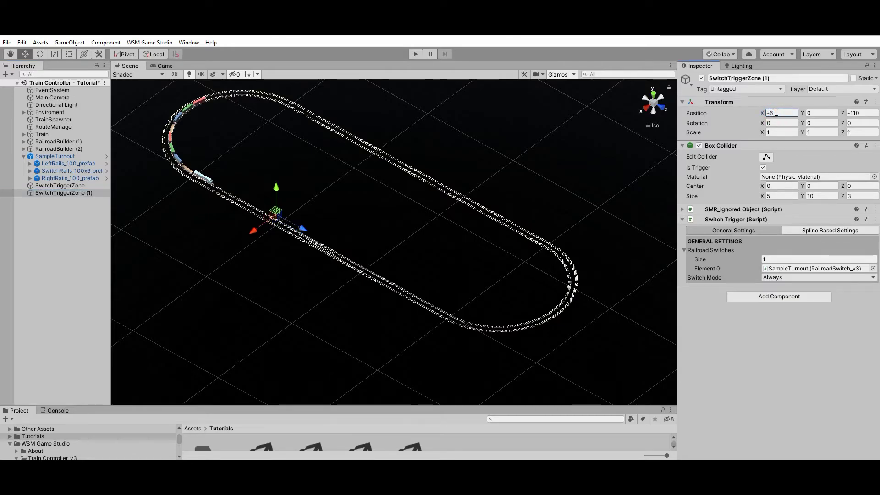
click(862, 113)
text(170)
click(816, 124)
text(-90)
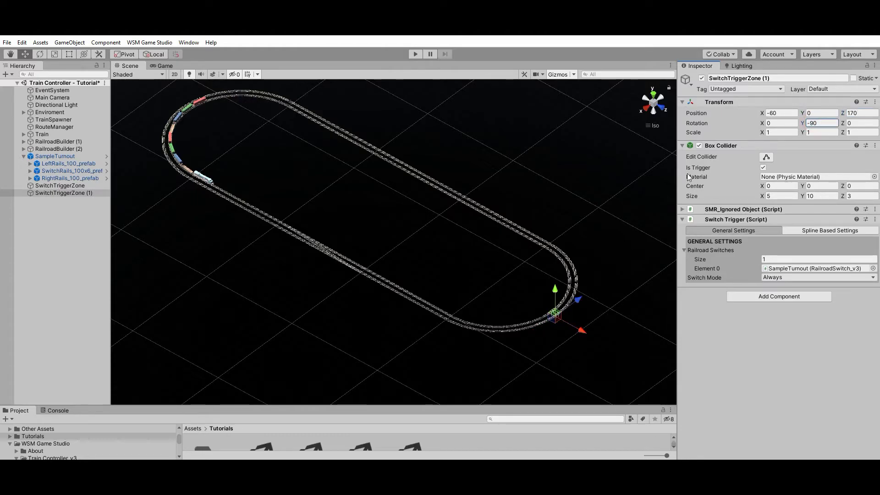
key(Return)
key(f)
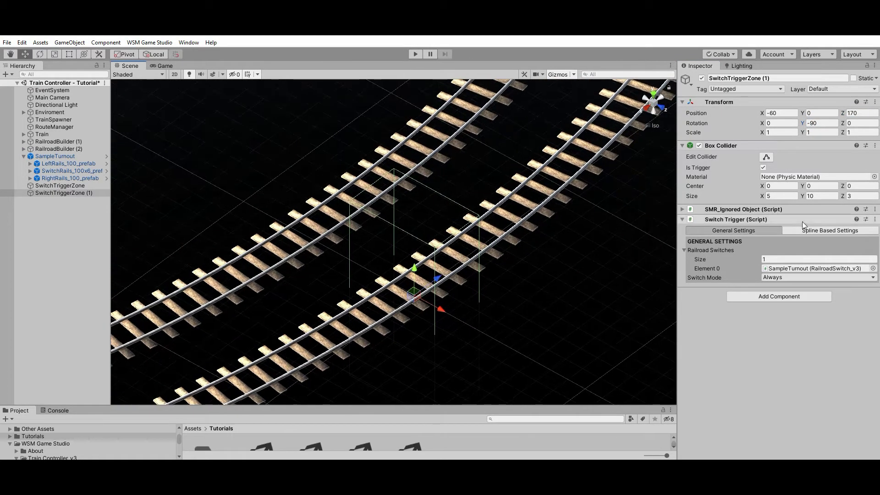
Step: Set the left route index of SwitchTriggerZone (1) to 2 in its spline based settings
click(819, 233)
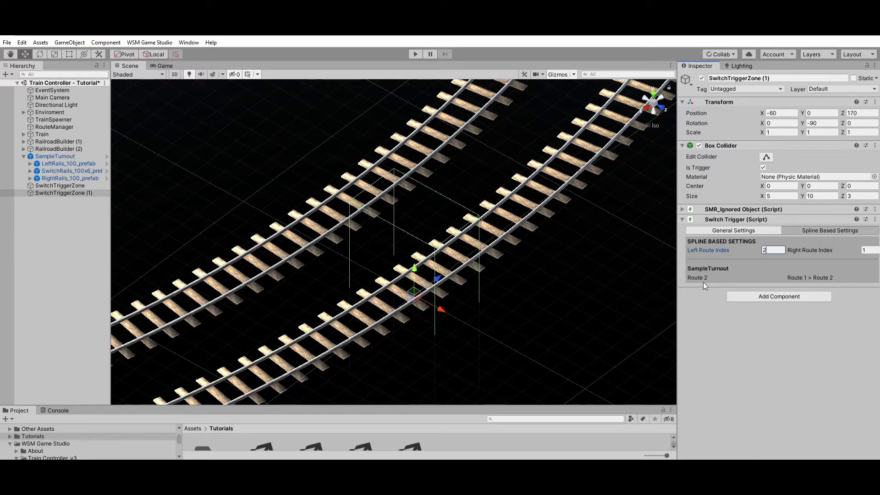
scroll(382, 254, down, 10)
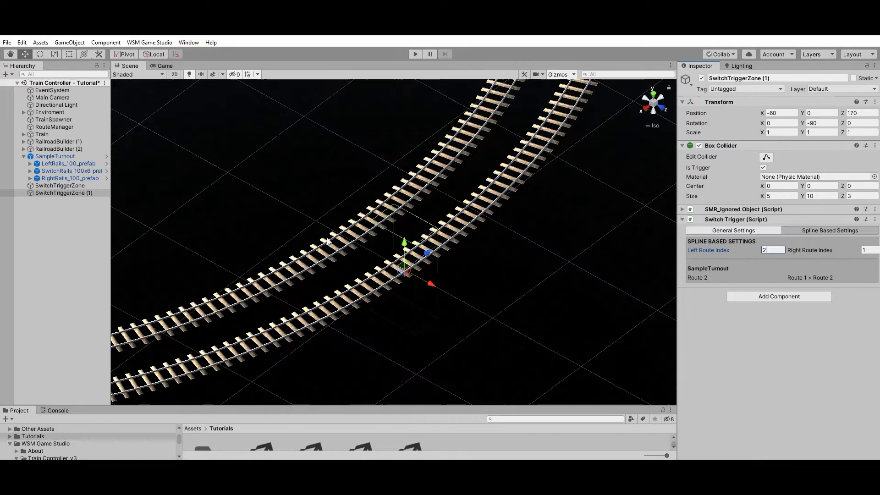
scroll(396, 259, down, 10)
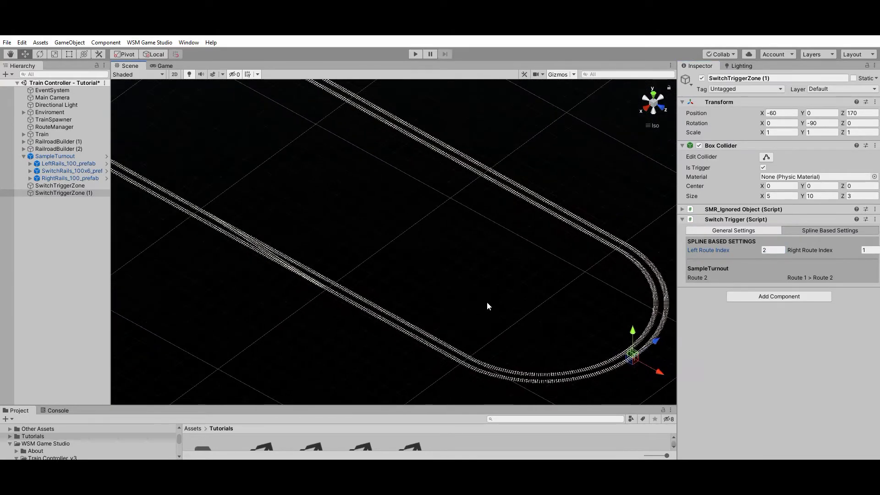
Step: Assign Route 1 to s_Locomotive_01_Blue through the RouteManager's route operations
click(61, 127)
click(23, 133)
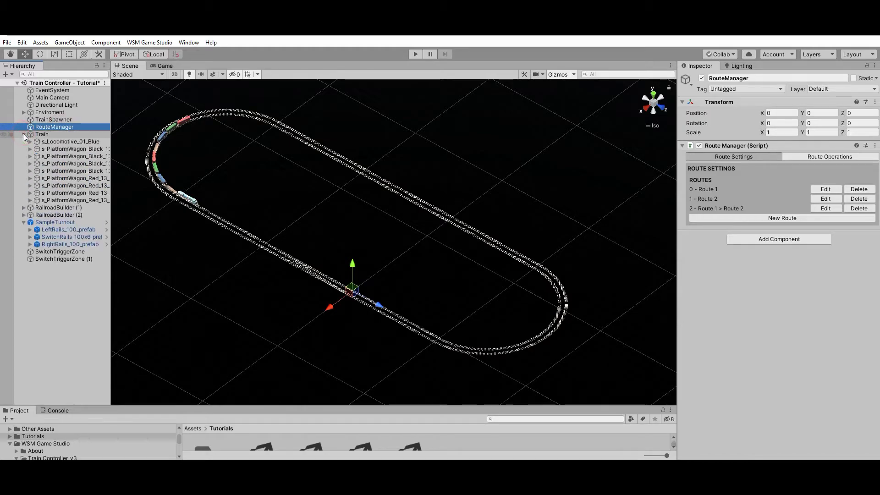
click(839, 157)
drag(53, 142, 797, 182)
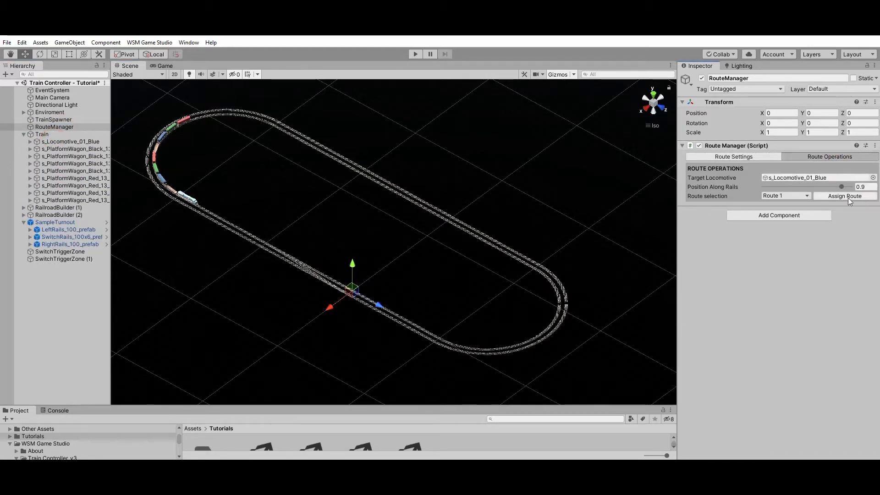
click(842, 197)
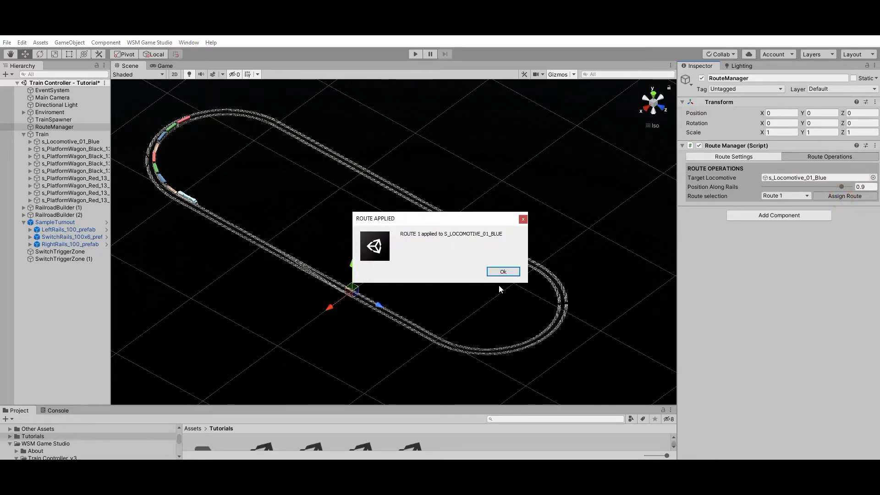
click(504, 272)
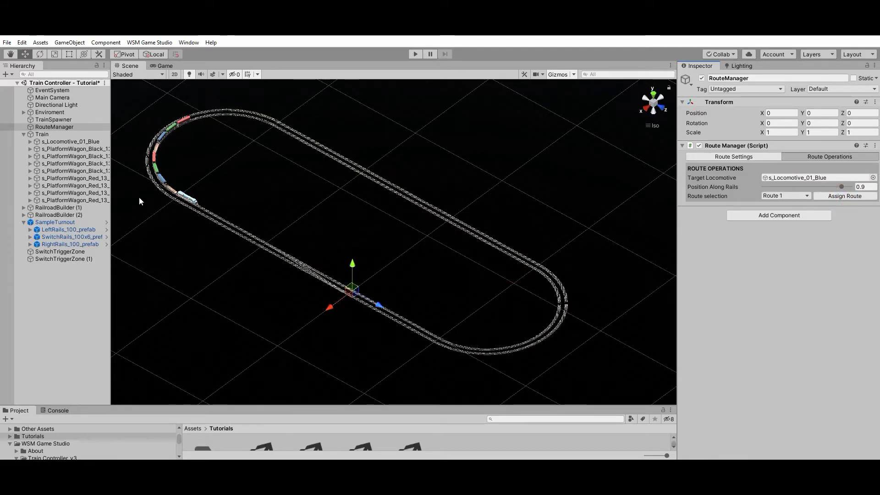
Step: Enable route visualization in the editor for s_Locomotive_01_Blue
click(68, 142)
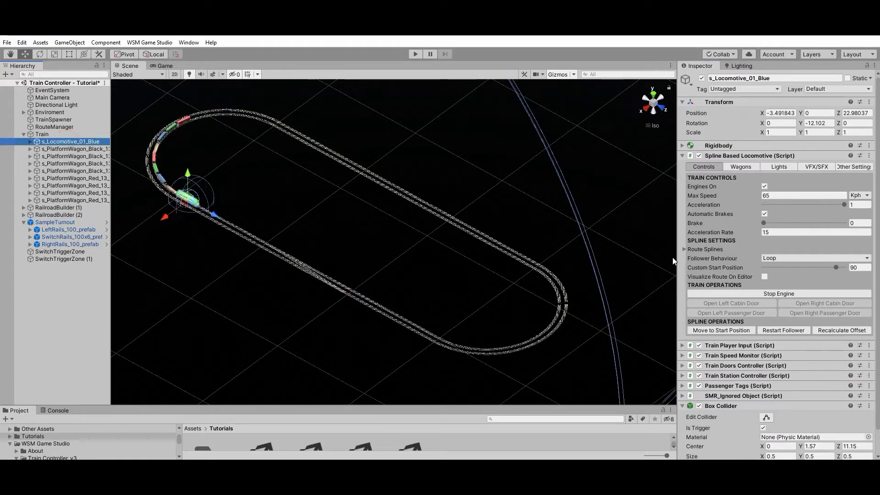
click(765, 276)
alt+drag(421, 271, 471, 271)
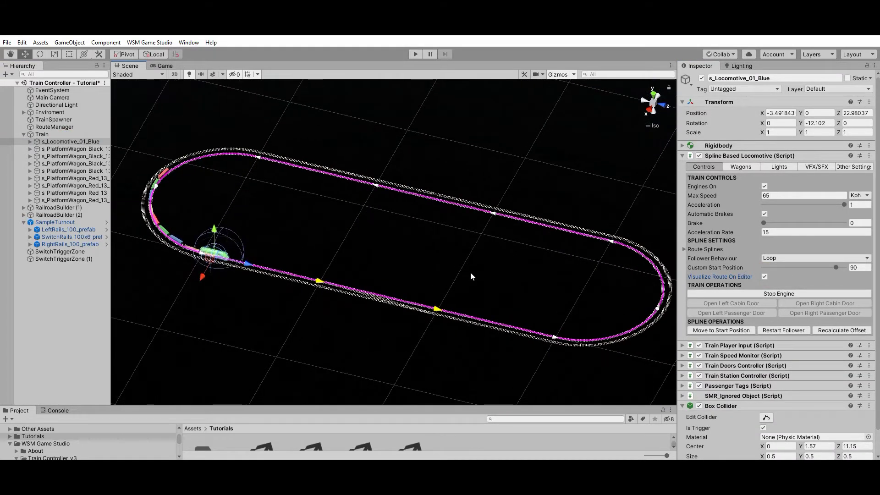
Step: Run the scene to test the train passing the switch trigger zones, and stop it when done
click(415, 55)
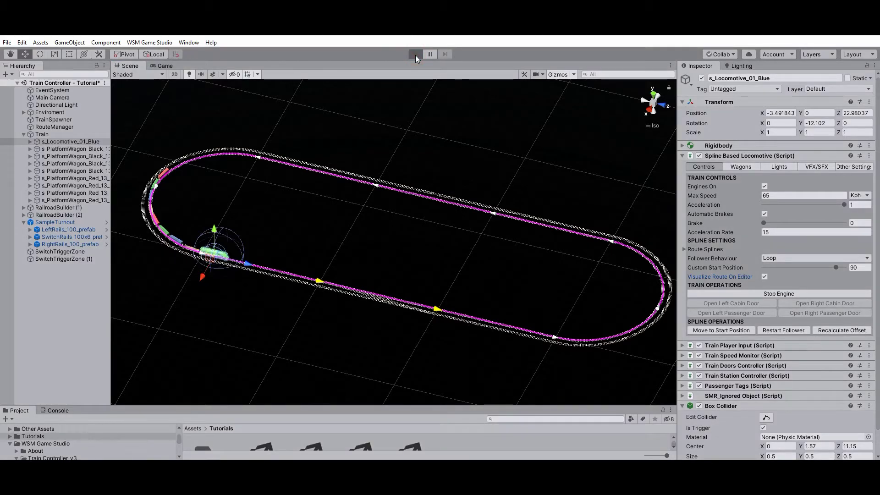
click(416, 54)
Step: Try out the acceleration slider of s_Locomotive_01_Blue and return it to 1
scroll(499, 257, up, 5)
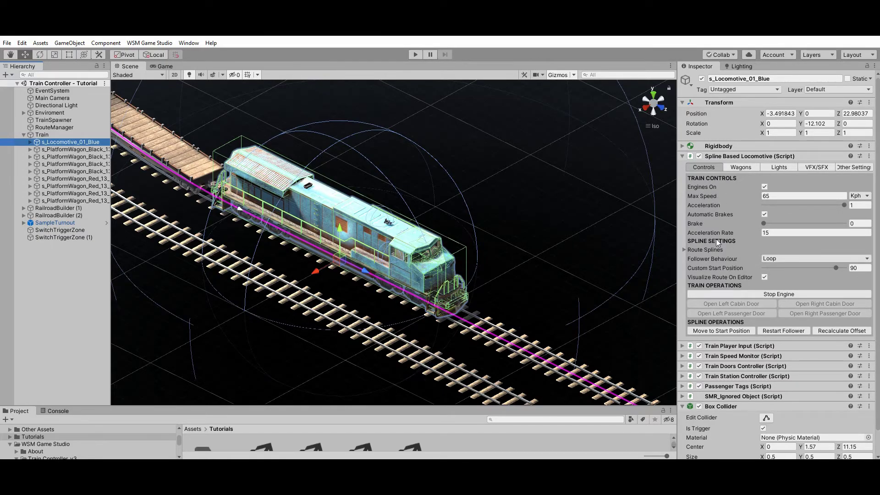
drag(845, 204, 752, 202)
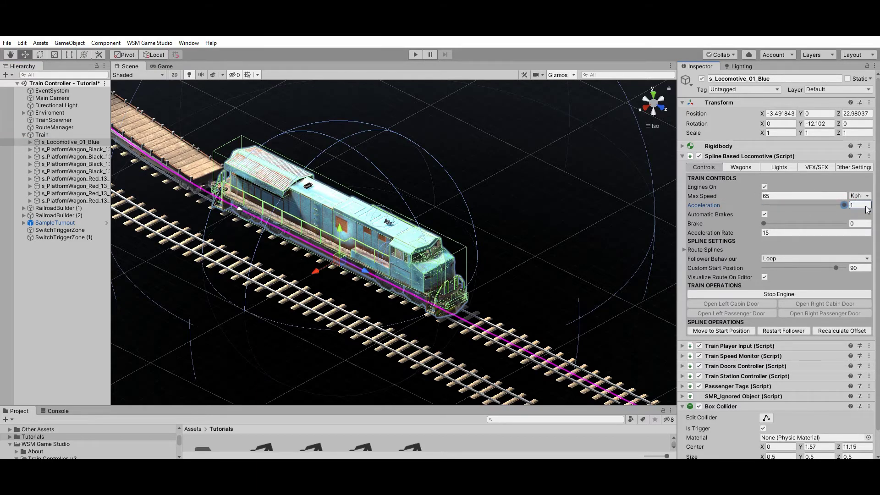
Step: Collapse the Train group and add a Station Stop Zone from the railroad control zones to the scene
click(23, 134)
click(20, 183)
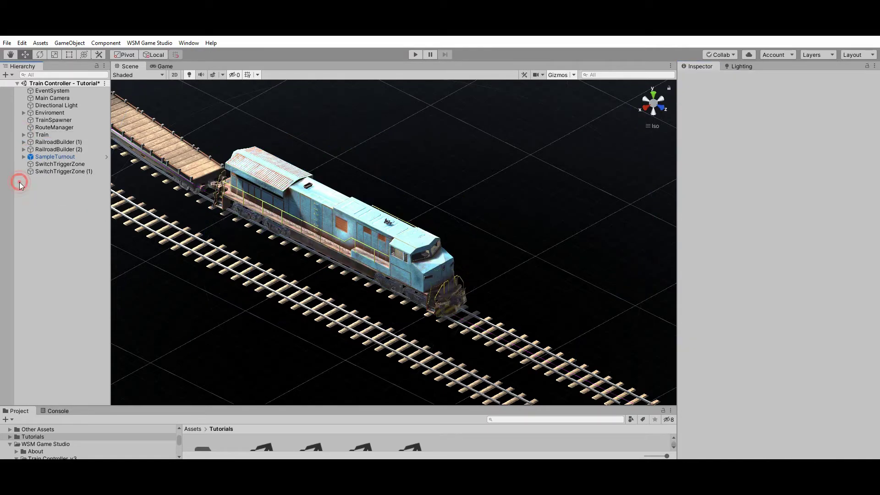
right_click(20, 182)
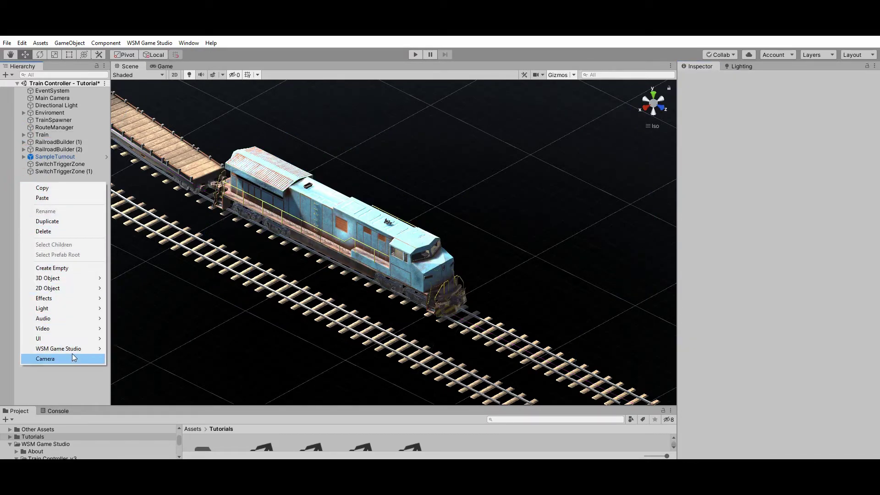
mouse_move(73, 349)
mouse_move(163, 348)
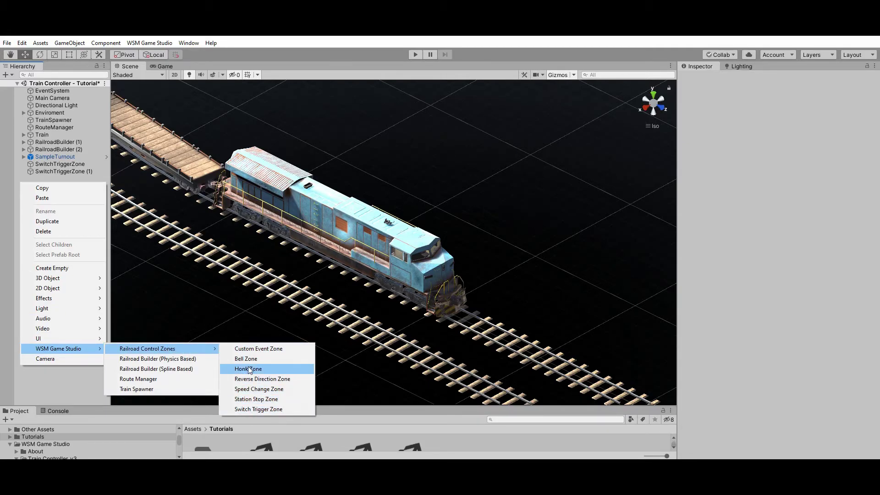
click(260, 399)
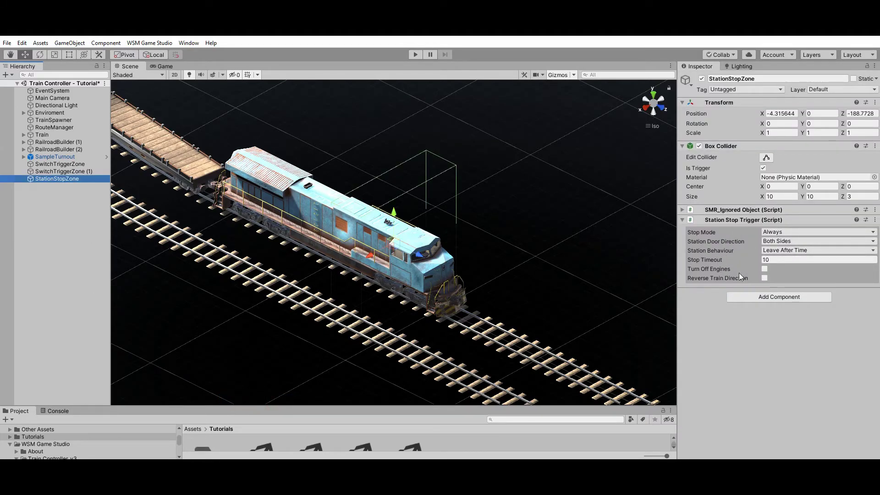
Step: Add a Custom Event Zone to the scene and give its custom events list two empty entries
click(30, 199)
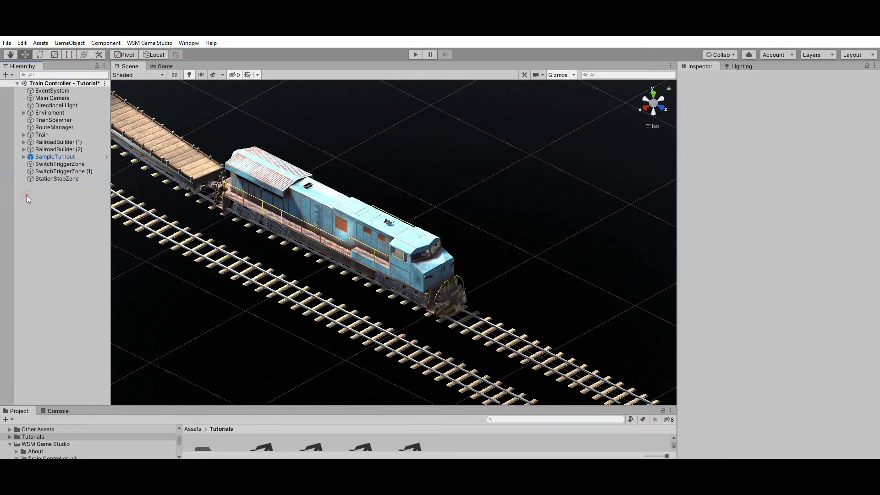
right_click(26, 195)
mouse_move(166, 363)
click(238, 362)
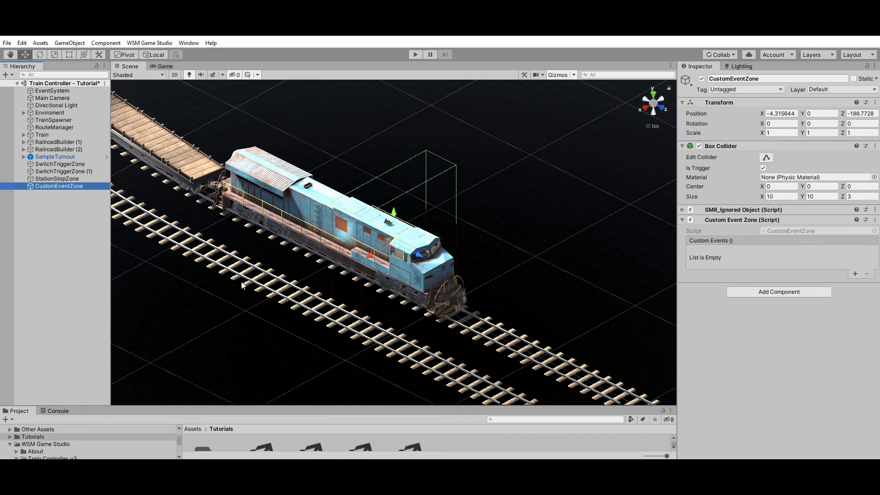
click(855, 274)
click(854, 274)
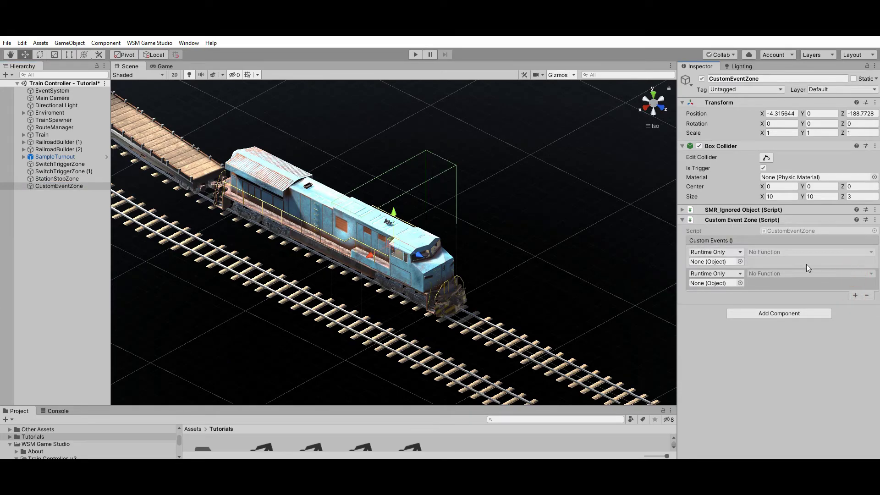
click(786, 262)
click(771, 285)
click(772, 262)
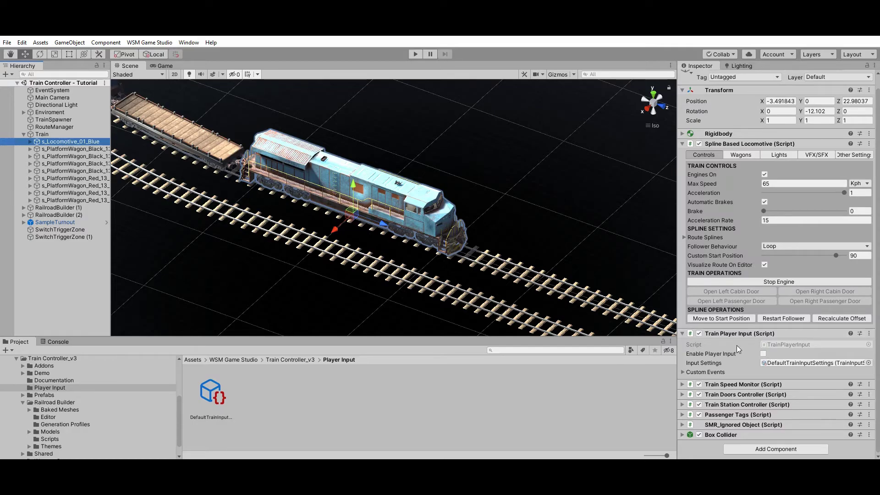
Step: Enable player input on s_Locomotive_01_Blue and inspect the key bindings of its DefaultTrainInputSettings asset
click(763, 354)
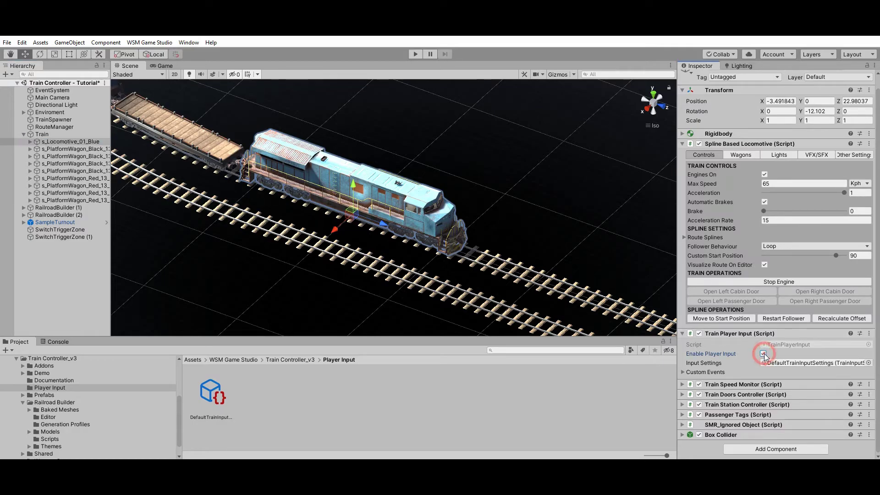
click(790, 364)
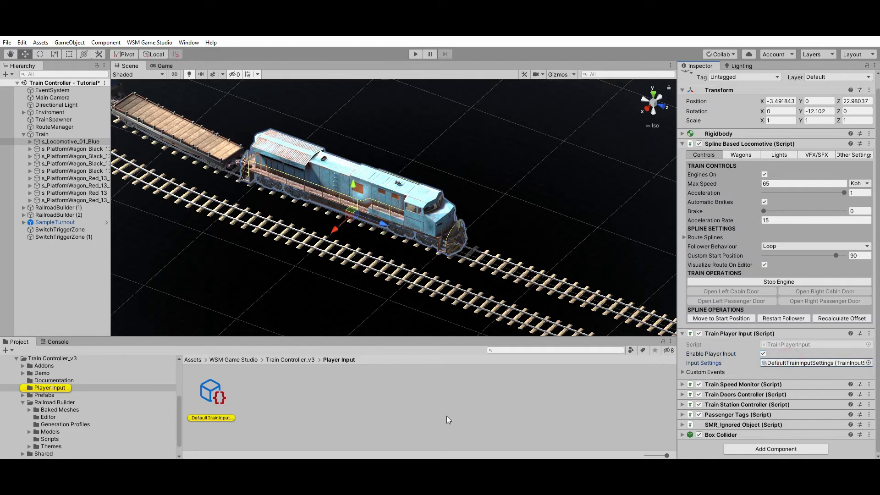
click(210, 399)
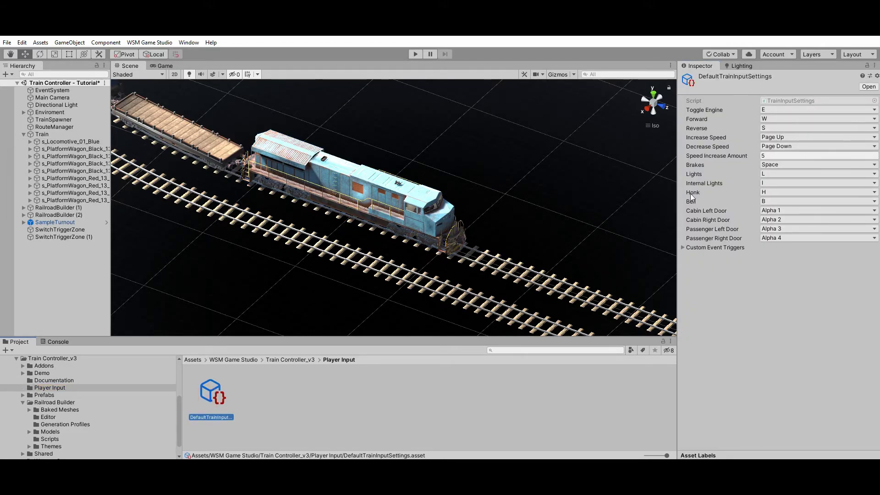
Step: Create a new Train Input Settings asset from the Train Controller assets in the Player Input folder
right_click(254, 401)
mouse_move(341, 174)
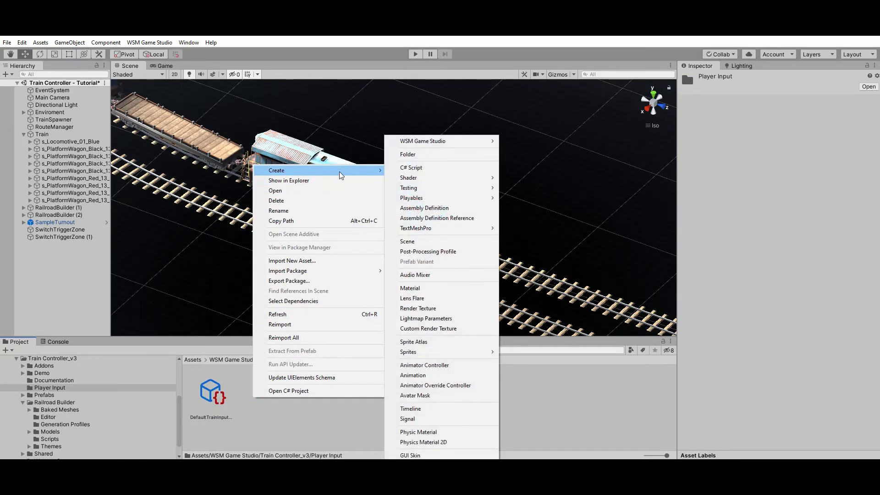
mouse_move(471, 144)
mouse_move(535, 154)
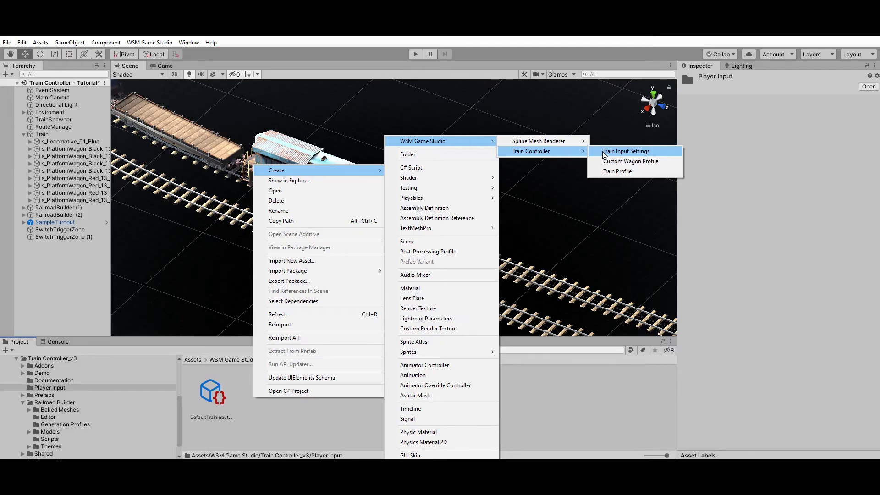
click(604, 152)
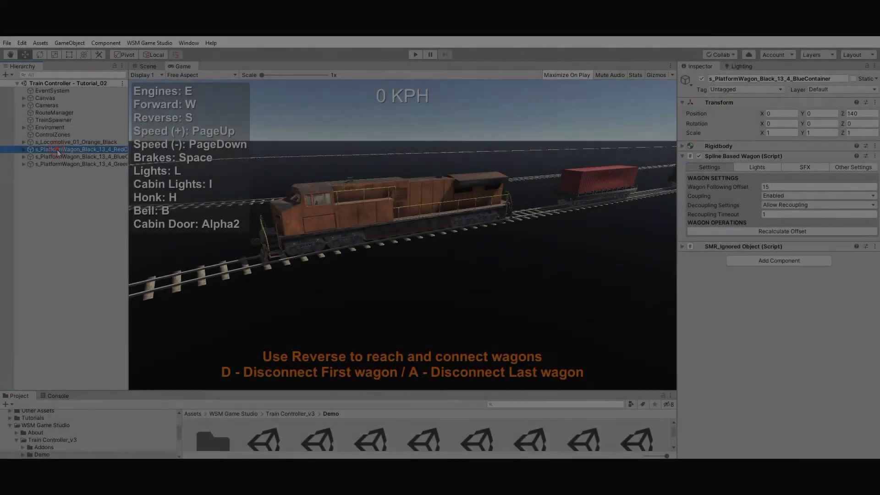
Step: Run the Tutorial_02 demo scene with the red container wagon selected, and disconnect the first and last wagons while driving the train forward
click(57, 150)
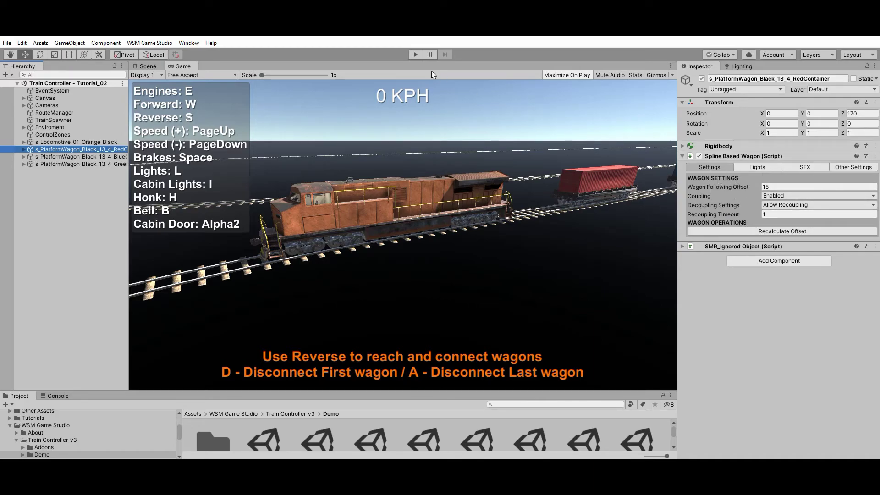
click(415, 55)
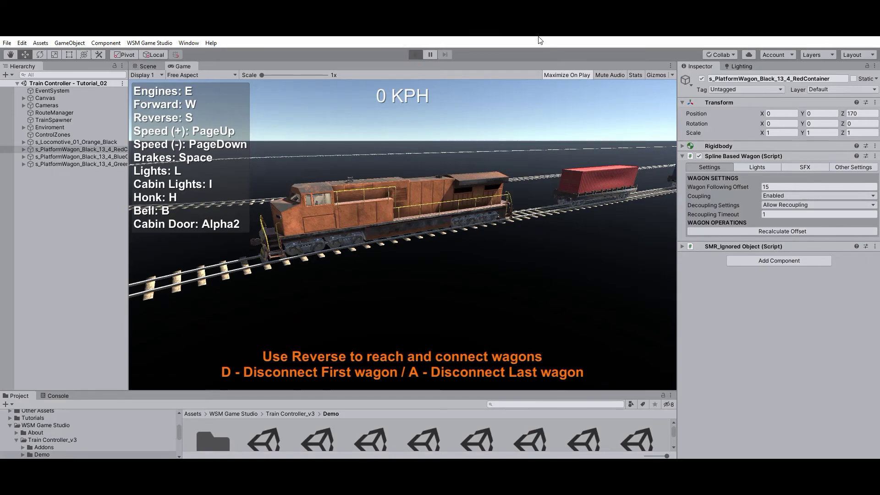
key(w)
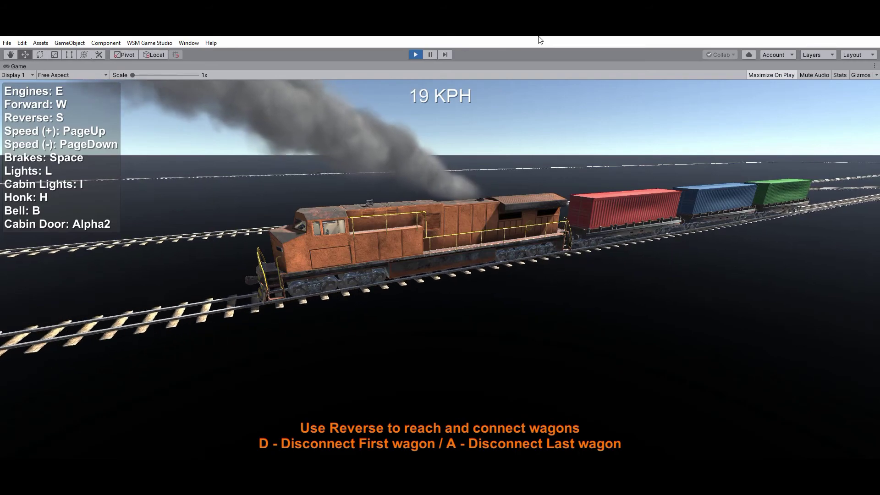
key(space)
key(w)
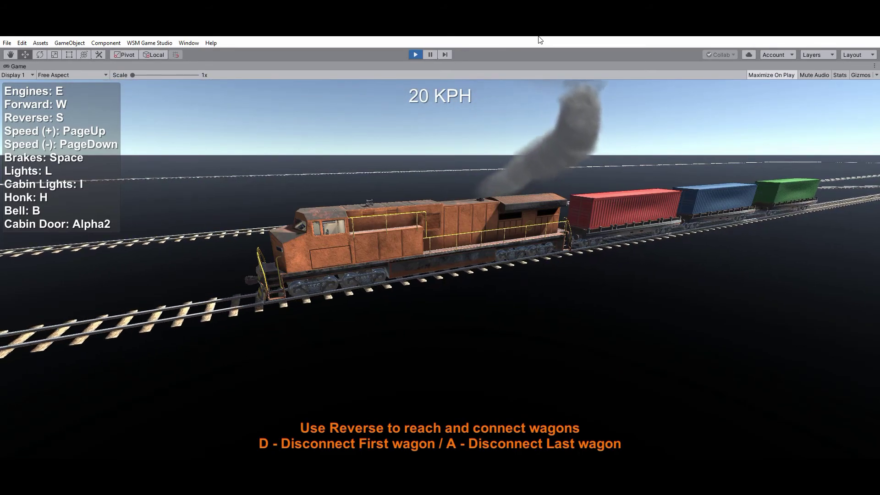
key(d)
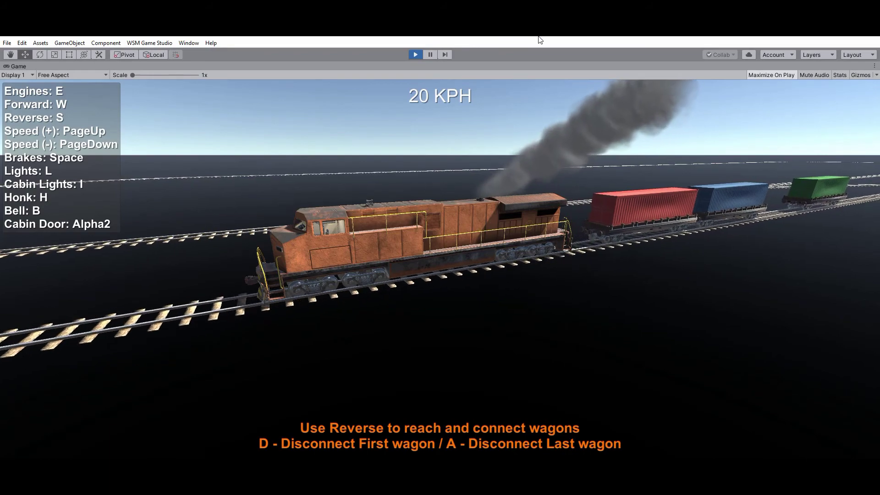